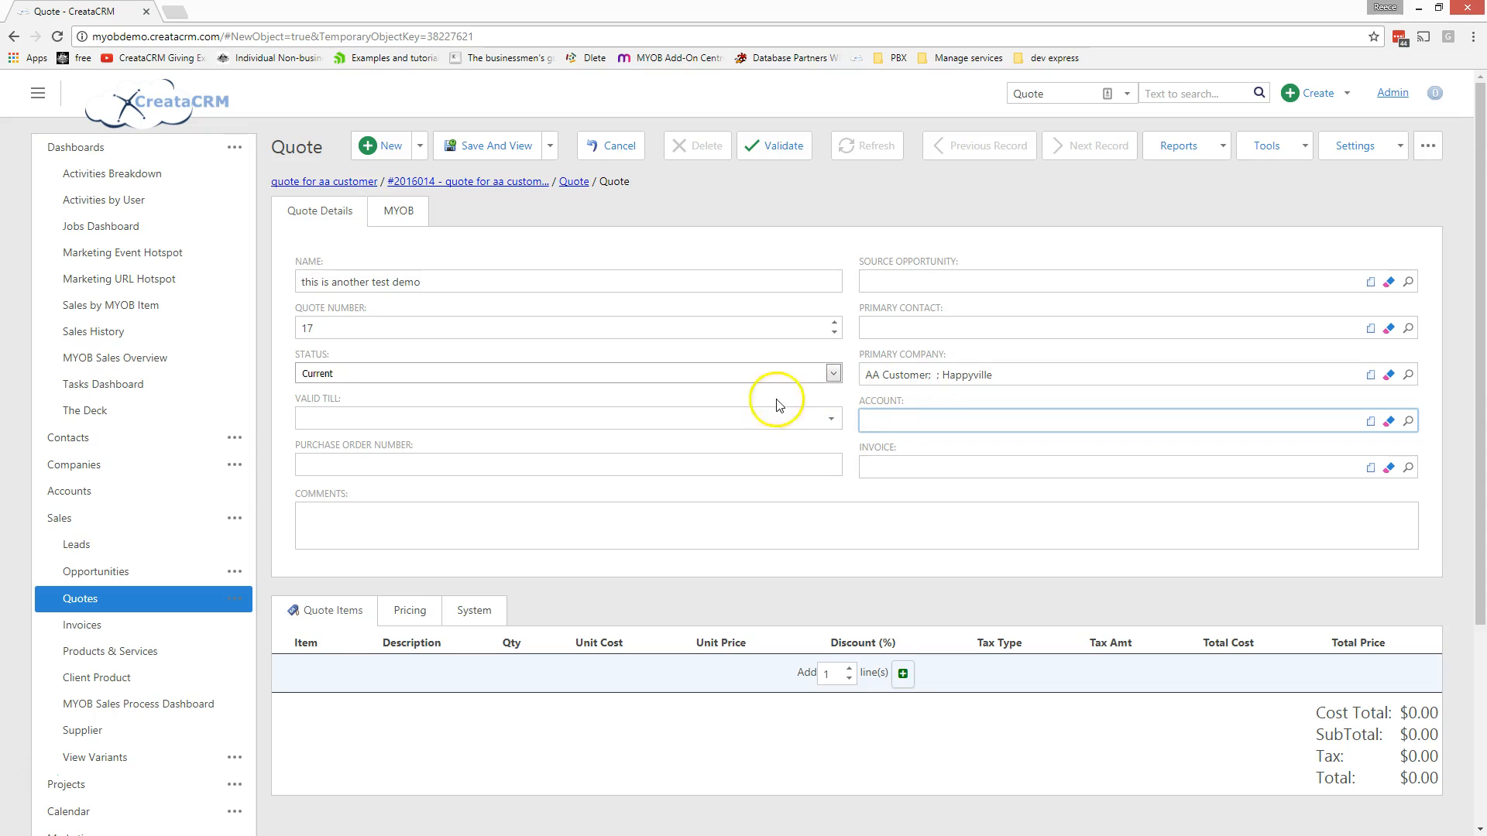
Save the new quote and insert all items from the "Quote - Setup Phones System" template.
left_click(495, 146)
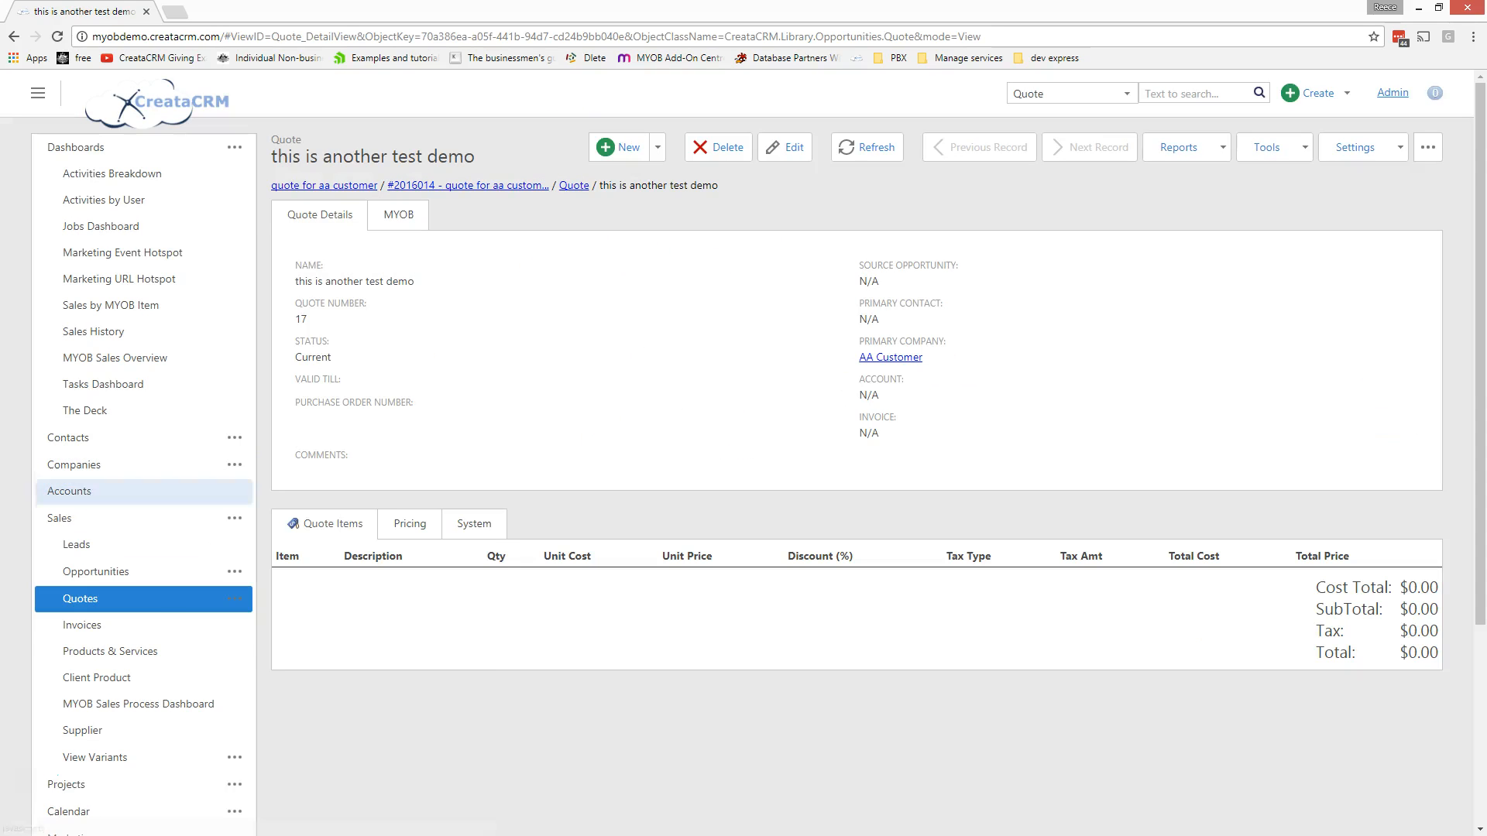
left_click(1304, 148)
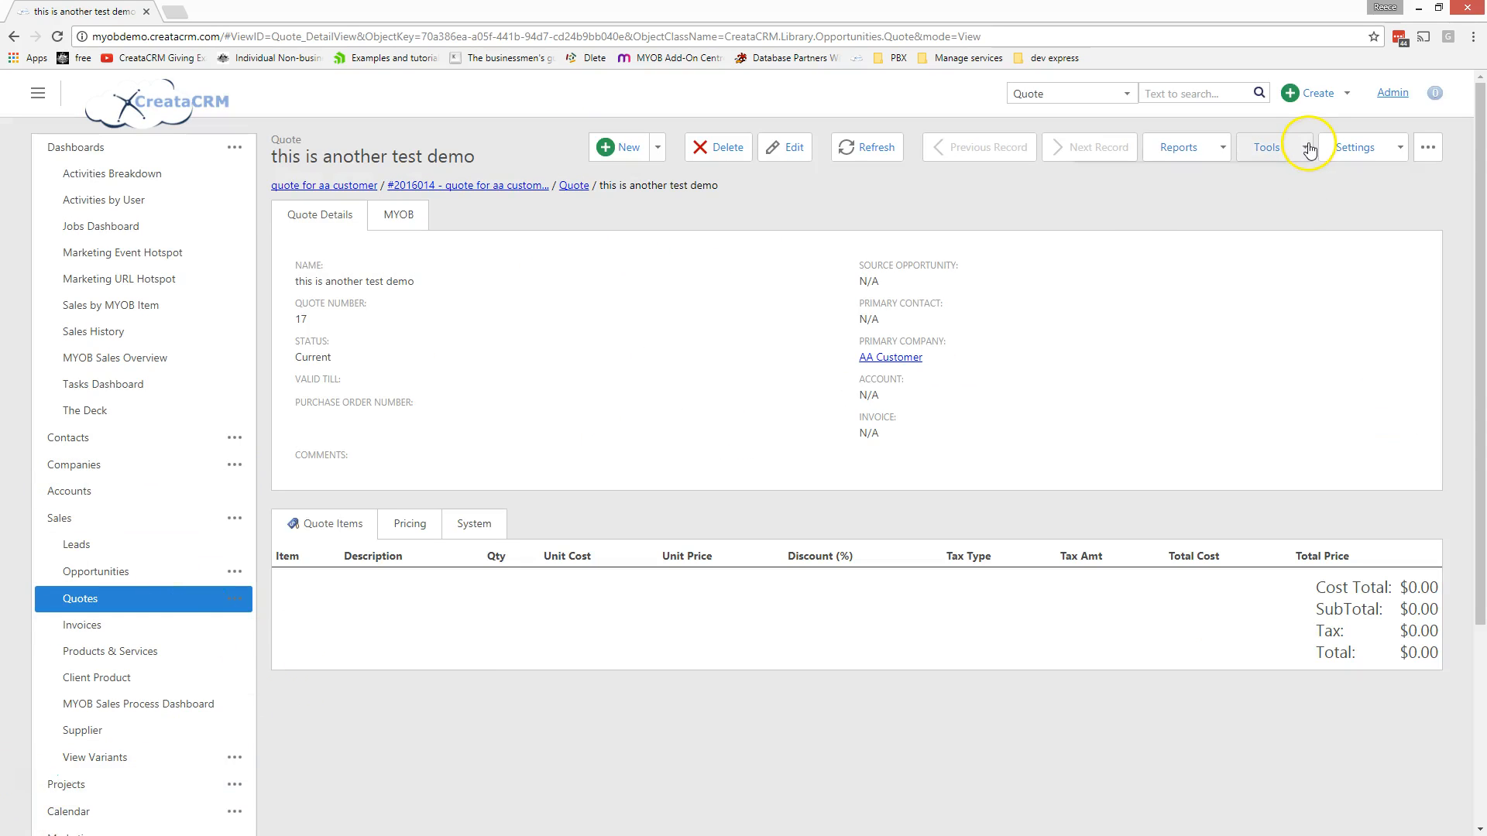
left_click(1304, 284)
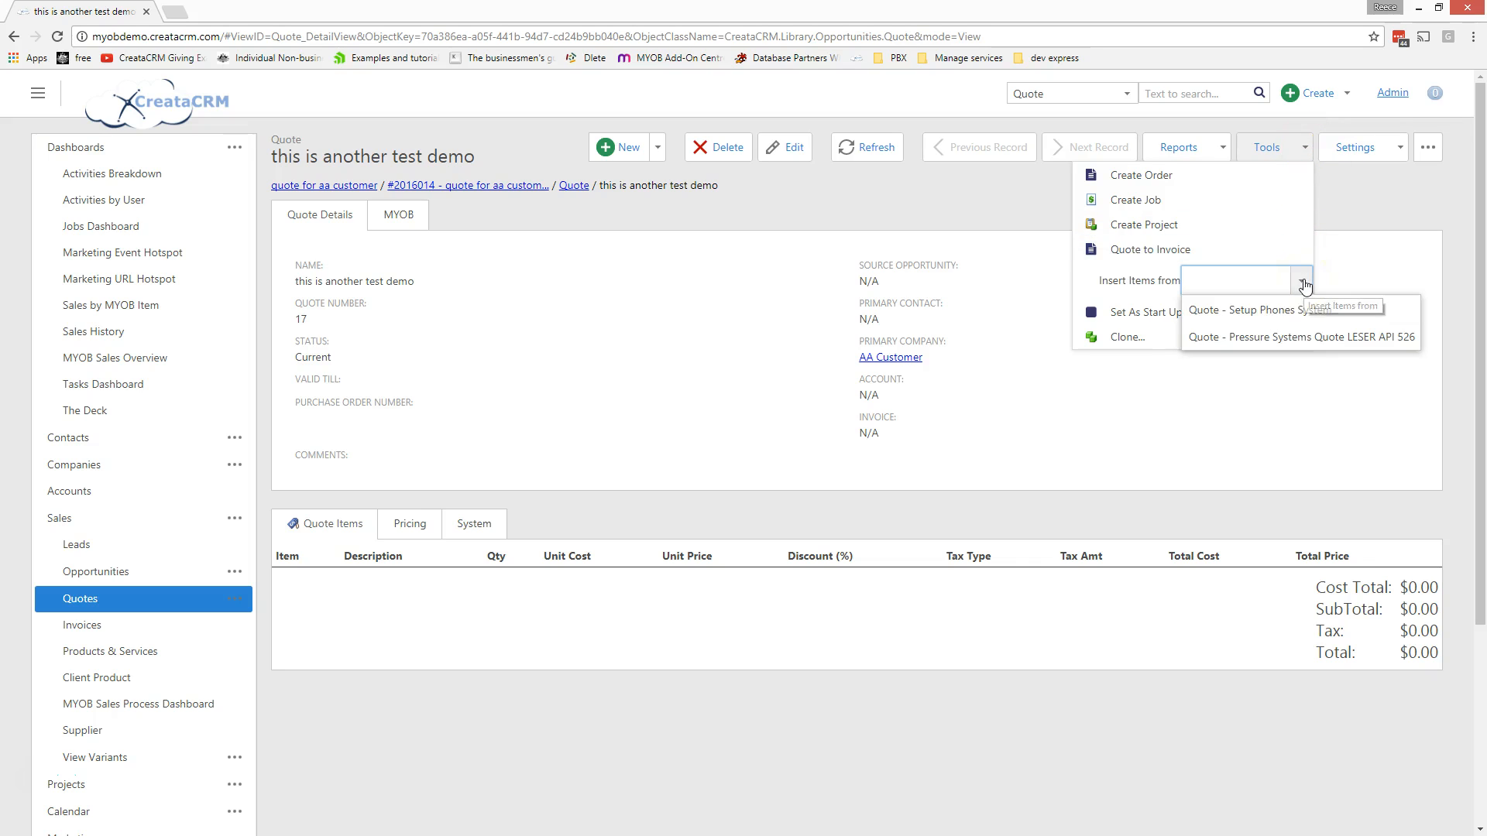
left_click(1309, 316)
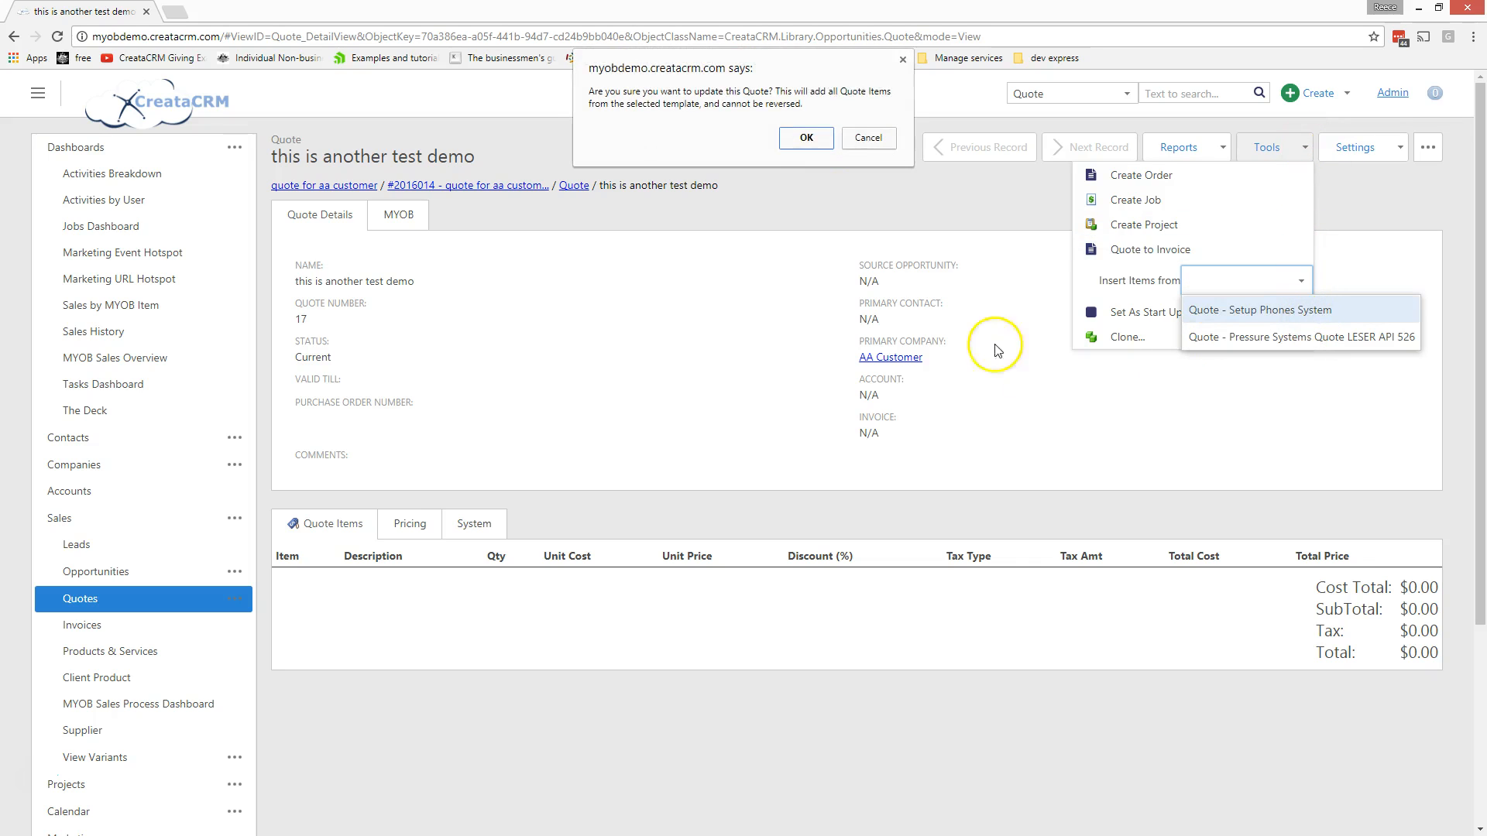
left_click(802, 138)
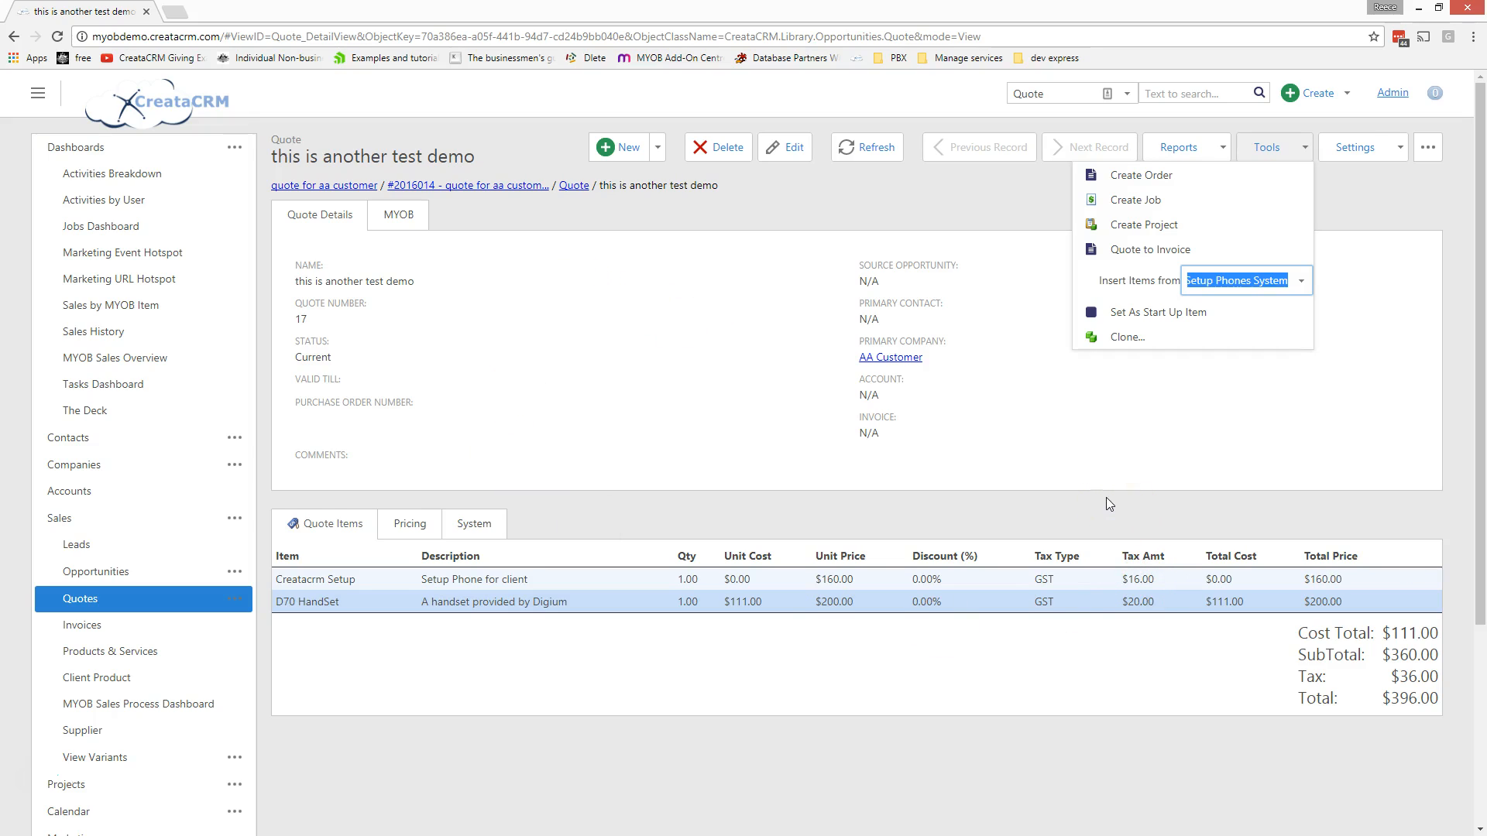
left_click(648, 554)
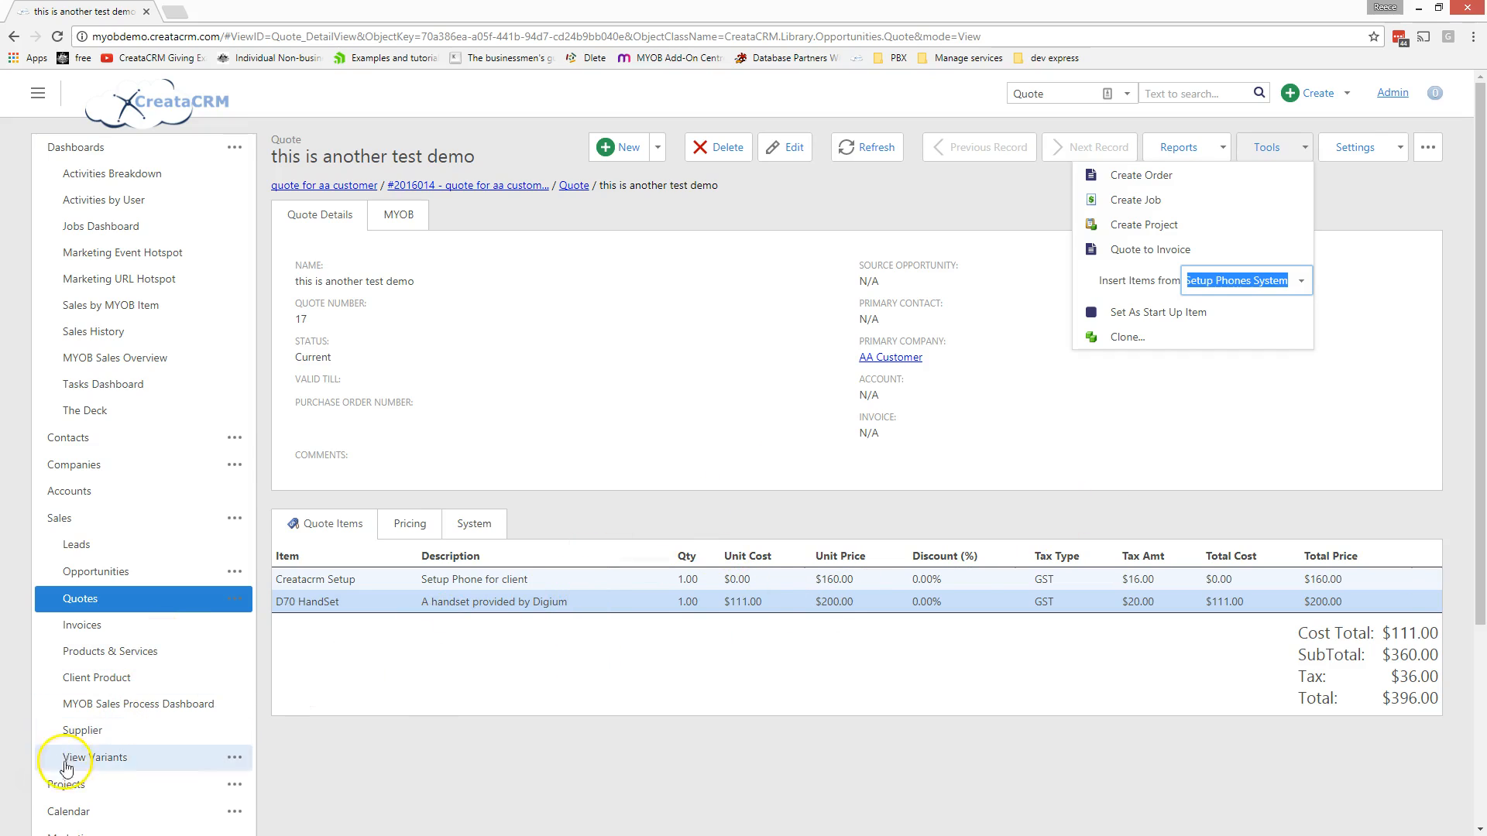
left_click(398, 647)
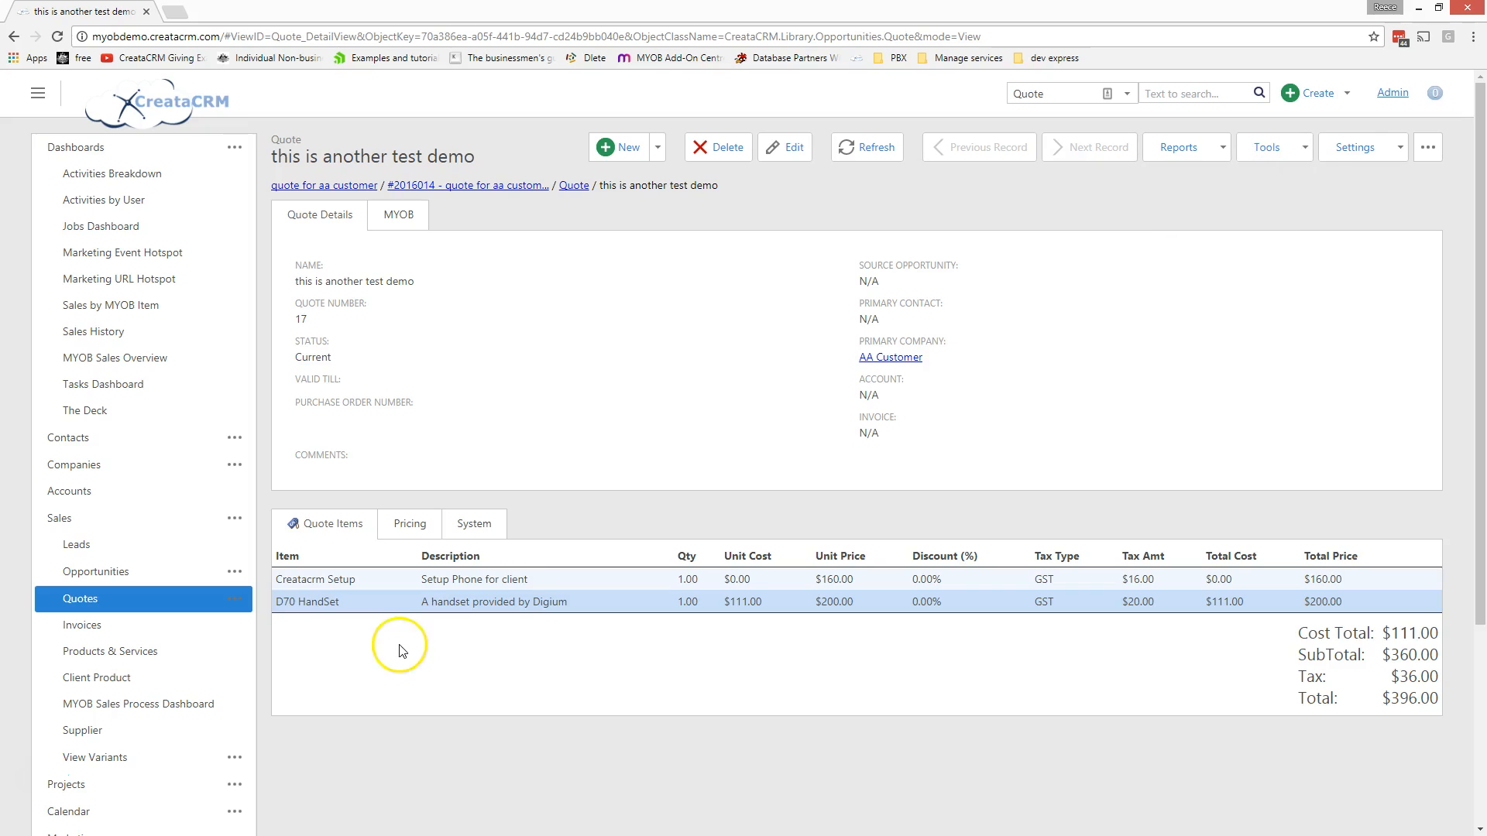
Examine the quote's items, checking the Creatacrm Setup line and its linked product's job template, and return to the quote.
left_click_drag(292, 608, 342, 614)
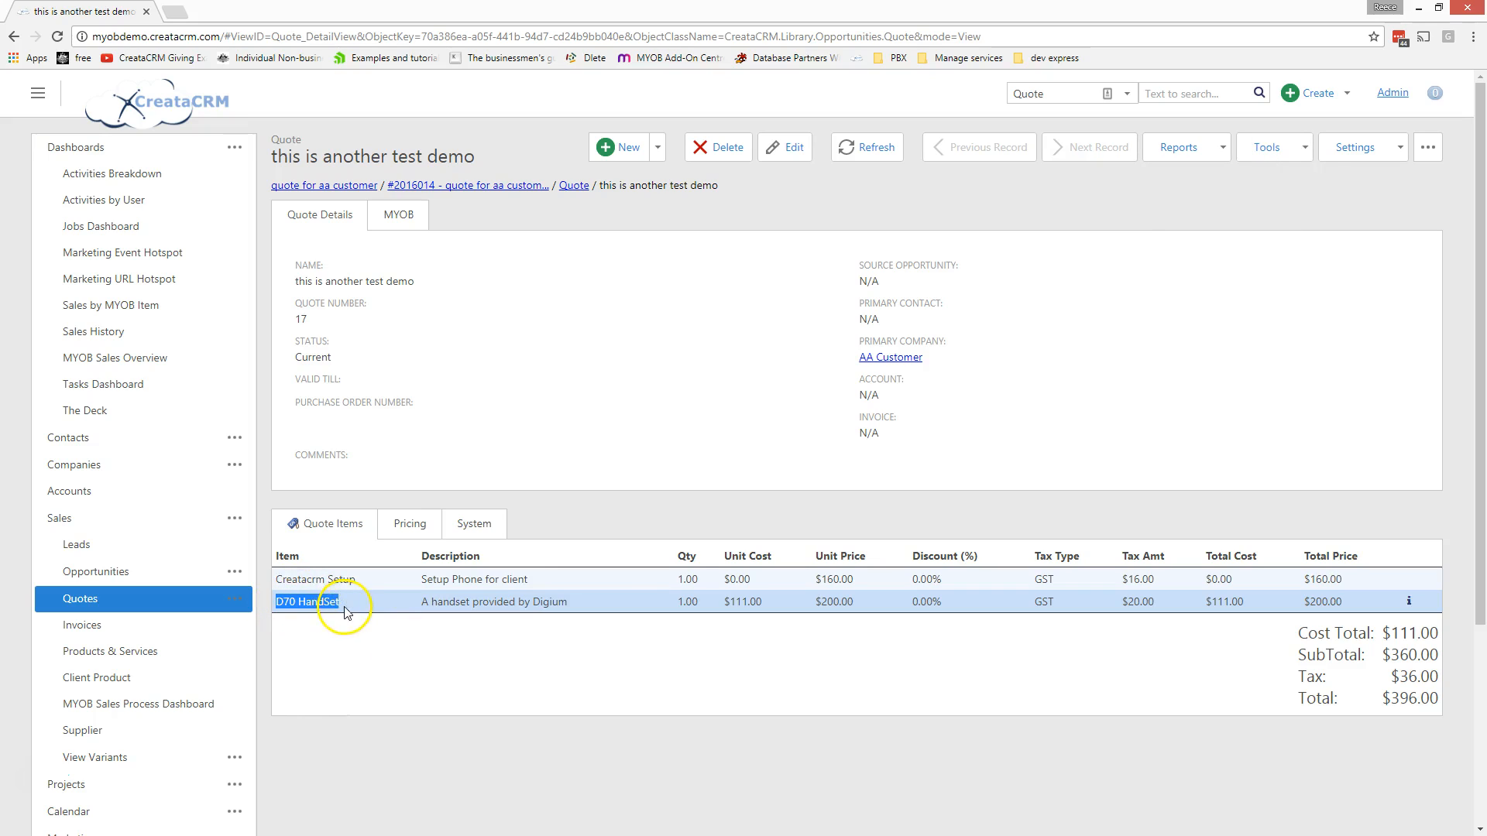
left_click(342, 690)
triple_click(286, 579)
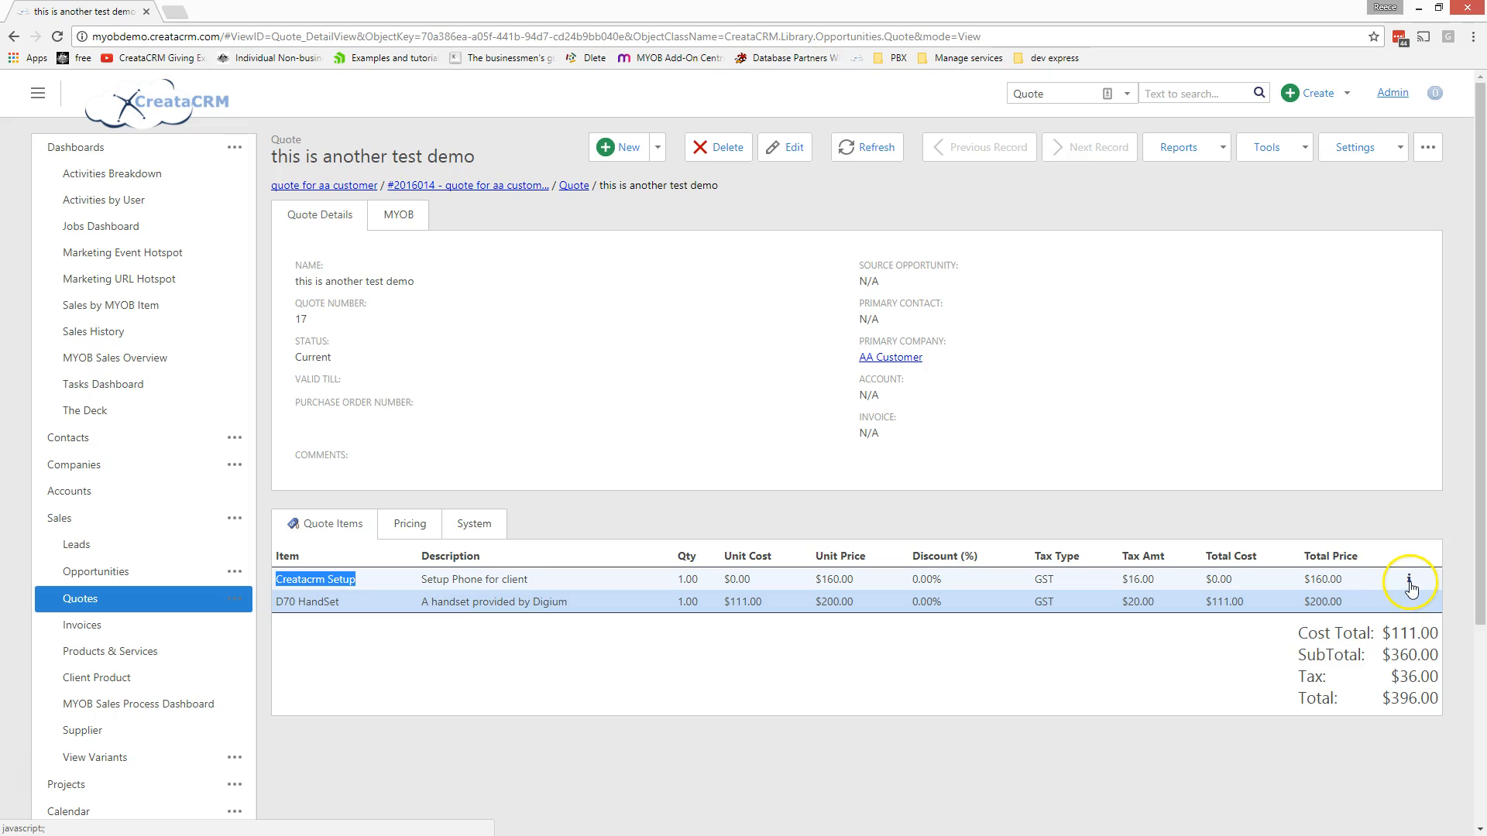
left_click(1409, 582)
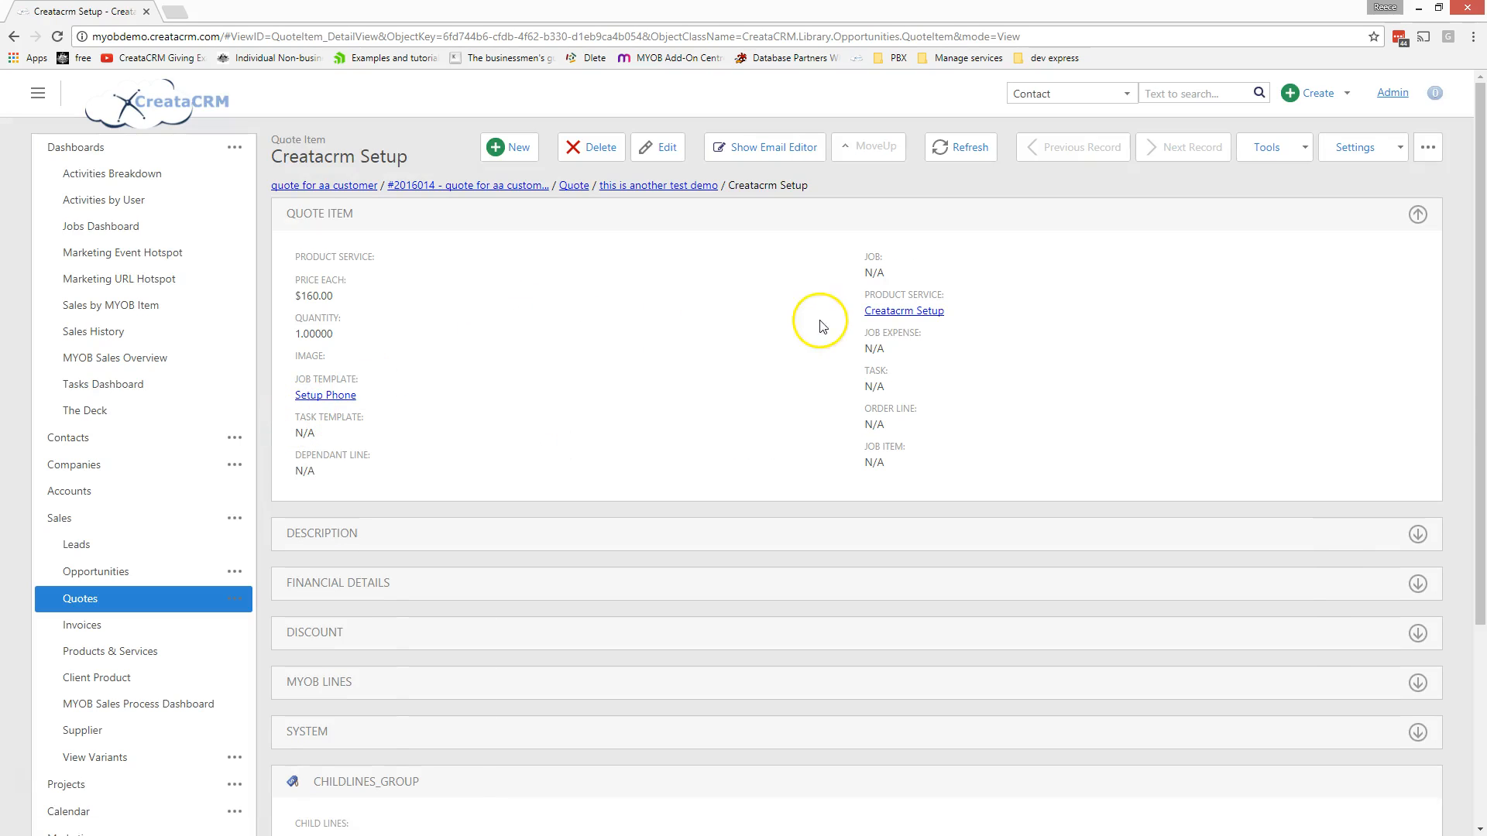
left_click(903, 311)
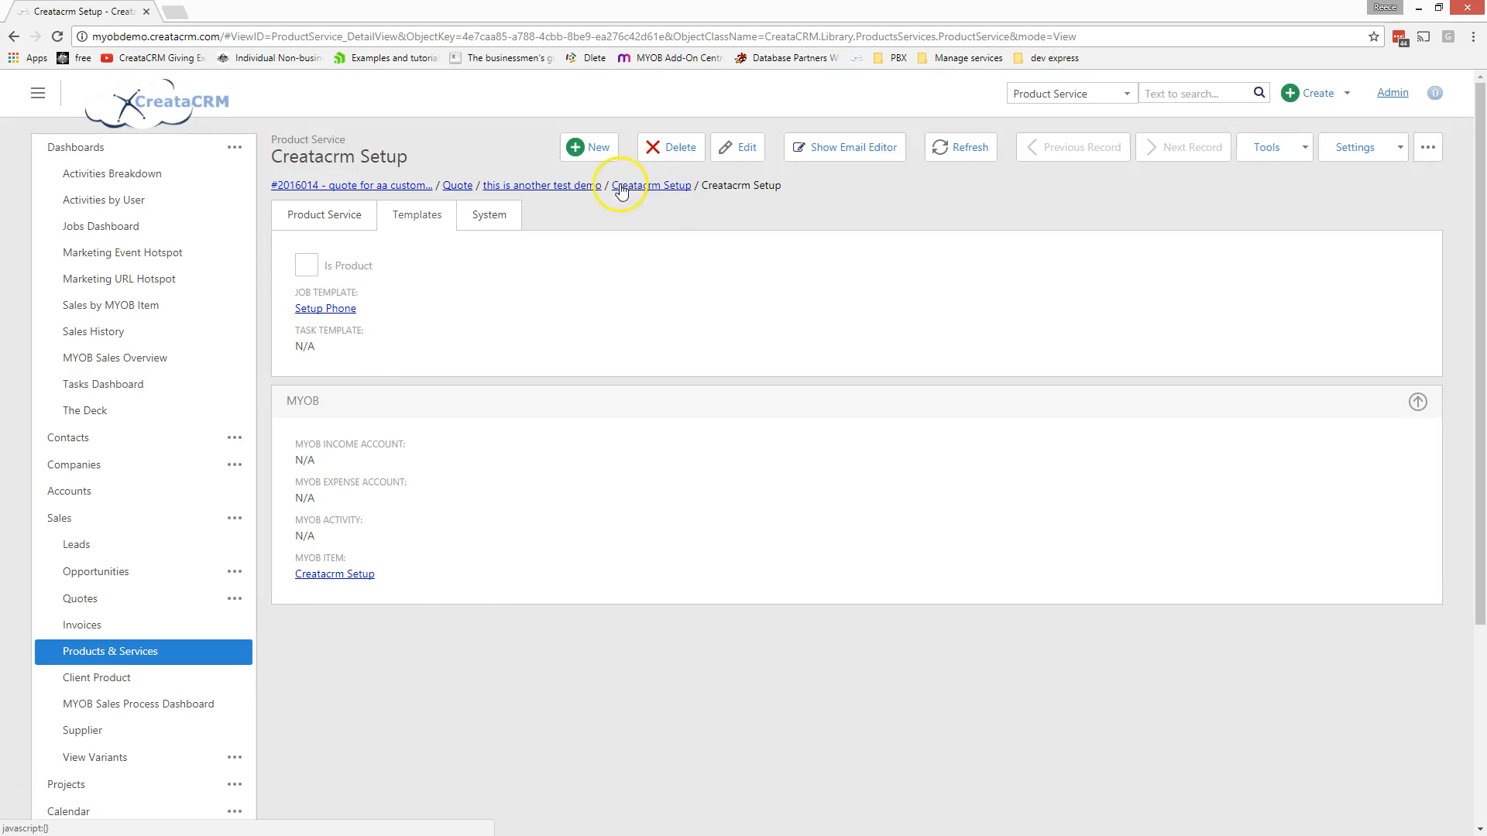
left_click(552, 190)
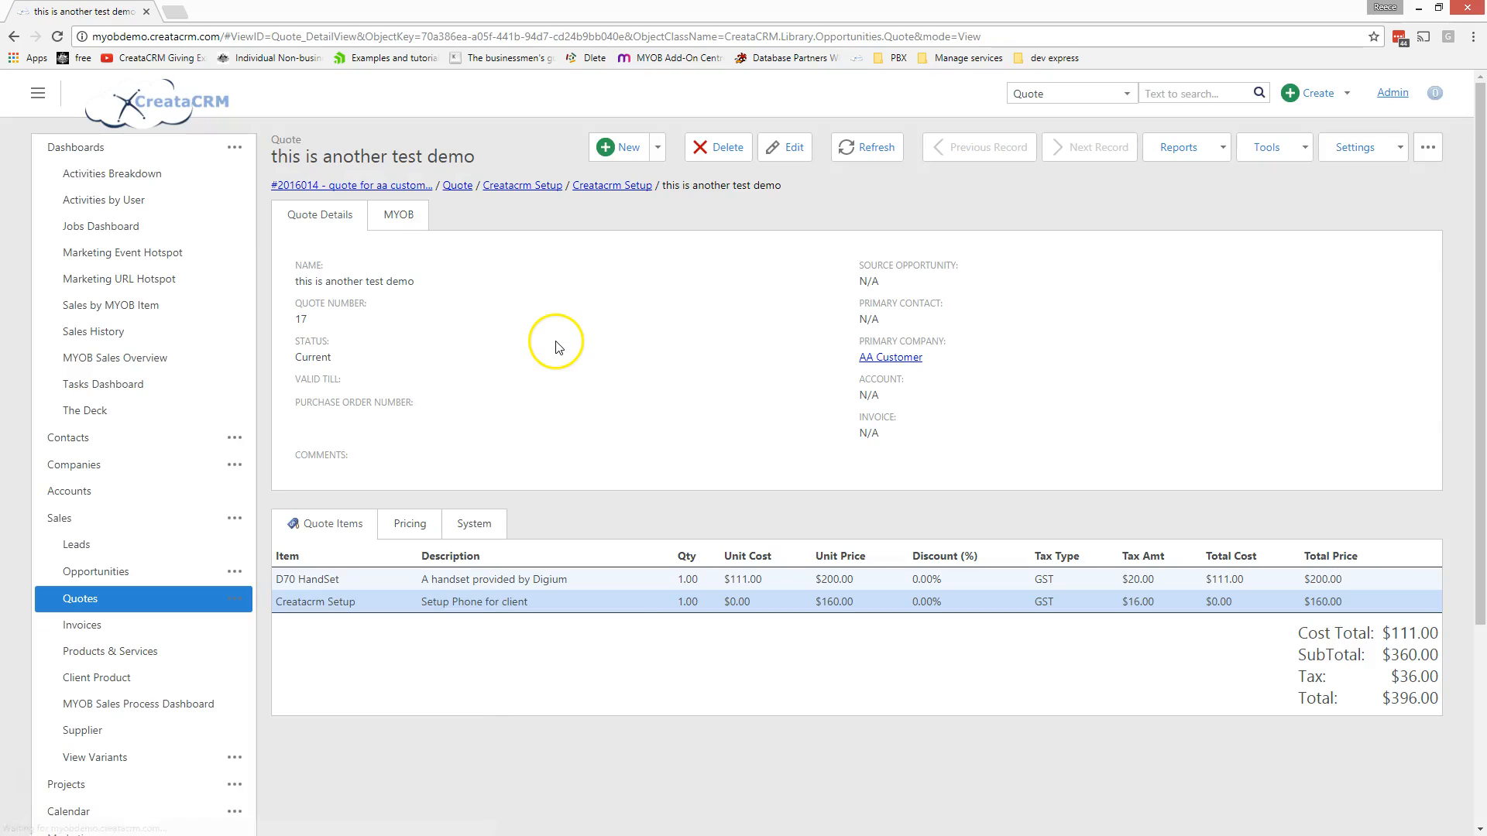
left_click_drag(339, 579, 297, 610)
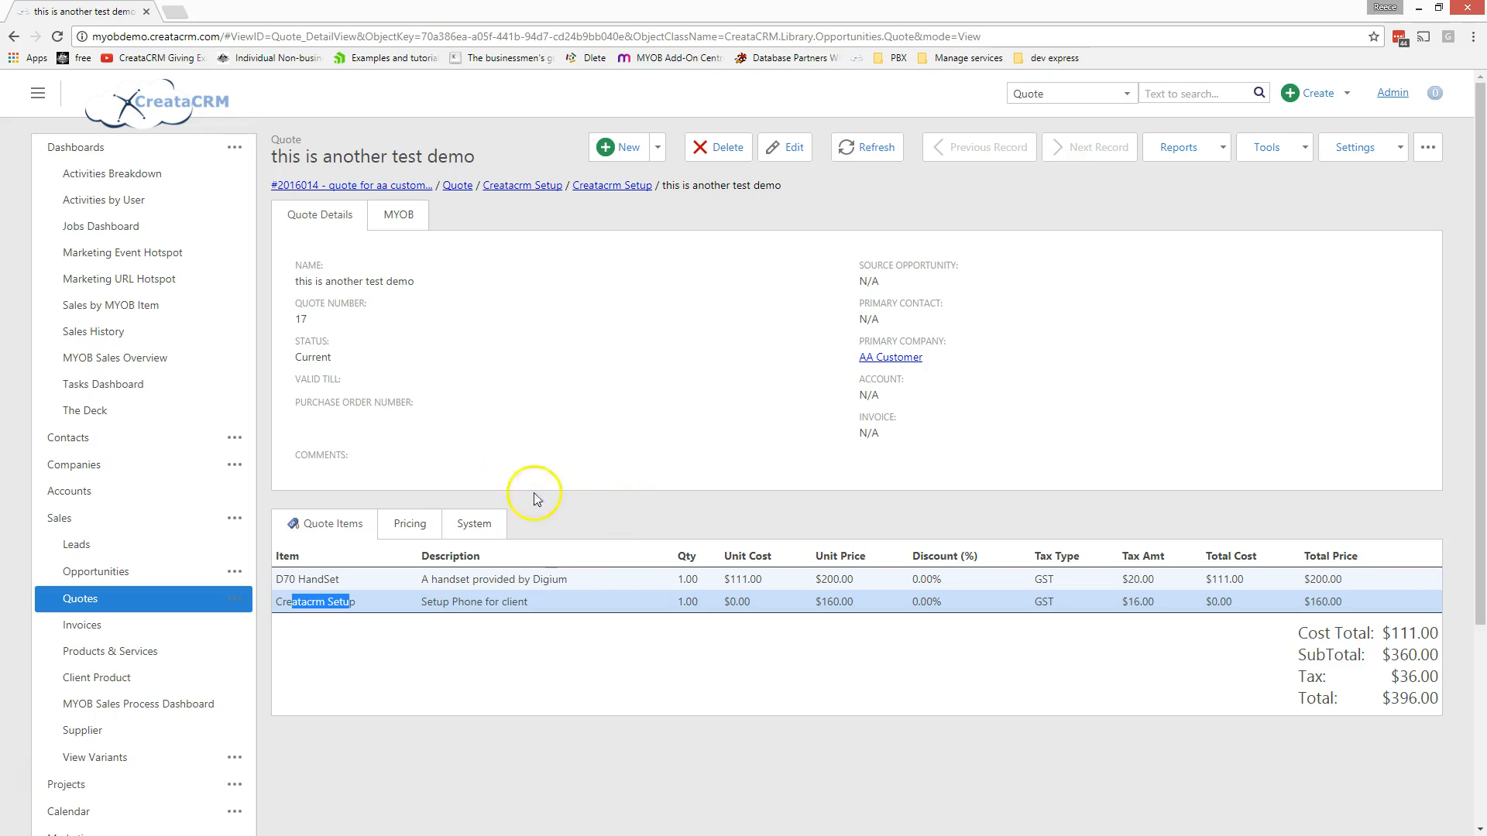
left_click_drag(288, 580, 313, 580)
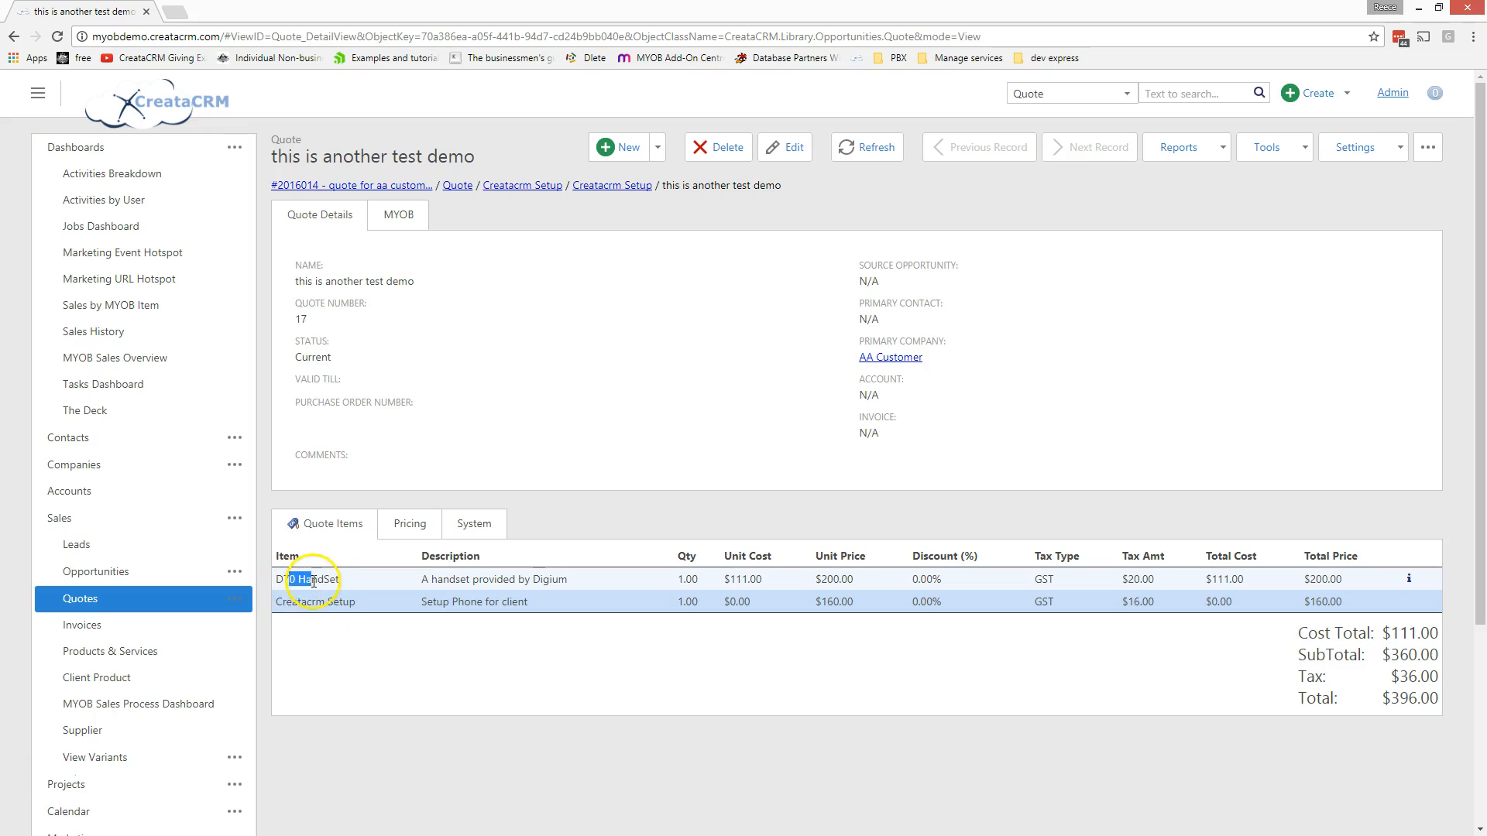
double_click(279, 601)
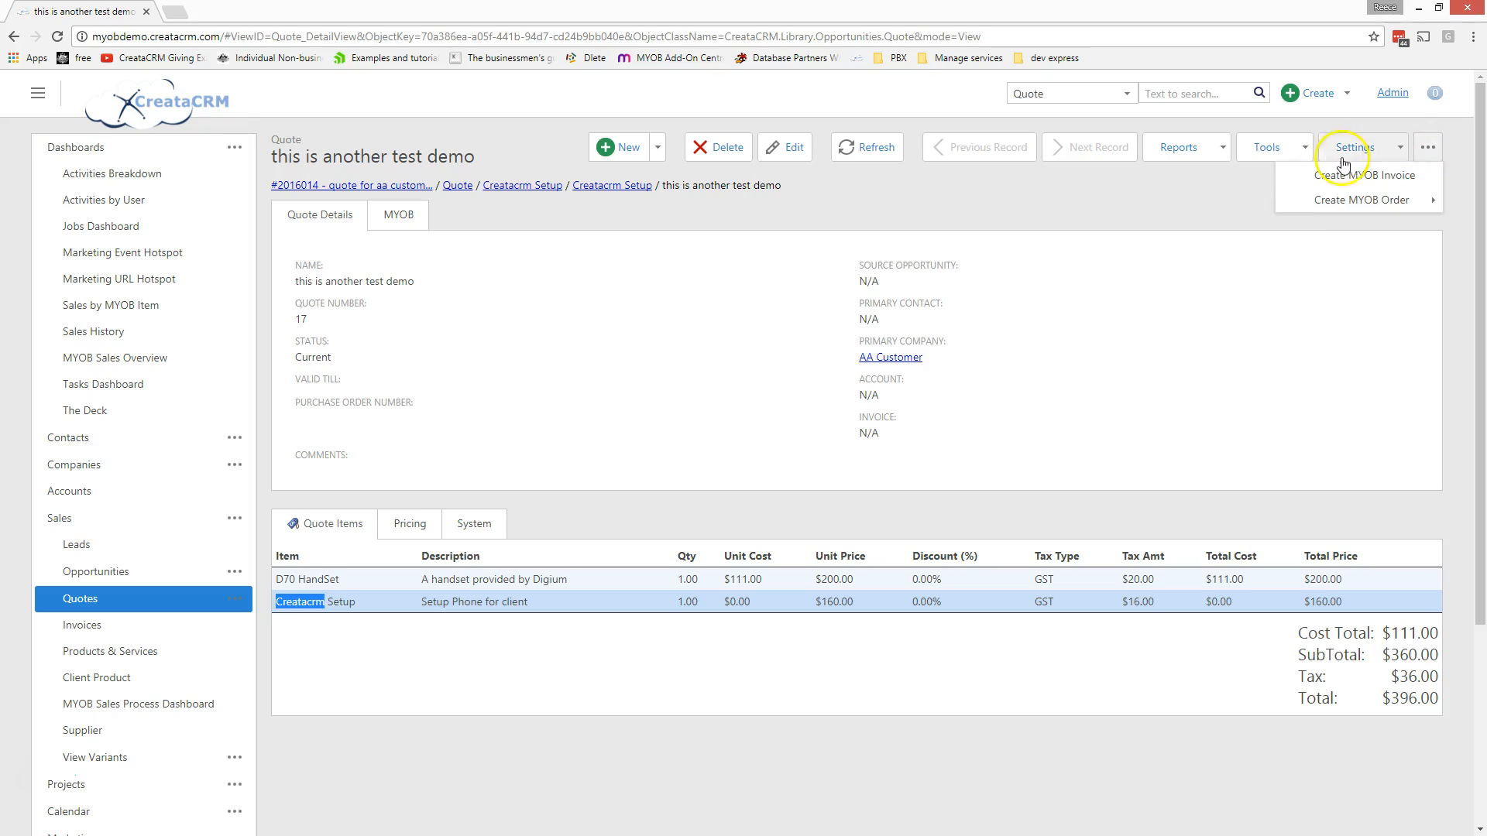
Create a job from the quote with Admin as the blank criteria user.
mouse_move(1306, 157)
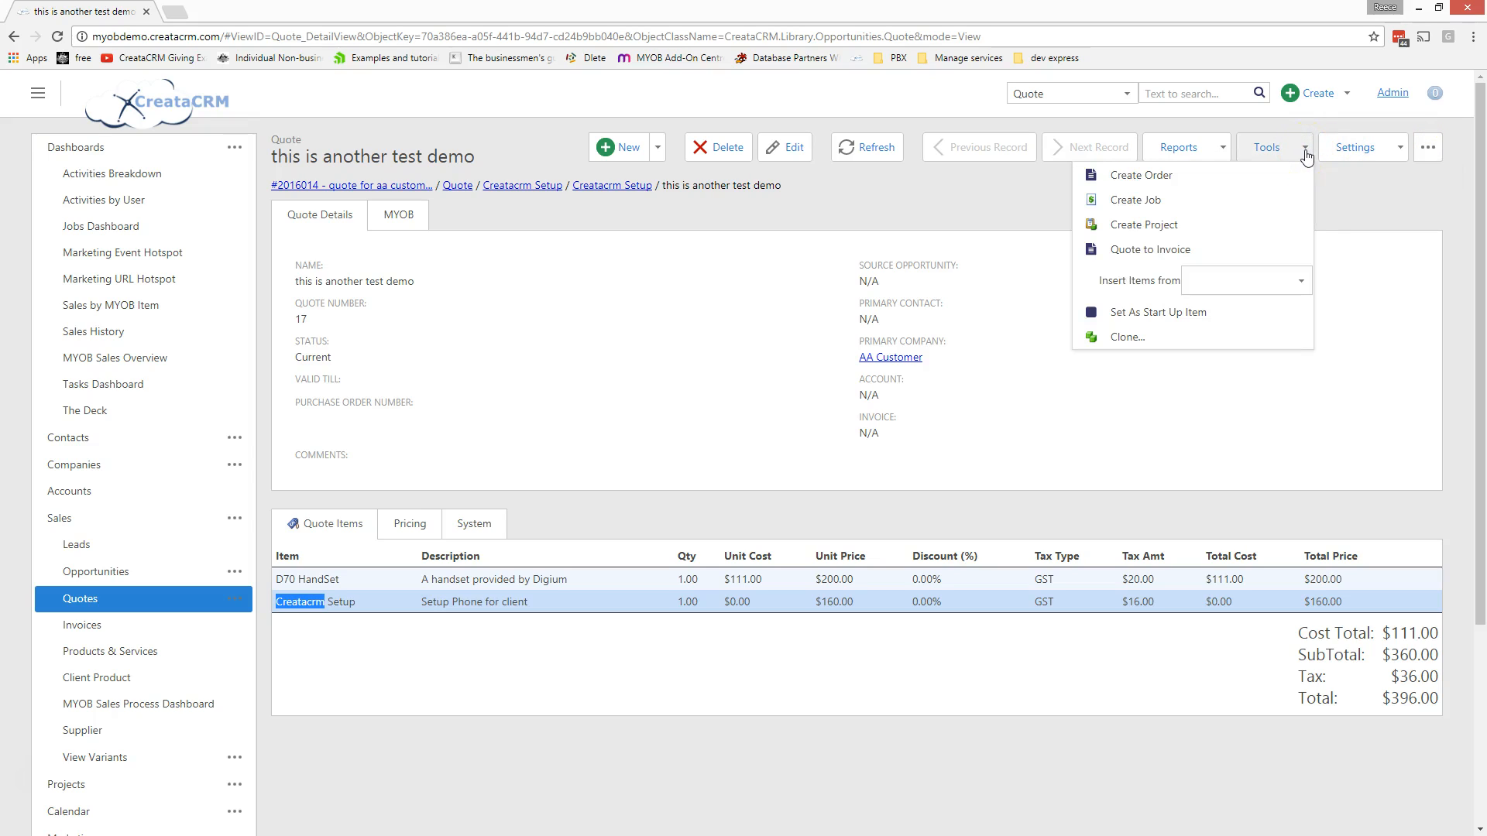
left_click(1136, 205)
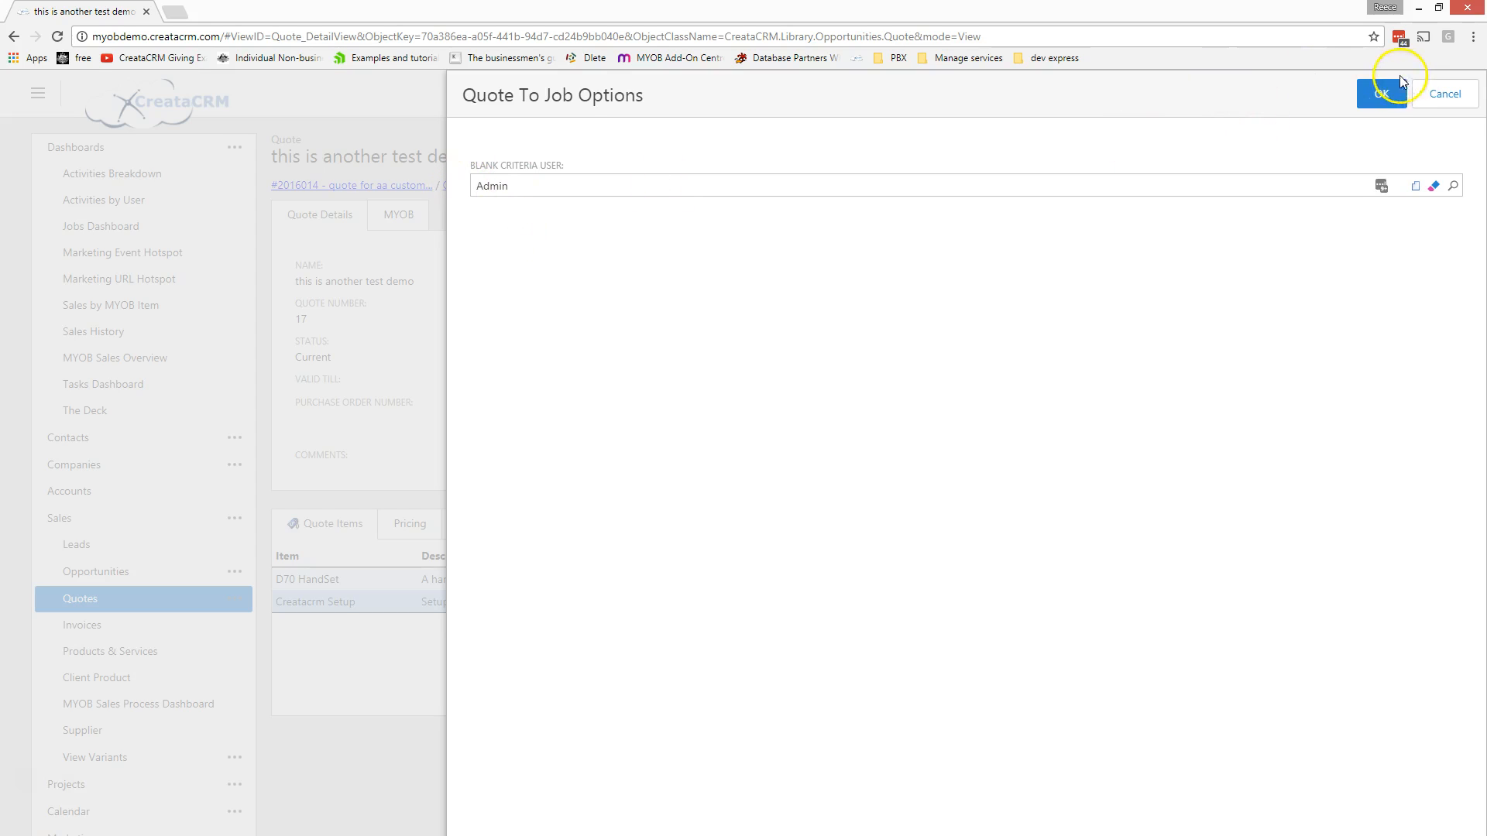
left_click(1381, 93)
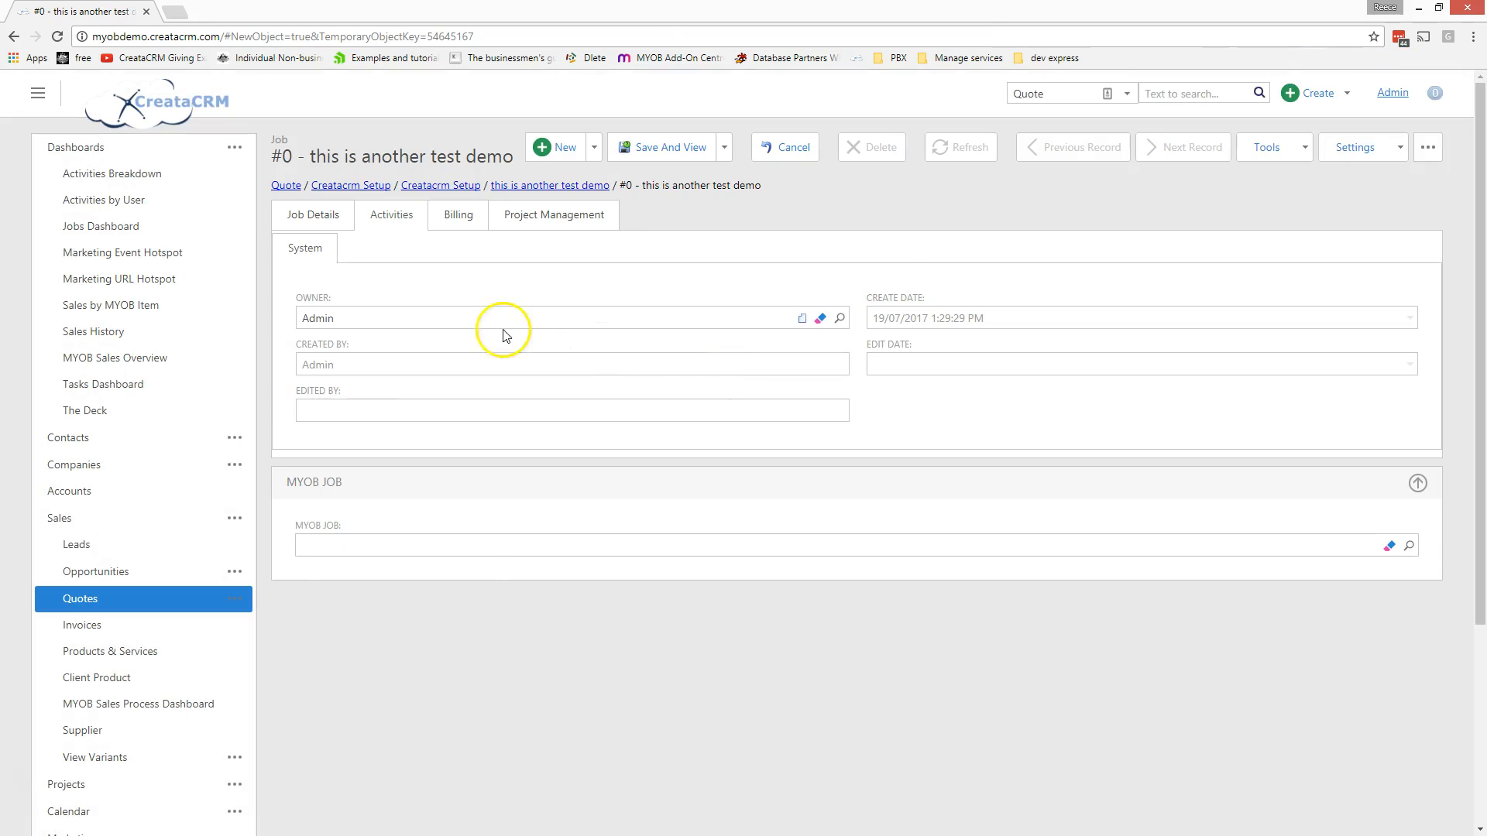
Rename the new job "this is another test demo - master" and save it.
left_click(335, 240)
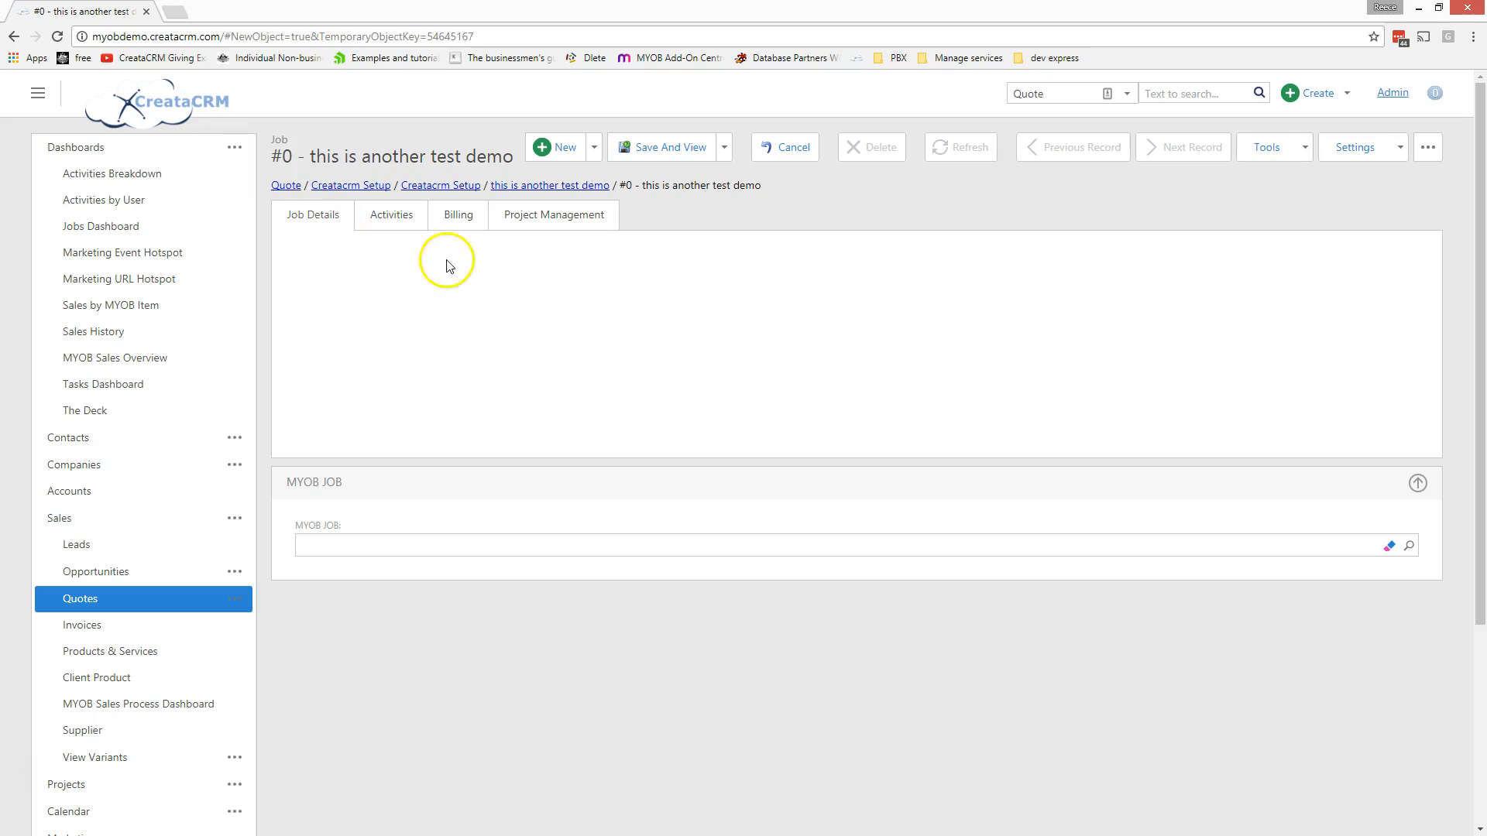
left_click(425, 309)
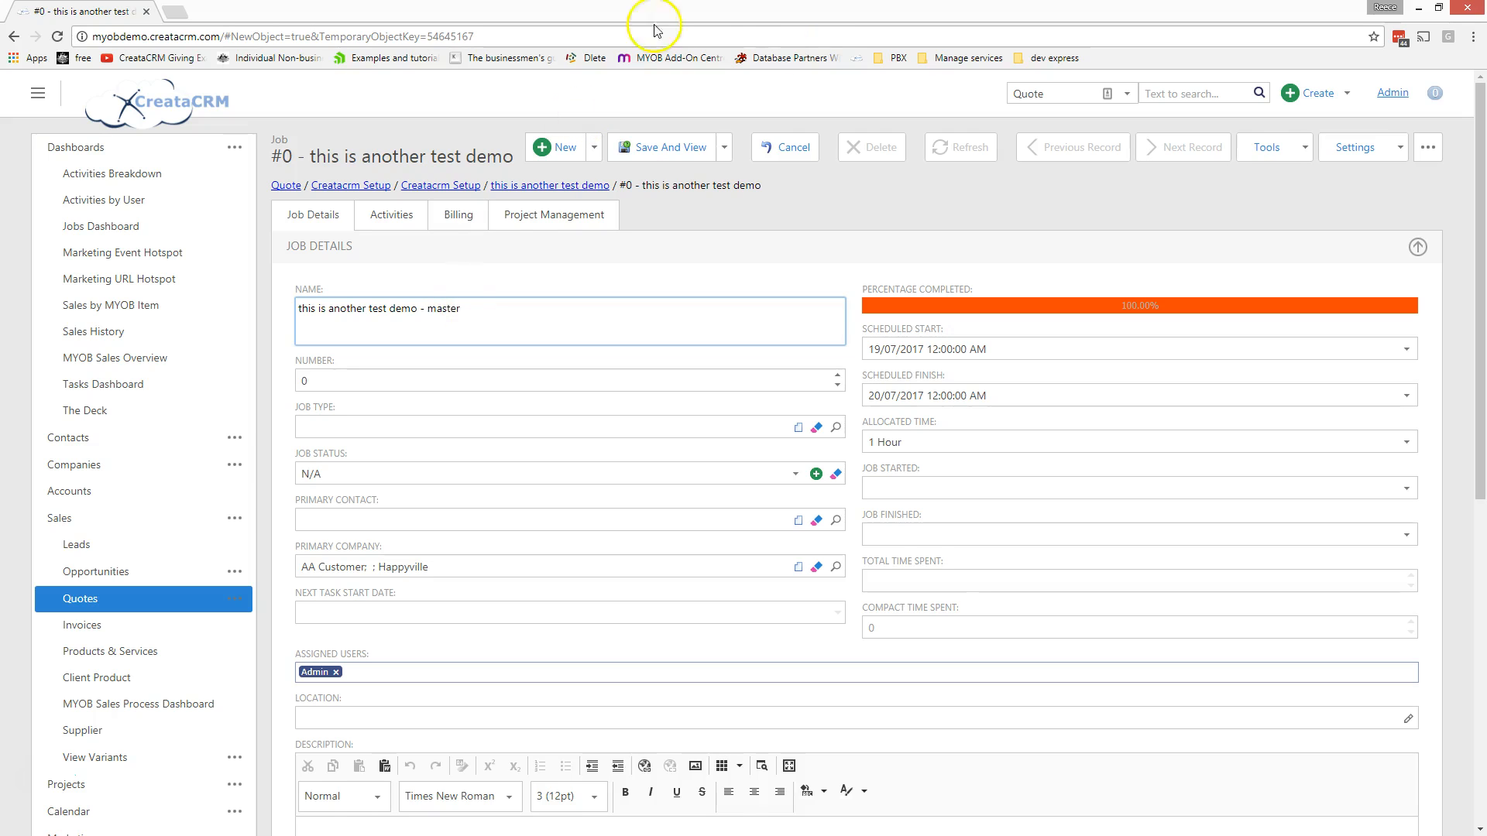
left_click(649, 155)
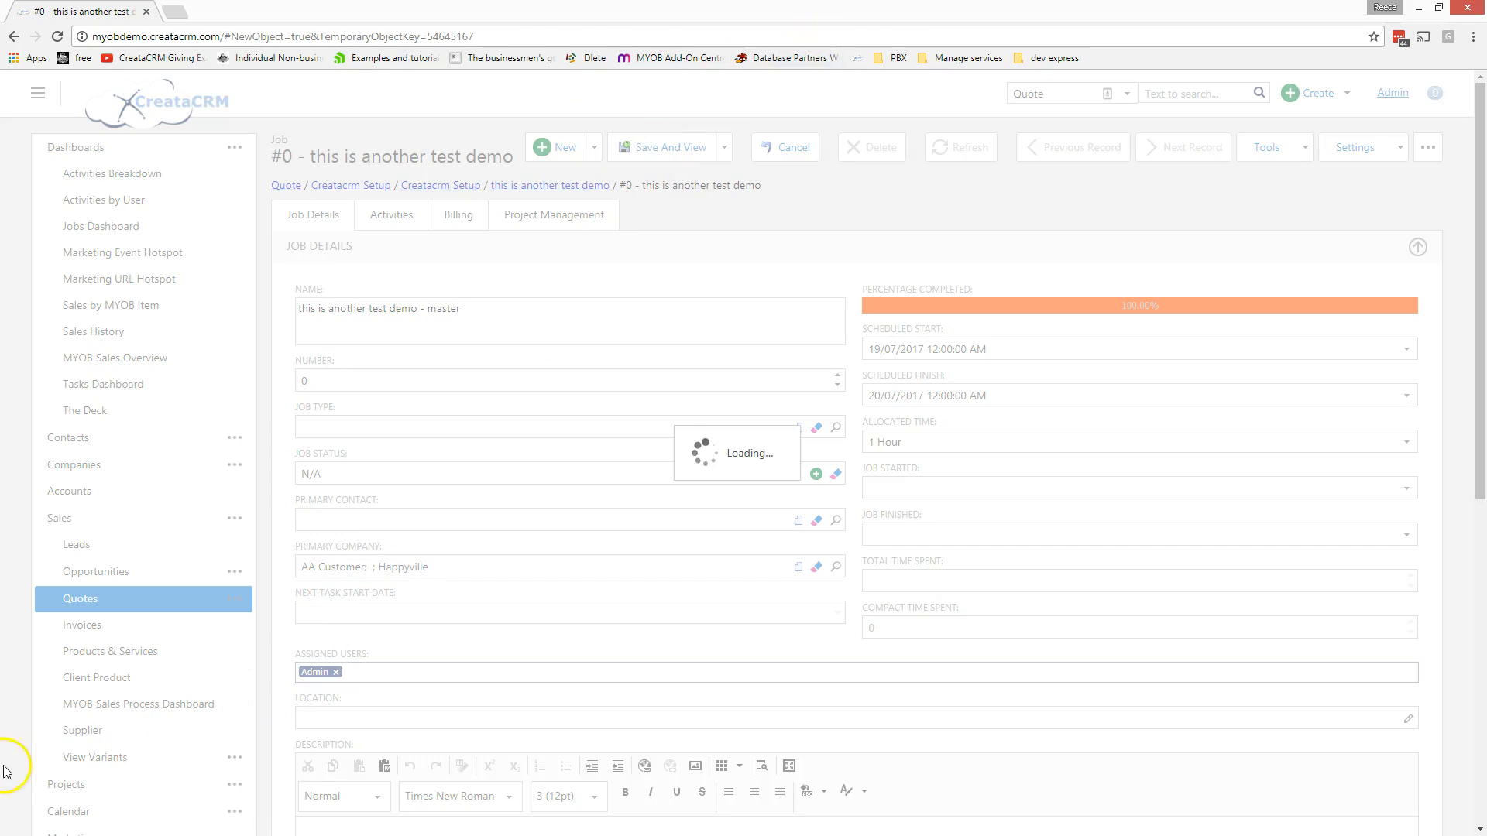
Review all tasks of the master job, including those grouped under the Setup Phone job.
left_click(387, 680)
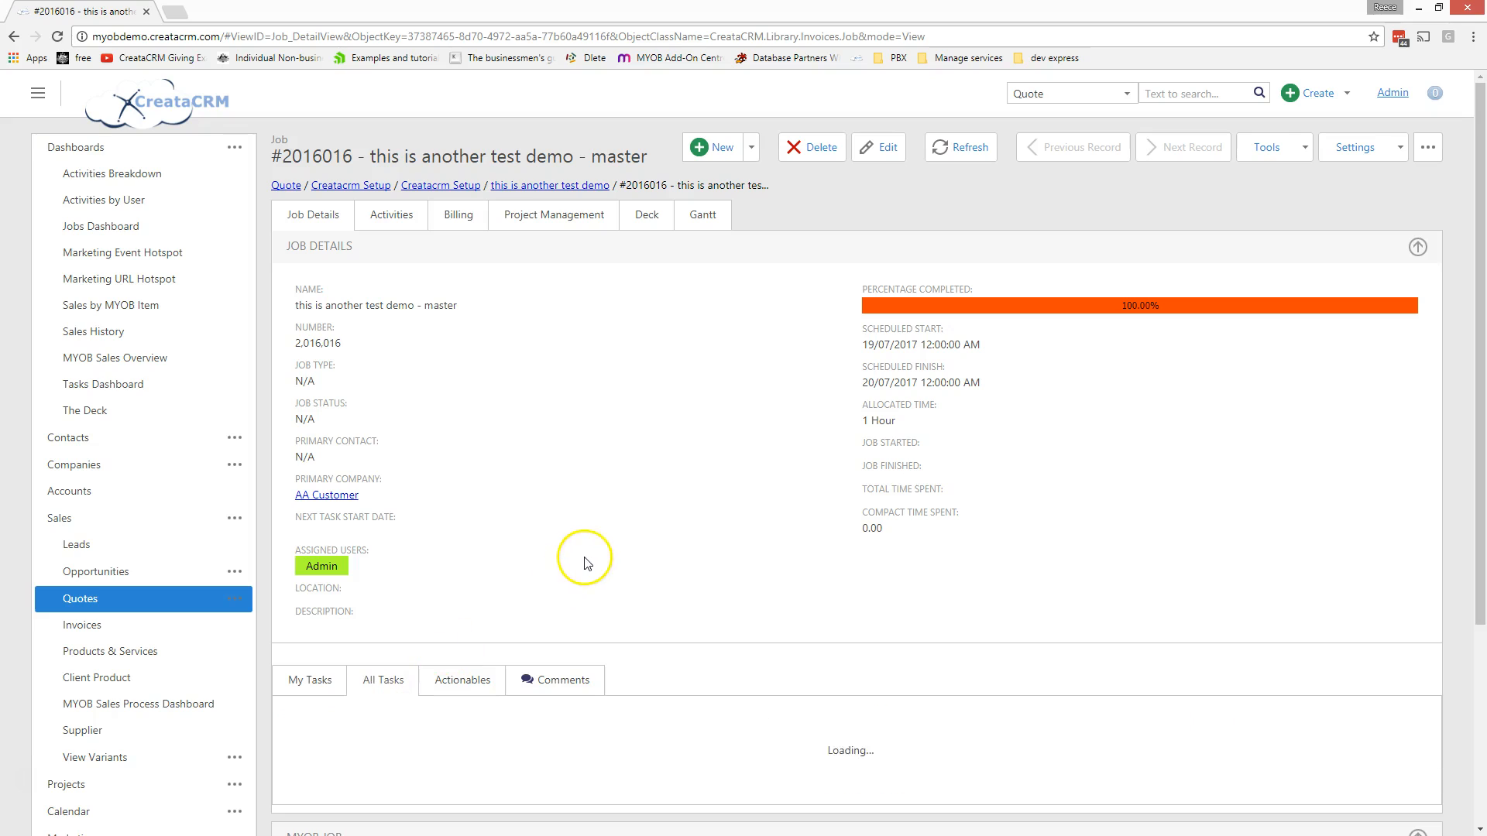
scroll(585, 559, "down", 4)
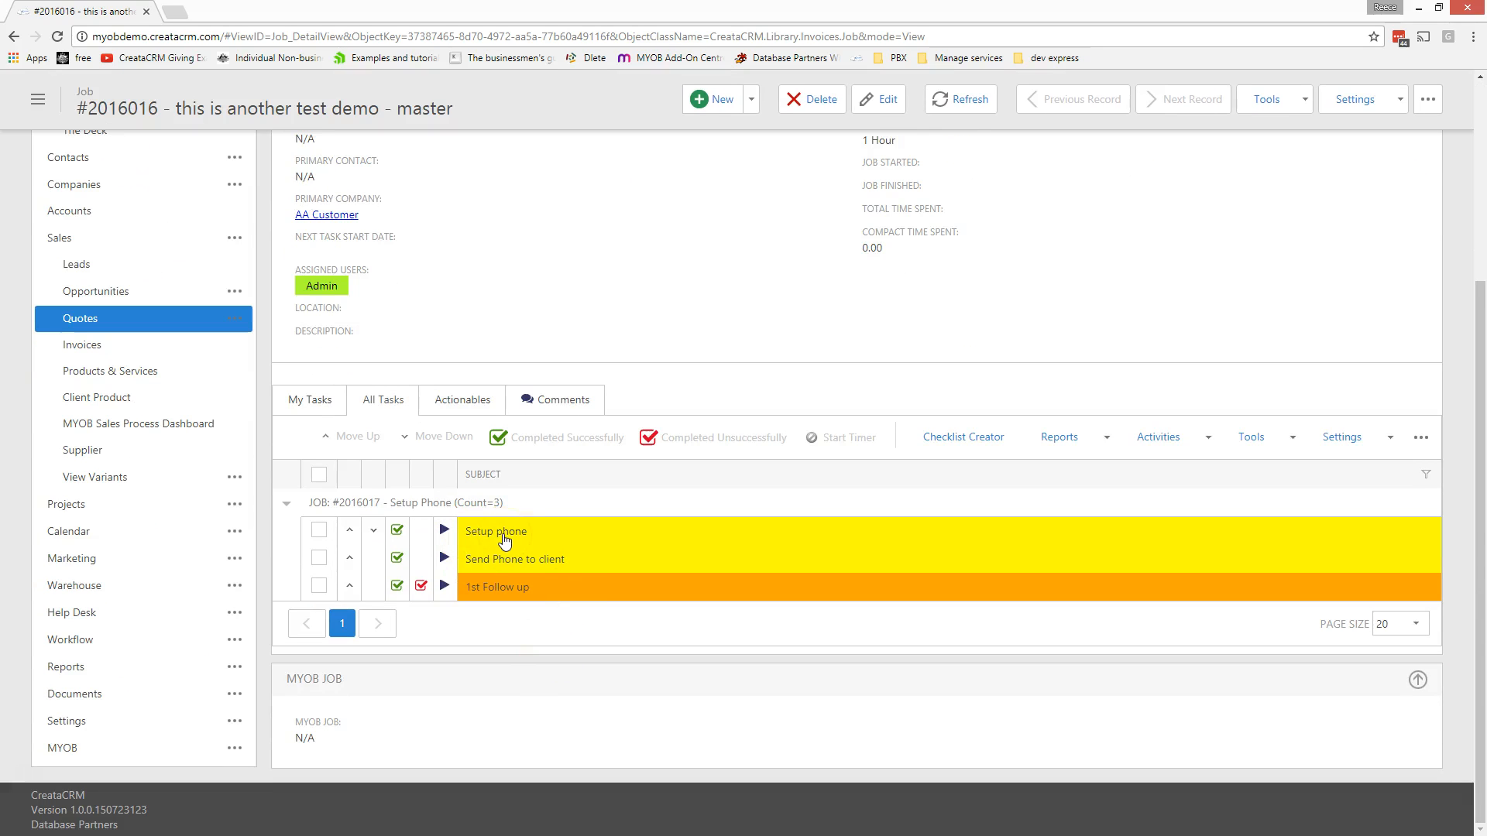
left_click(524, 539)
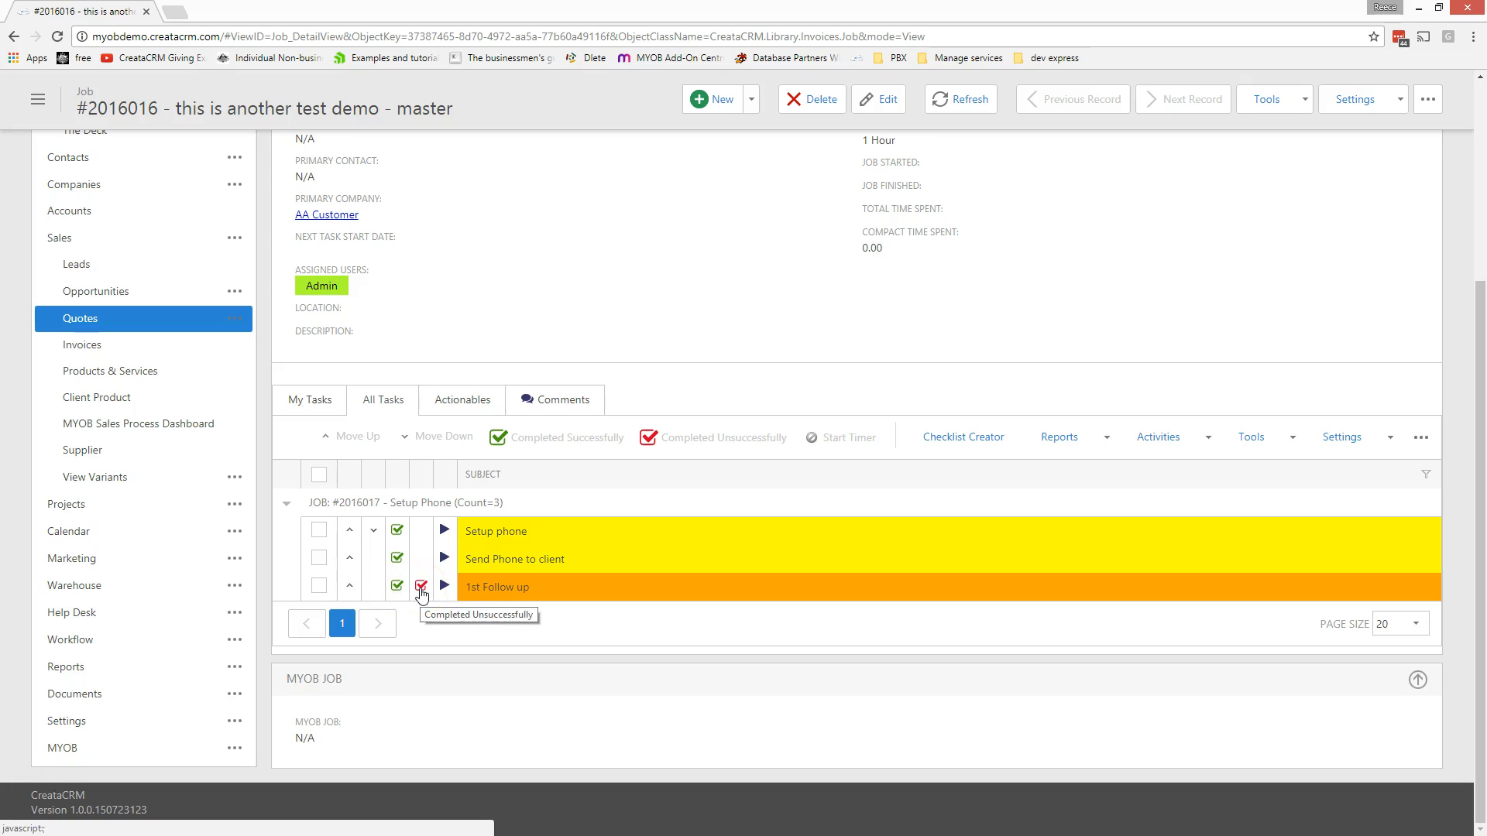
scroll(483, 642, "up", 4)
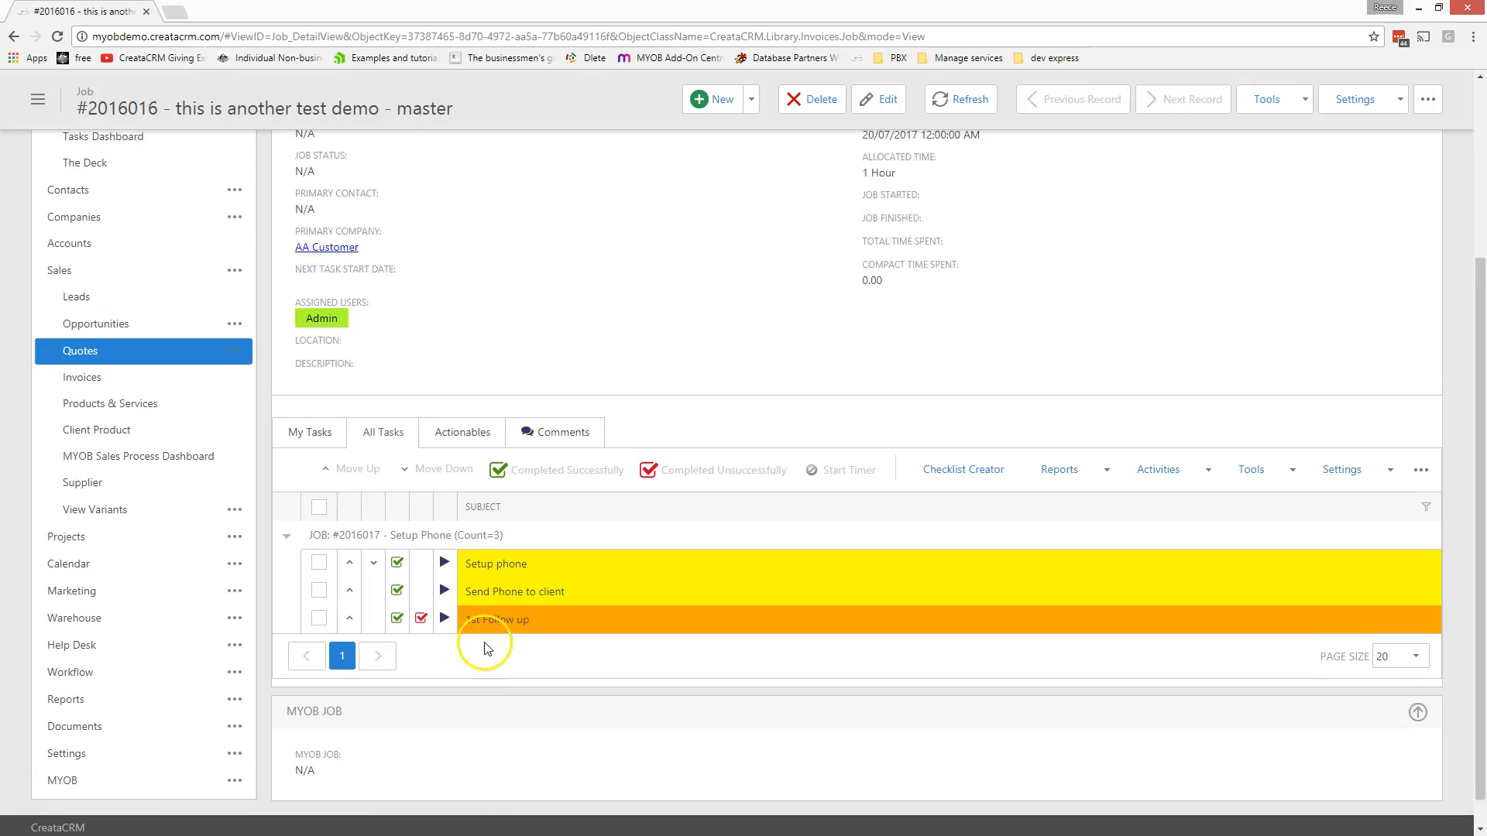
scroll(488, 648, "down", 2)
scroll(487, 648, "up", 2)
scroll(488, 649, "down", 4)
scroll(490, 648, "up", 4)
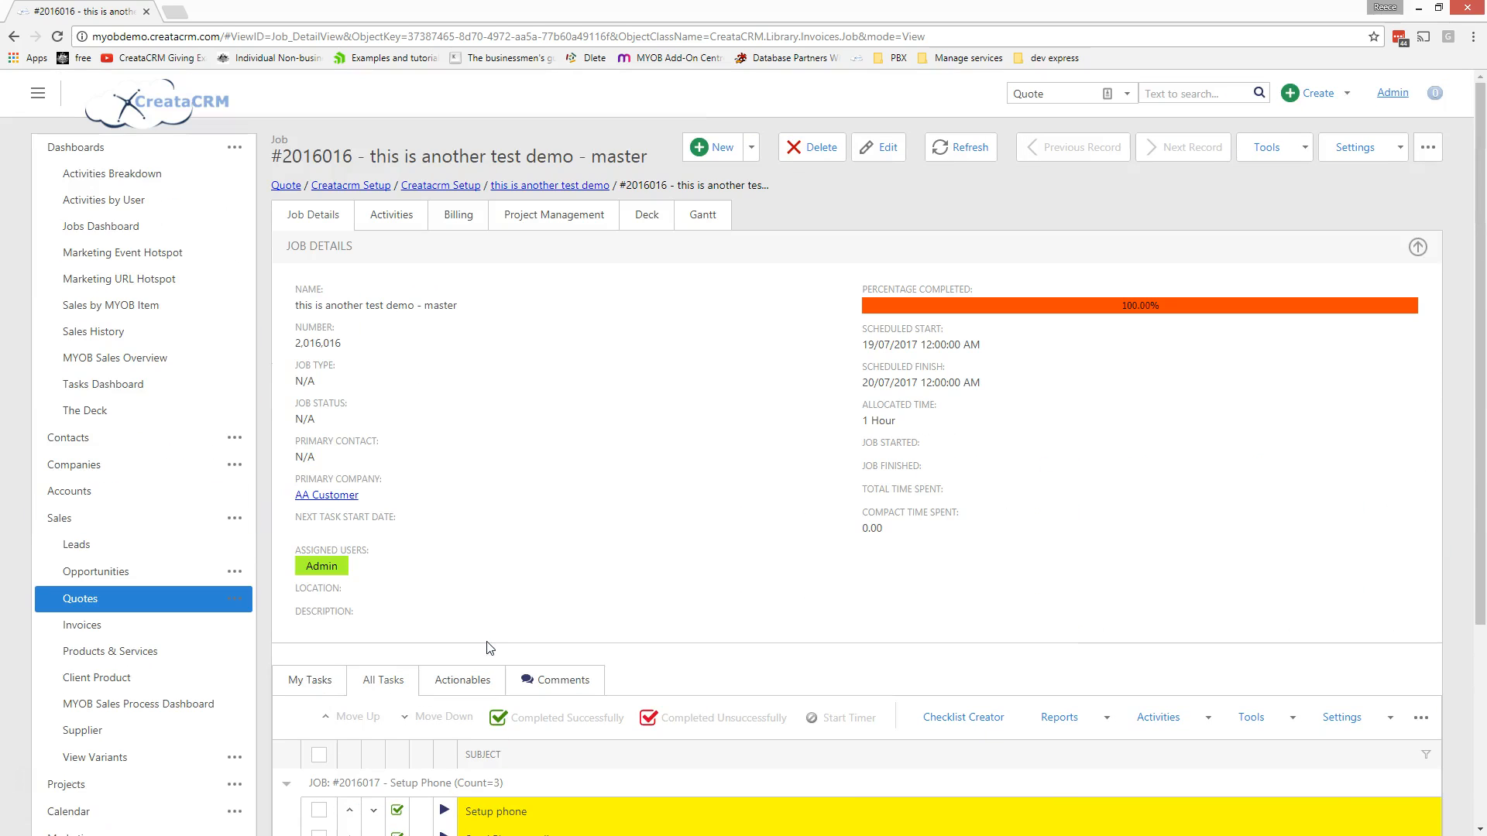
Show the master job's Gantt chart at day scale and move the Send Phone to client task one hour earlier.
left_click(702, 216)
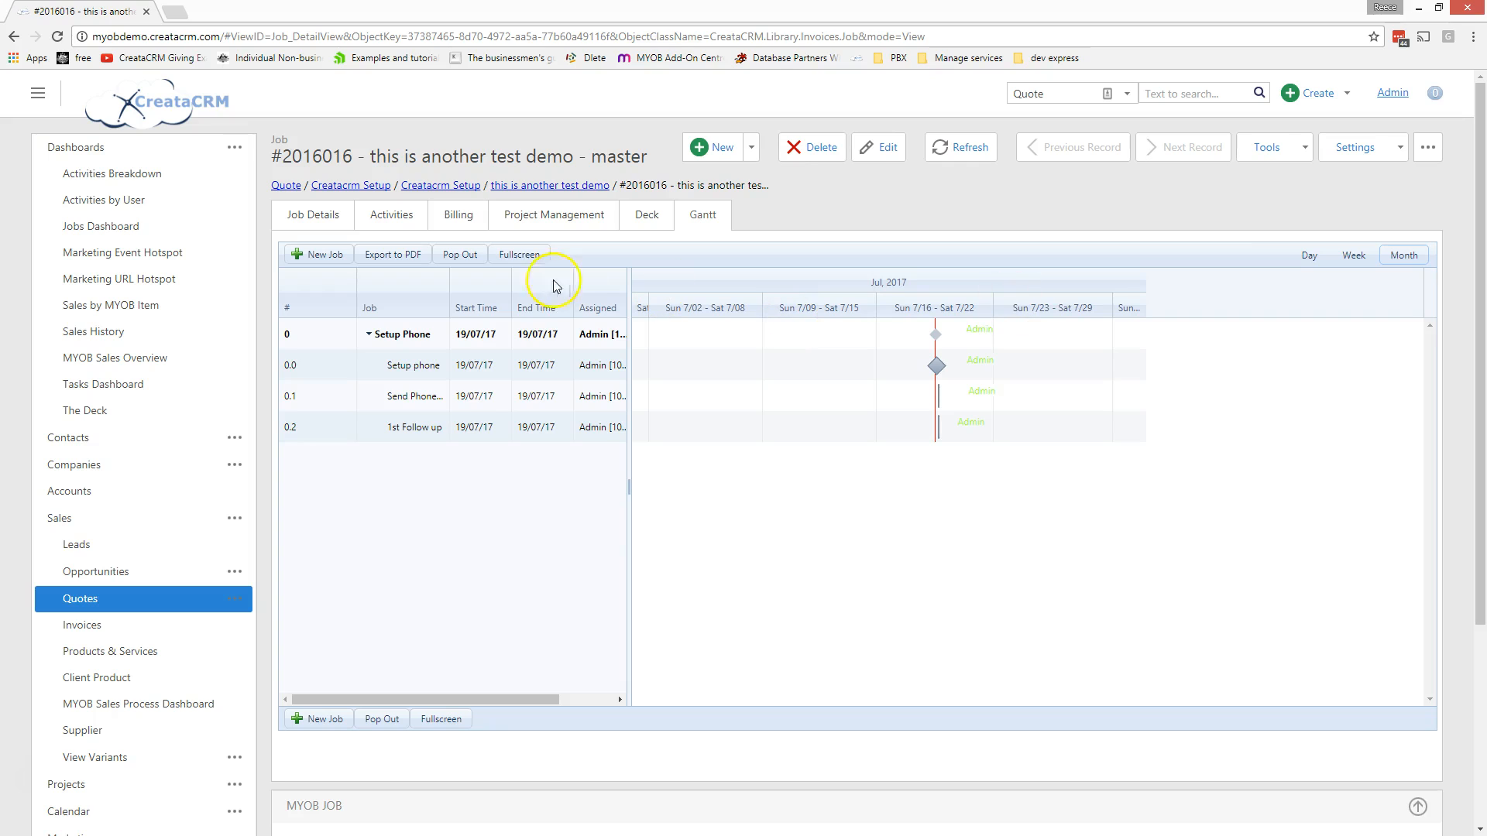
left_click(1309, 255)
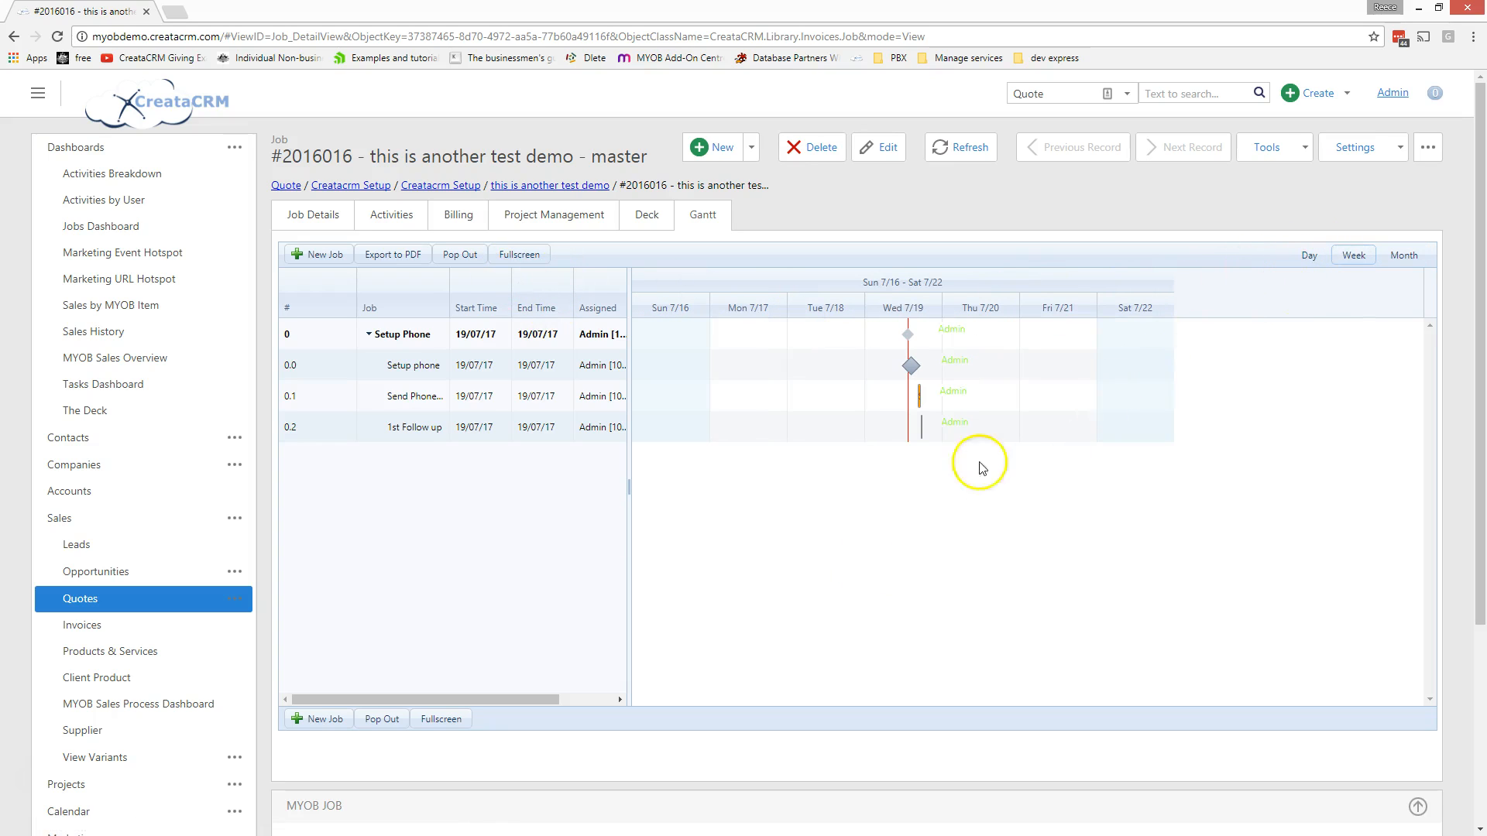
left_click_drag(890, 697, 1182, 697)
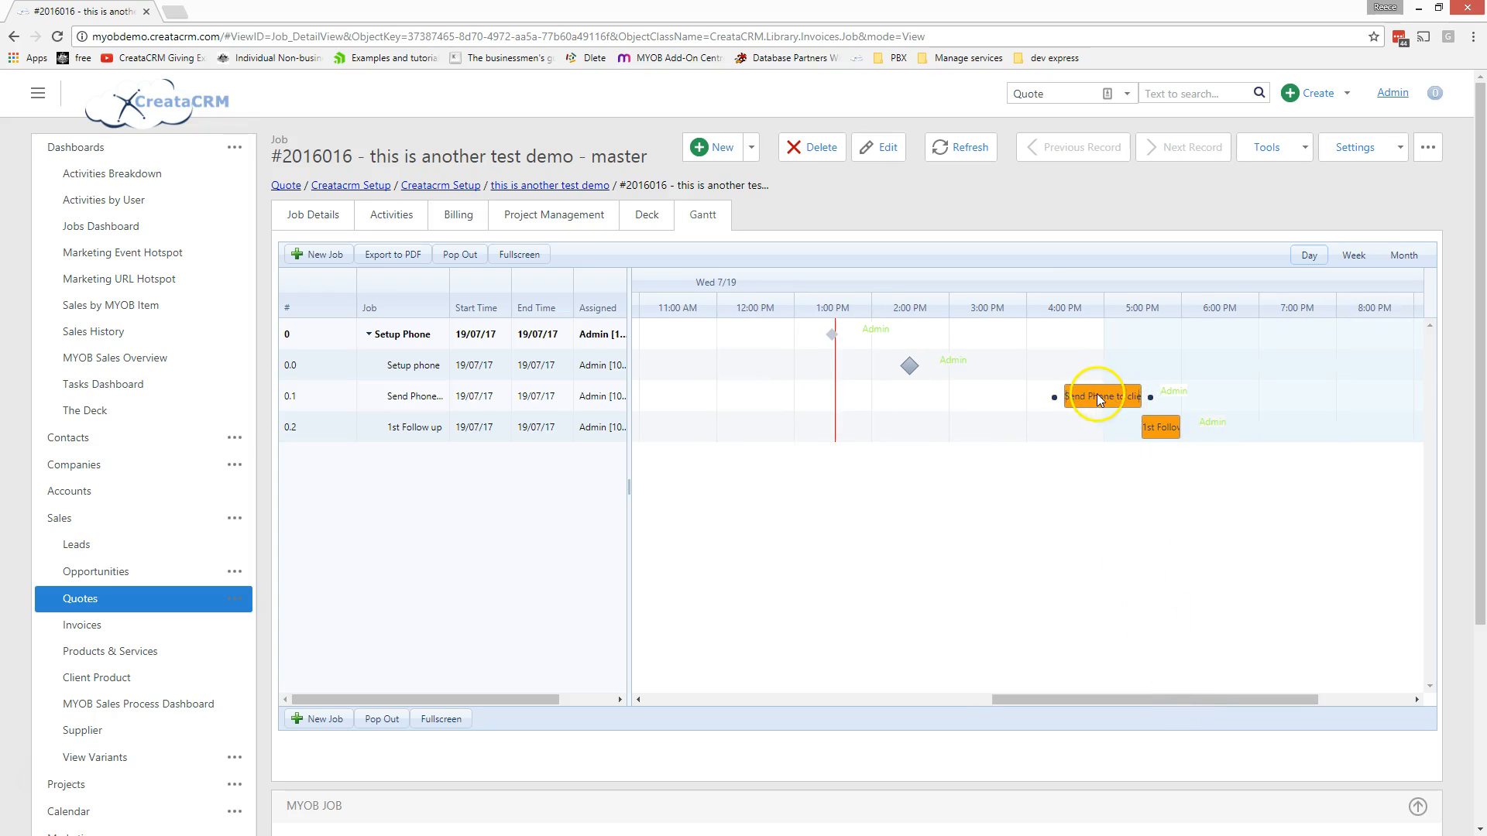
left_click_drag(1071, 397, 993, 394)
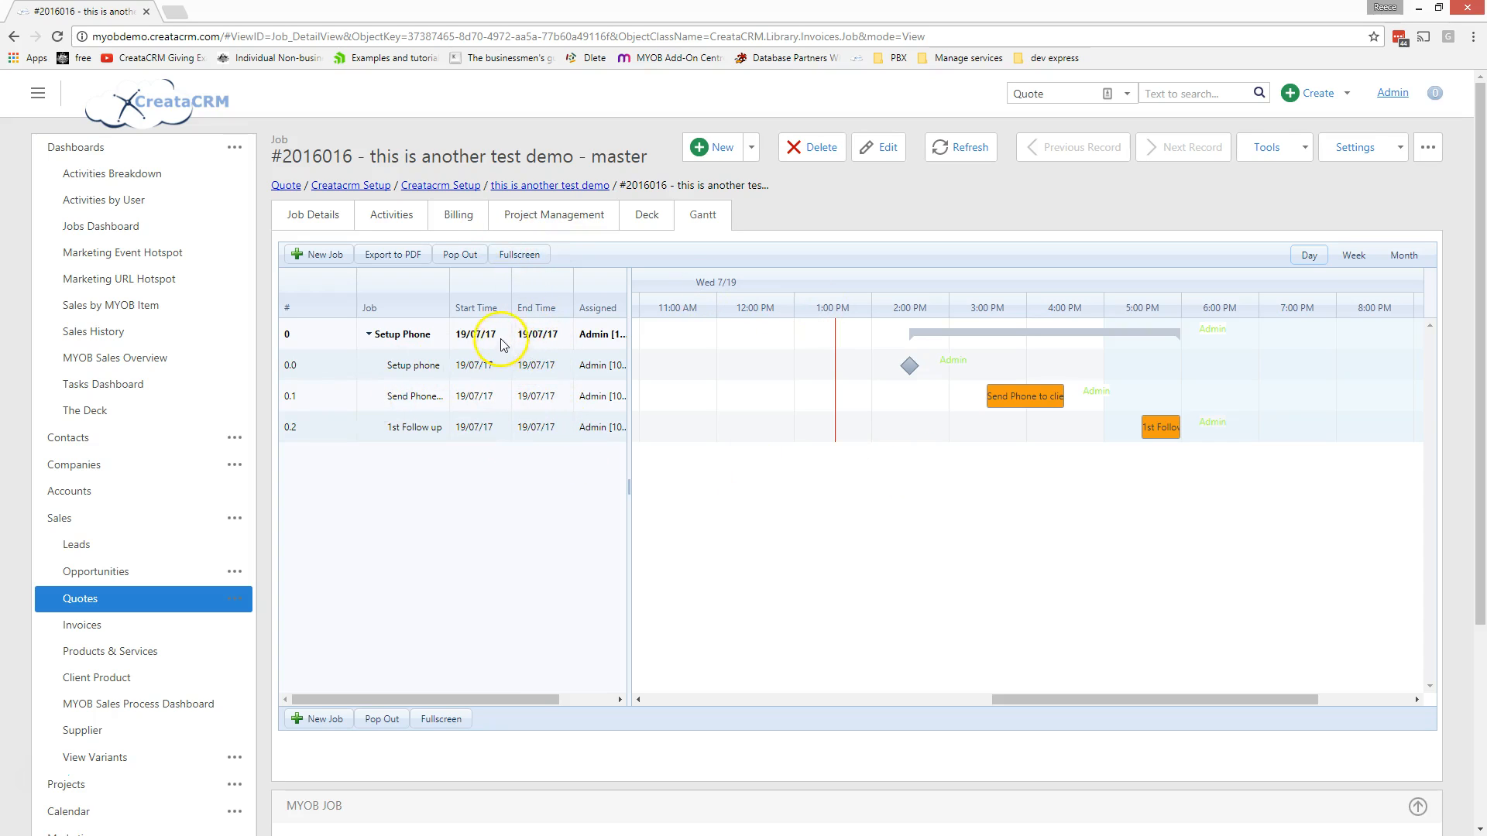
Open the Setup Phone job from the Gantt chart and show its deck for all users.
left_click(402, 334)
right_click(435, 333)
left_click(488, 338)
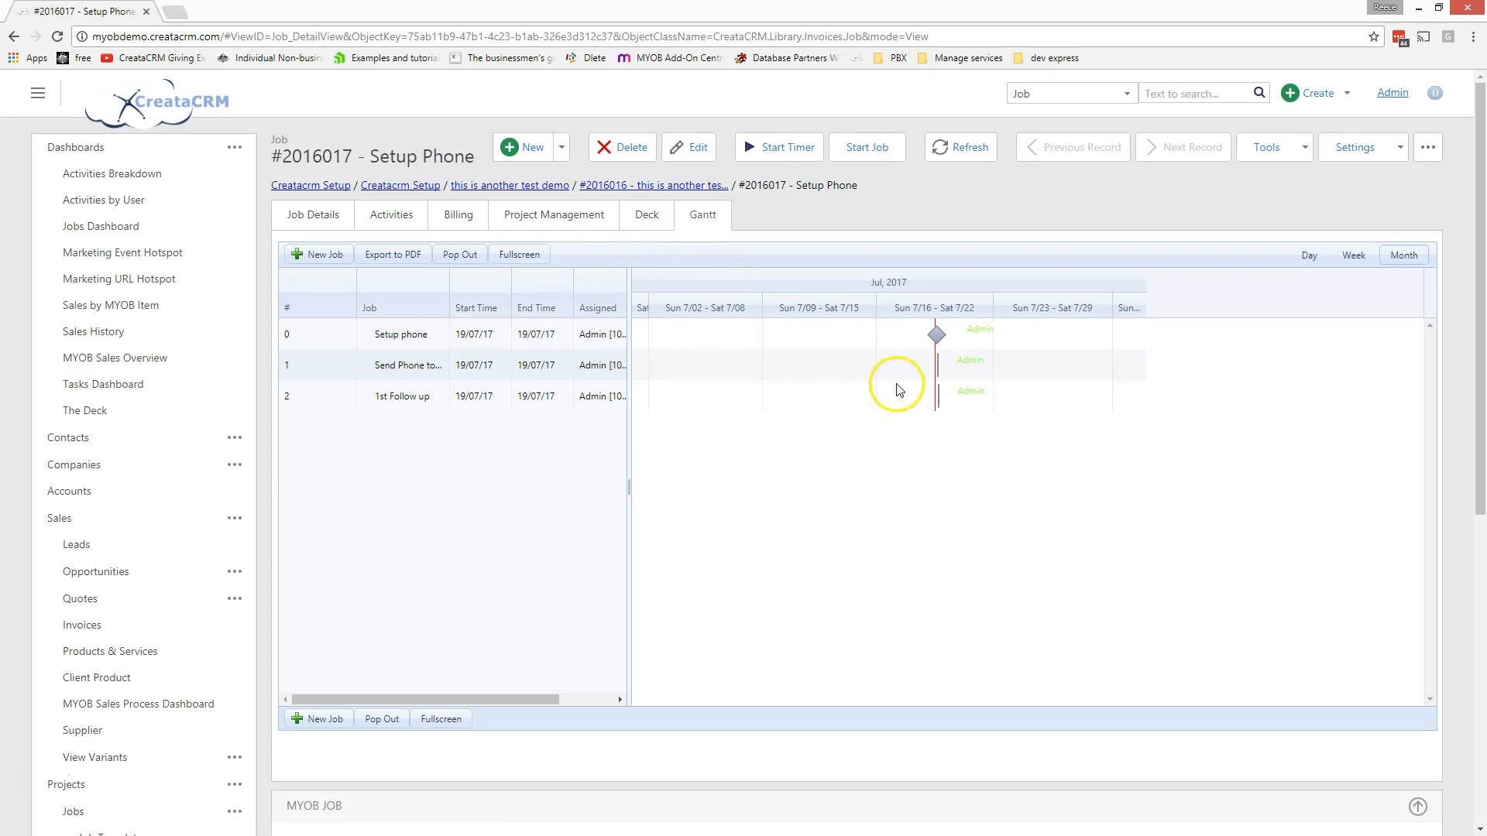
left_click(660, 220)
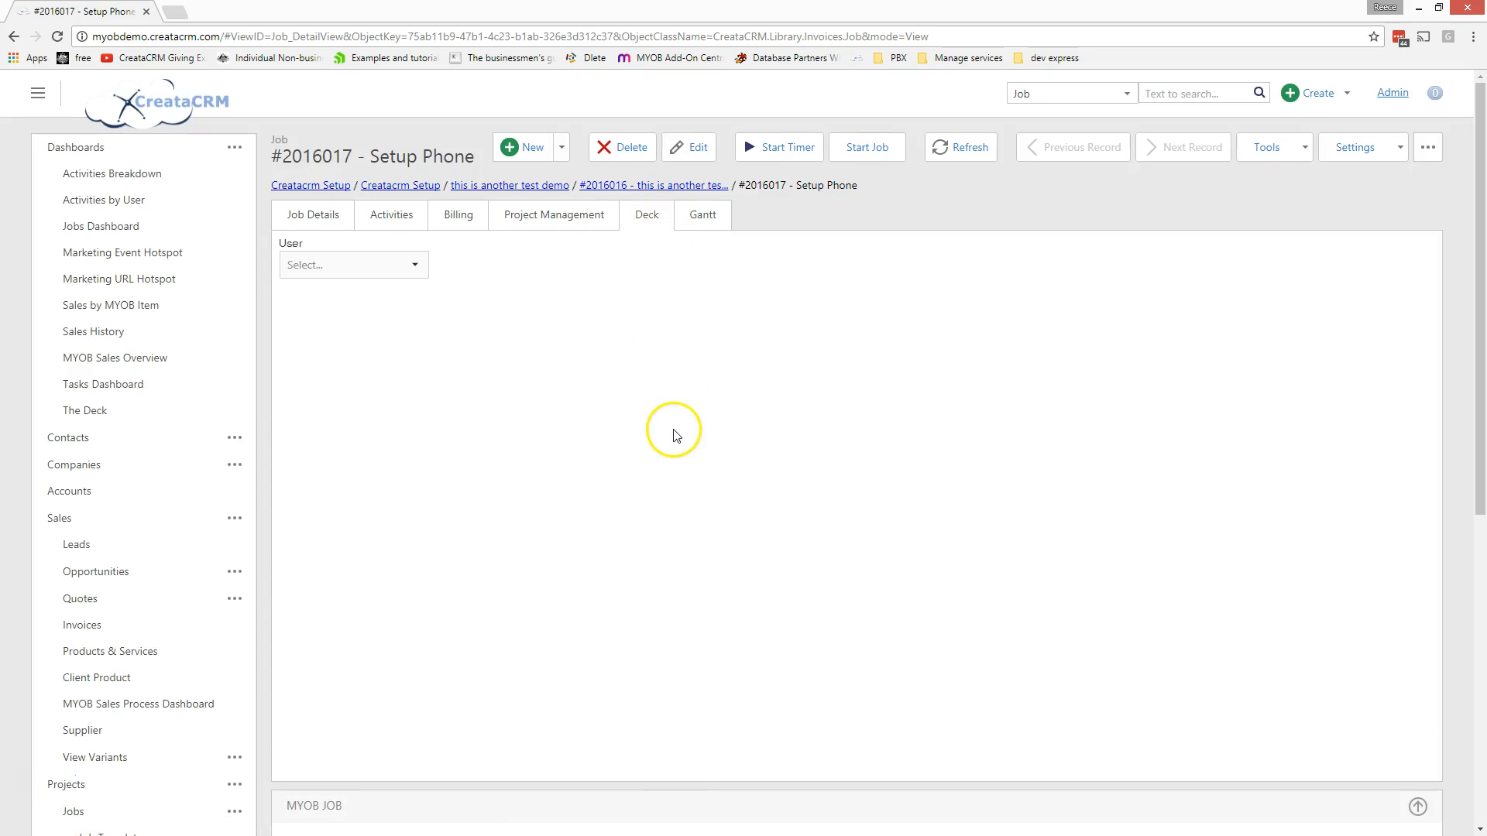
left_click(392, 265)
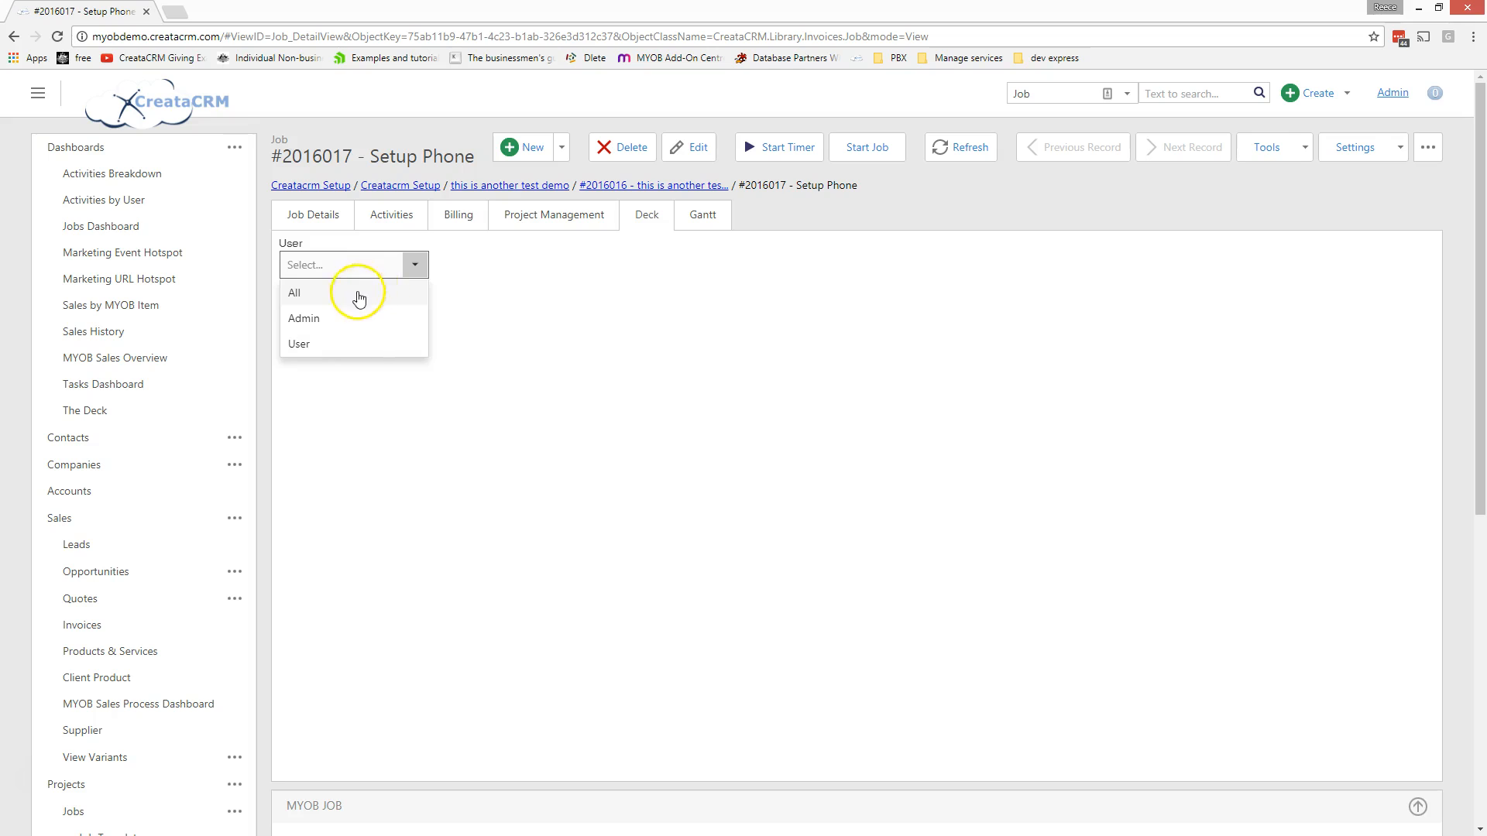
left_click(358, 292)
Reschedule the deck's tasks by moving Setup phone to Tomorrow and 1st Follow up to Friday.
left_click_drag(542, 392, 696, 404)
left_click_drag(542, 396, 939, 395)
left_click_drag(527, 399, 563, 391)
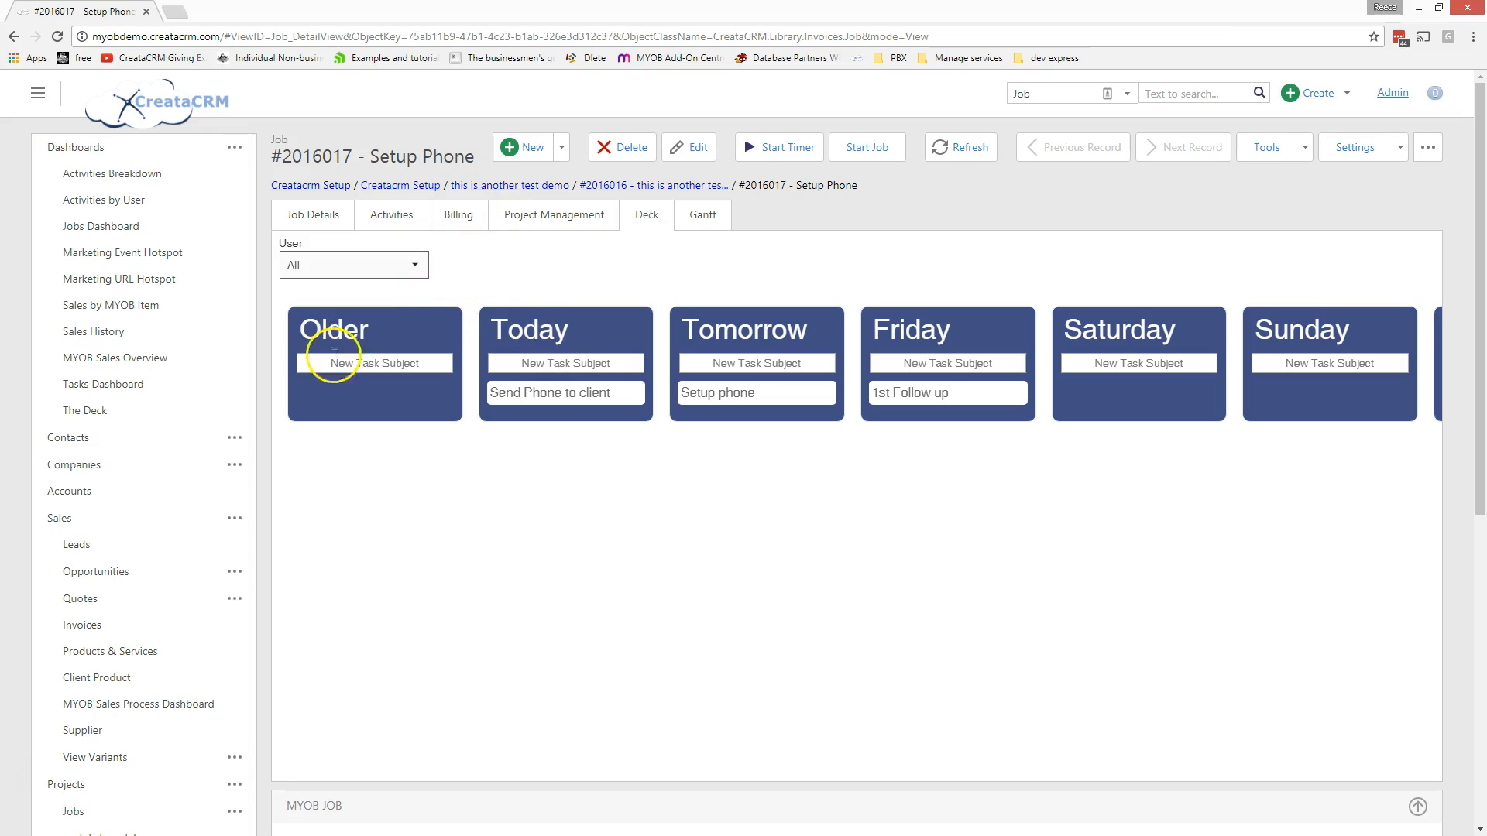
Return to the Setup Phone job's details and start the timer on its Setup phone task.
left_click(312, 215)
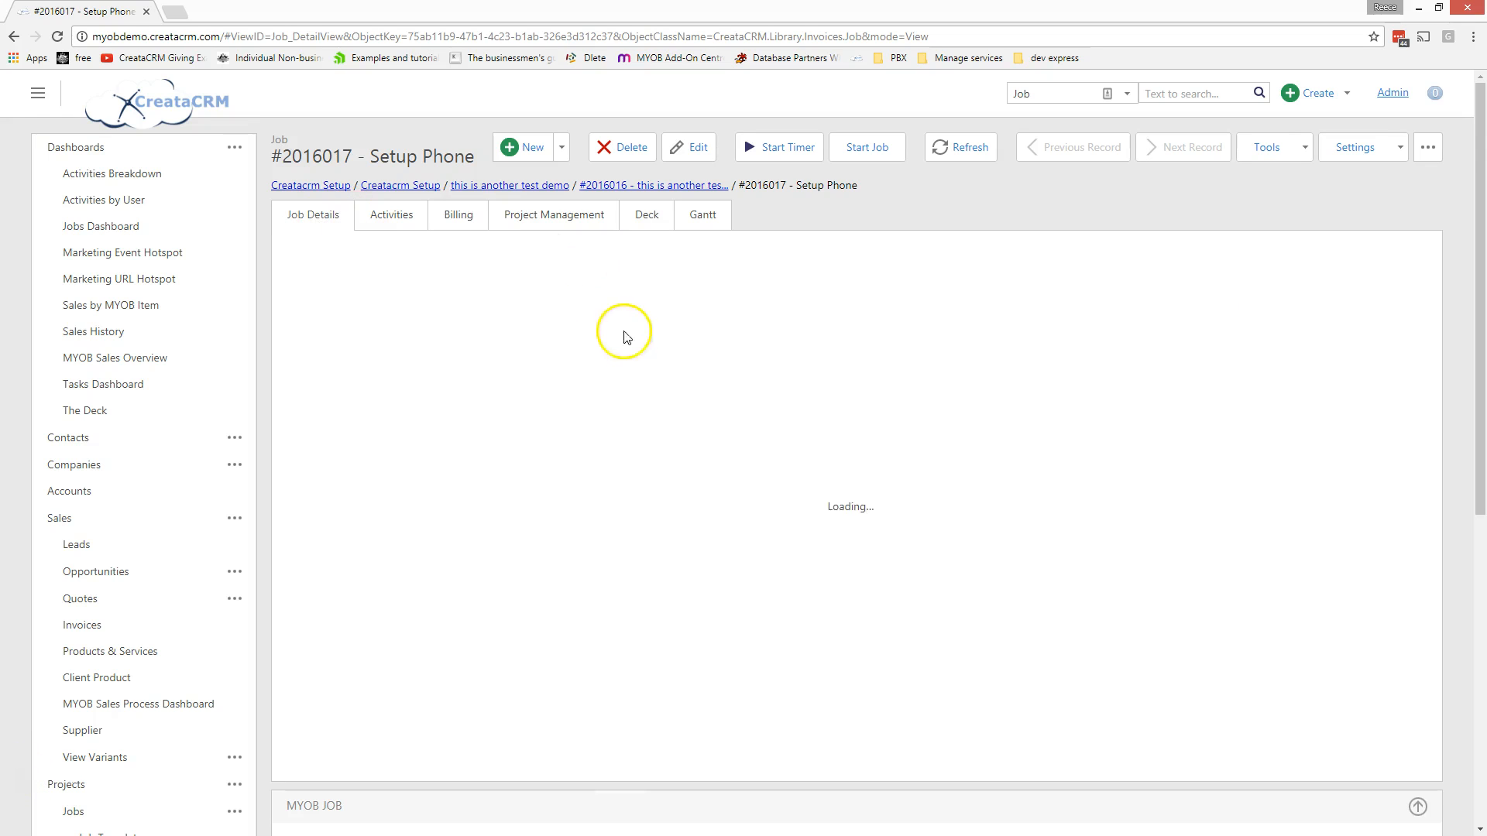
scroll(586, 486, "down", 1)
scroll(586, 487, "down", 2)
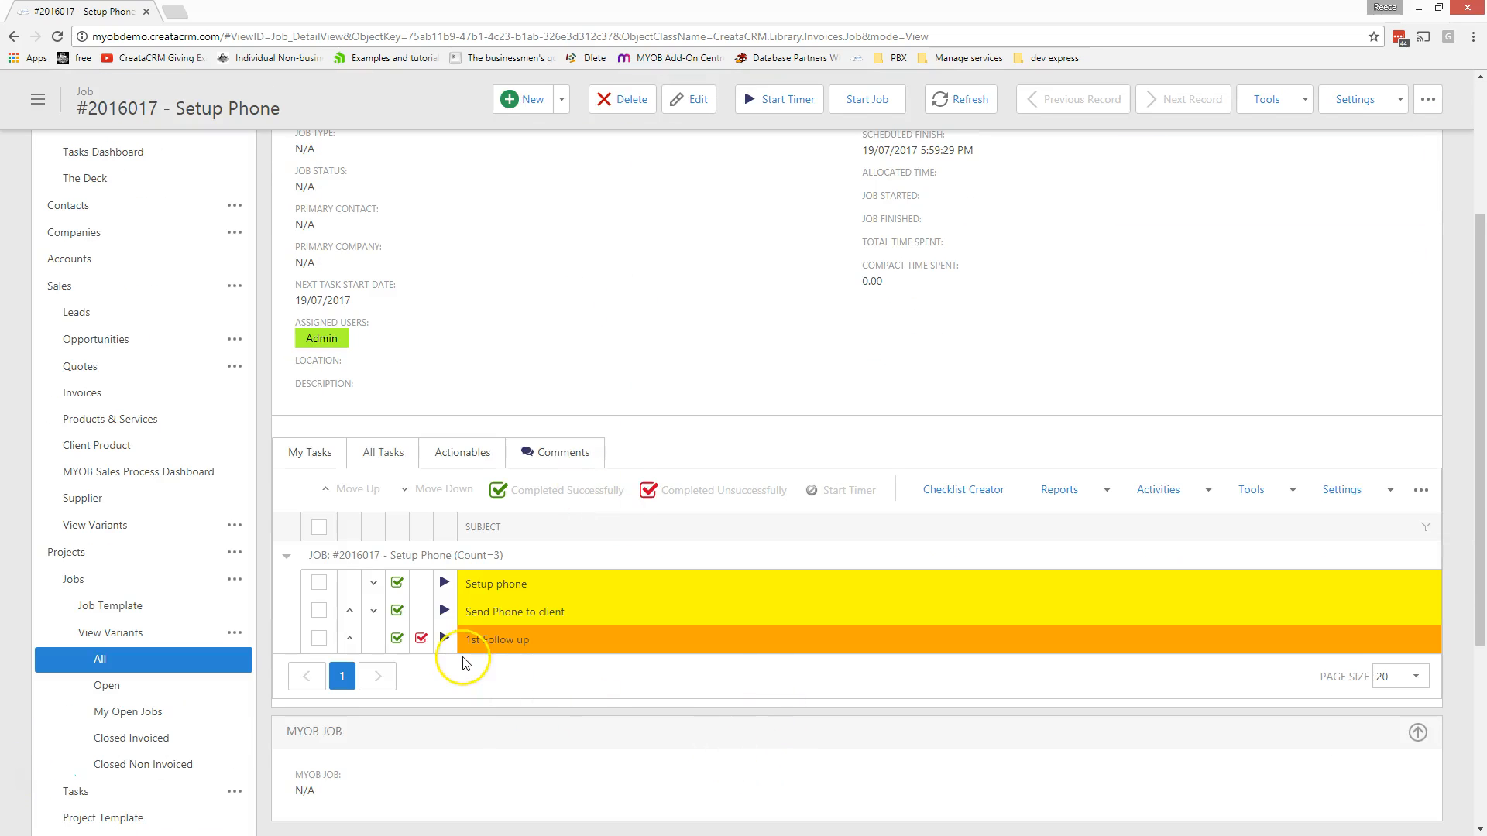
scroll(465, 680, "up", 3)
scroll(464, 680, "down", 2)
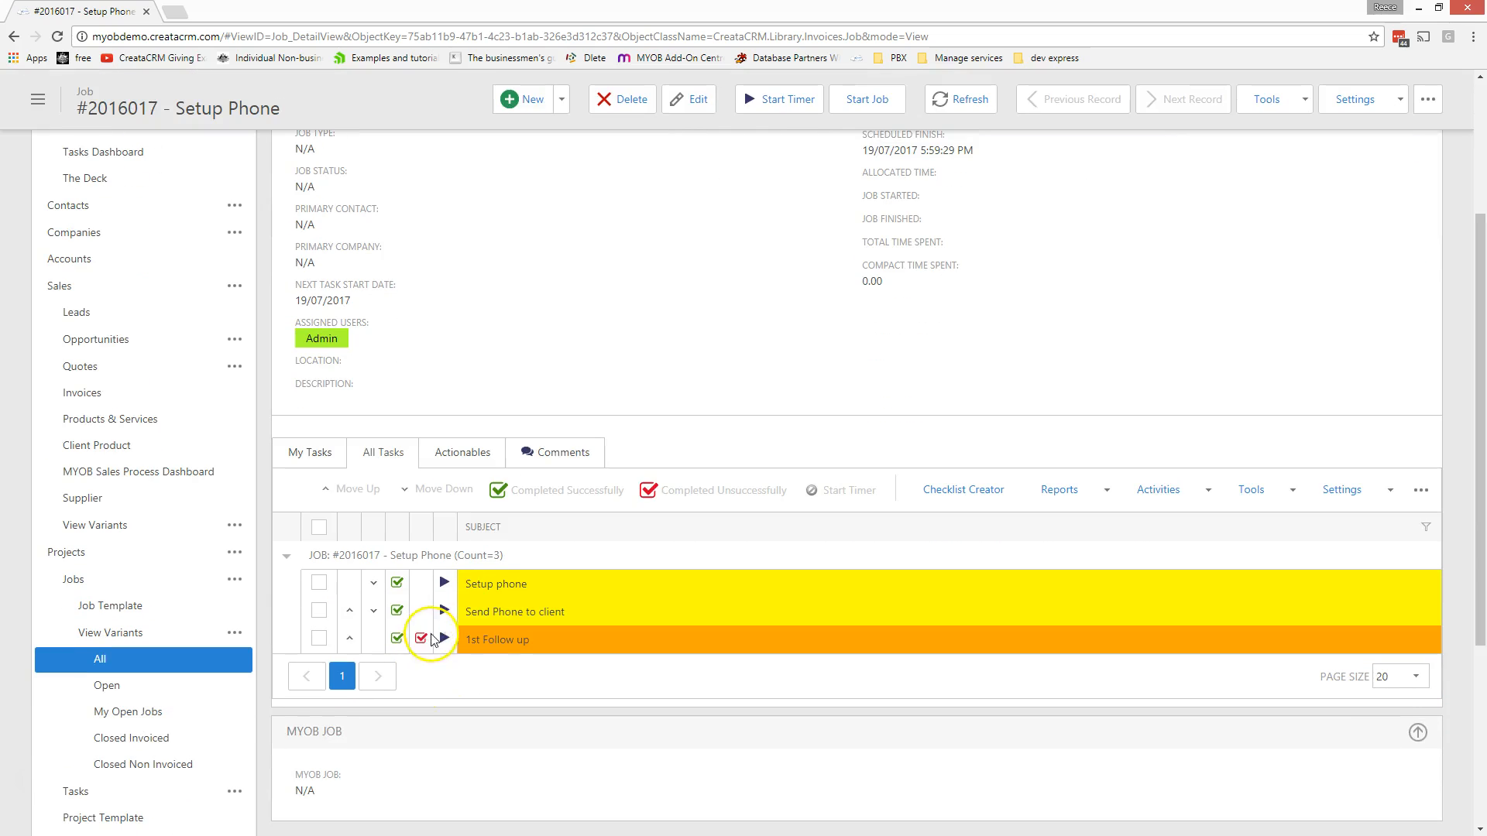
left_click(444, 584)
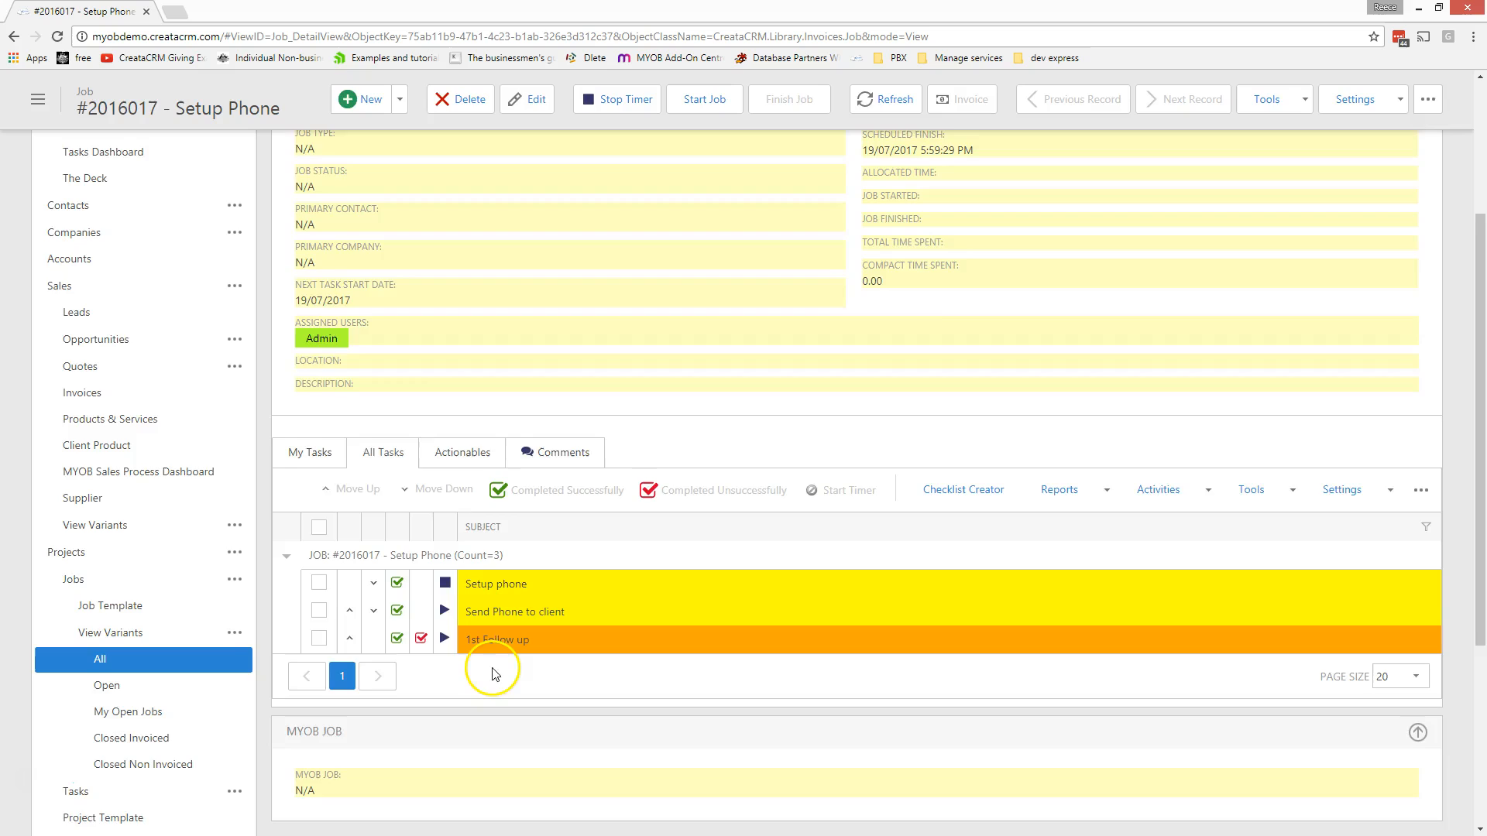
Stop the Setup phone task's timer and save the logged activity with the activity type Meeting.
scroll(485, 558, "down", 2)
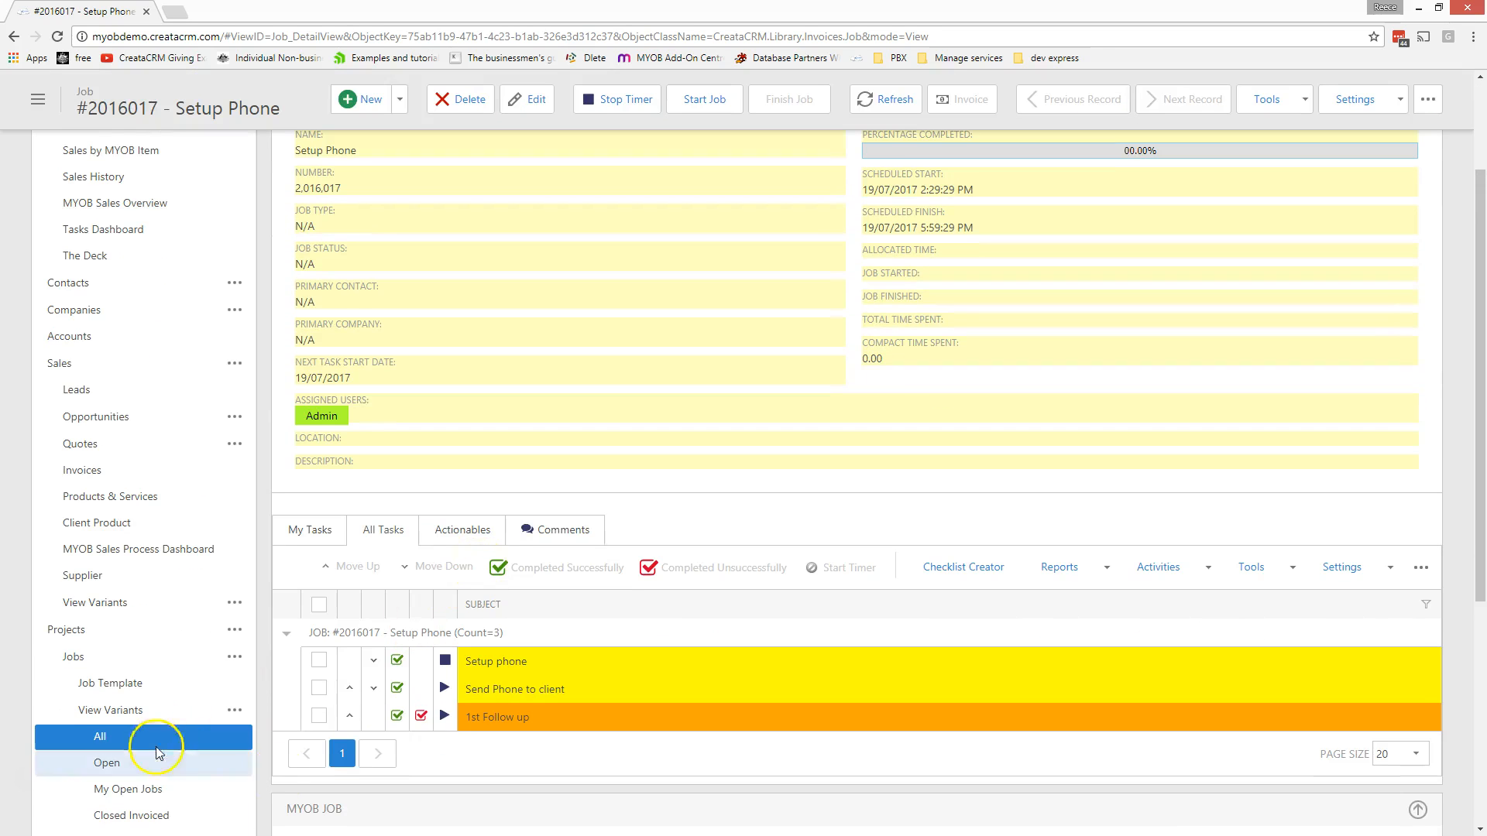
scroll(441, 734, "up", 2)
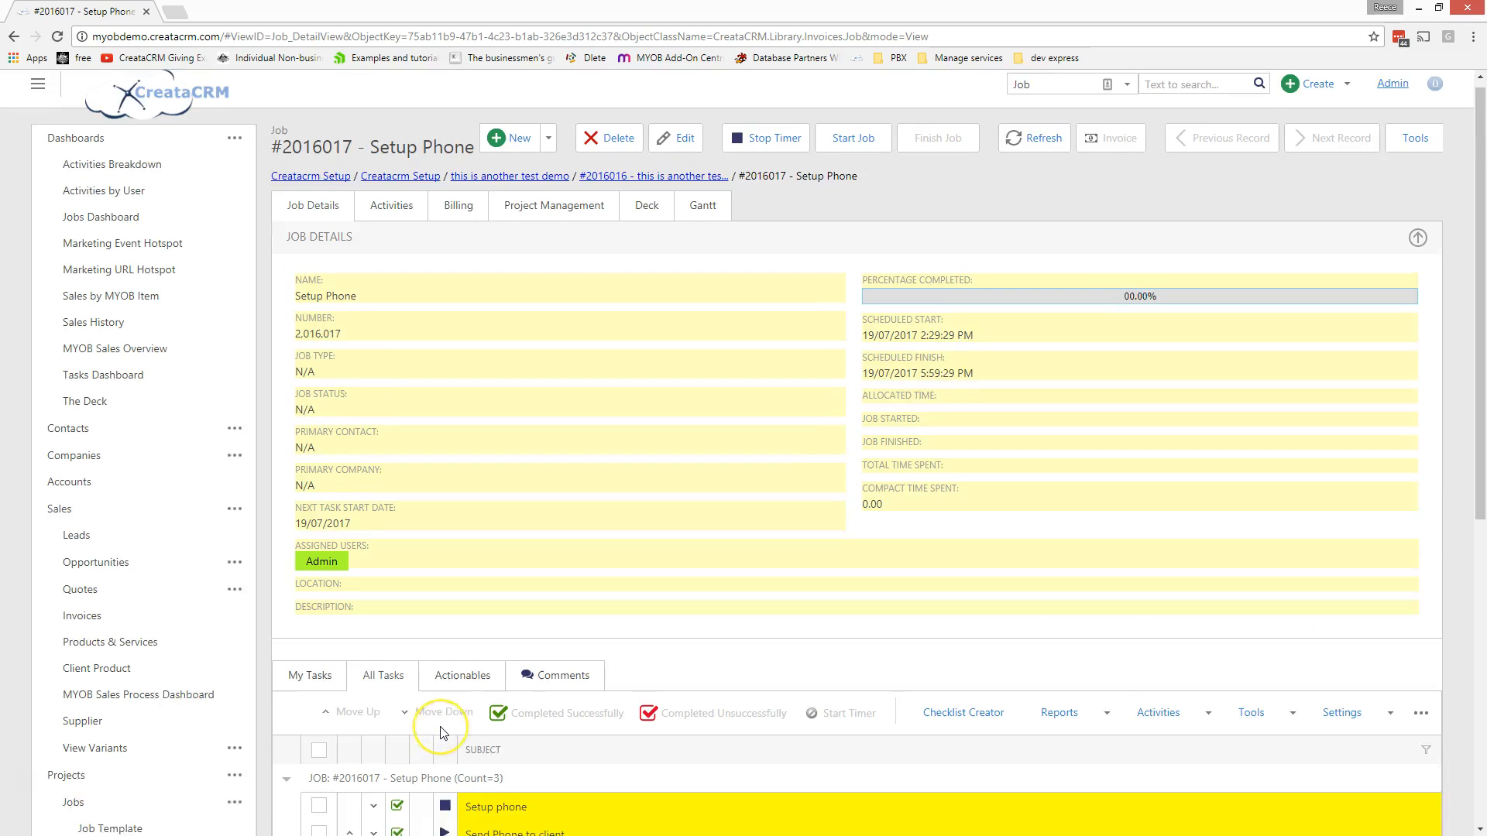
scroll(442, 734, "down", 2)
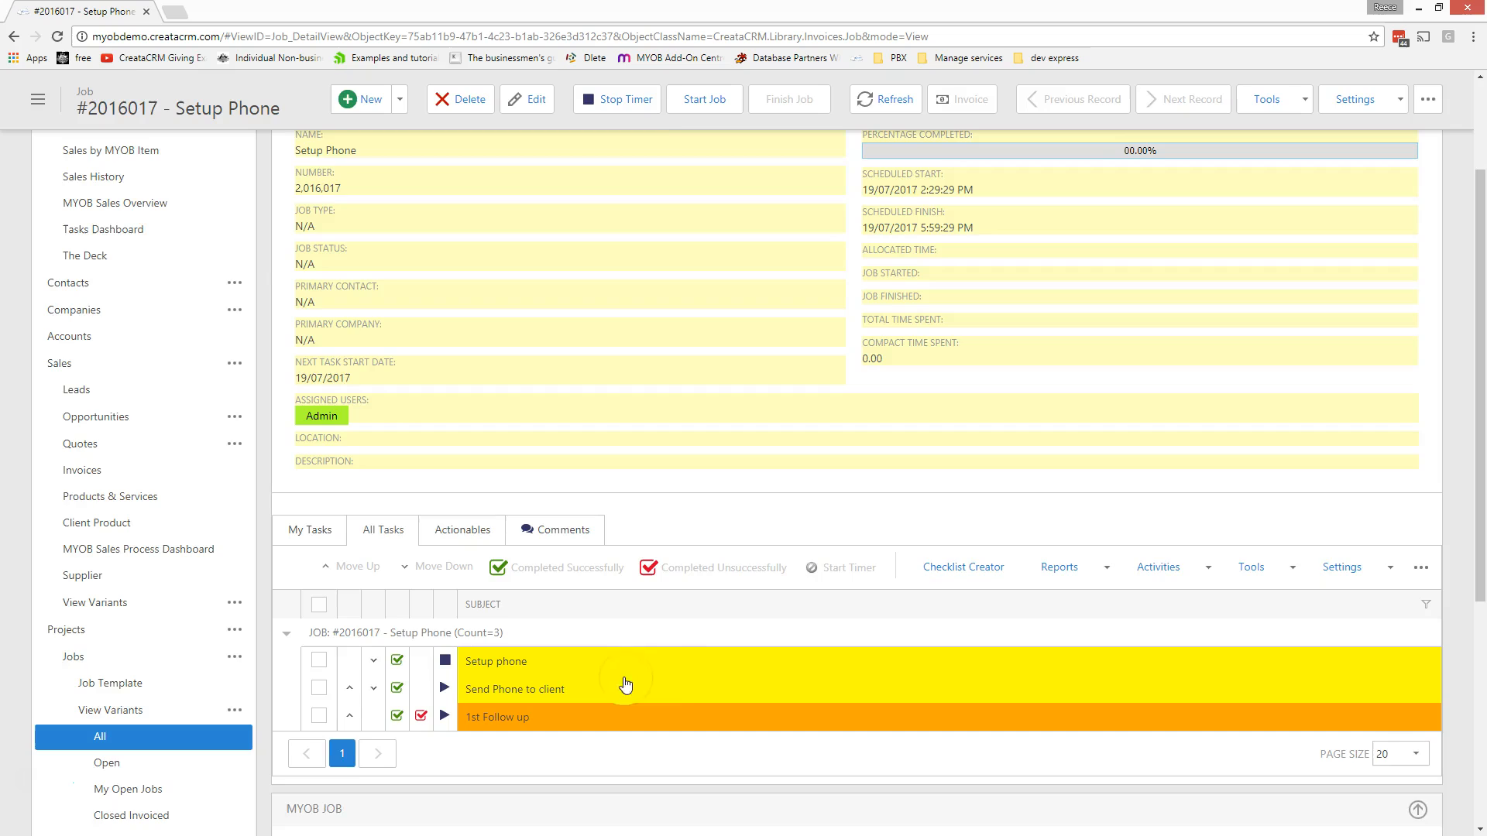
scroll(674, 592, "up", 2)
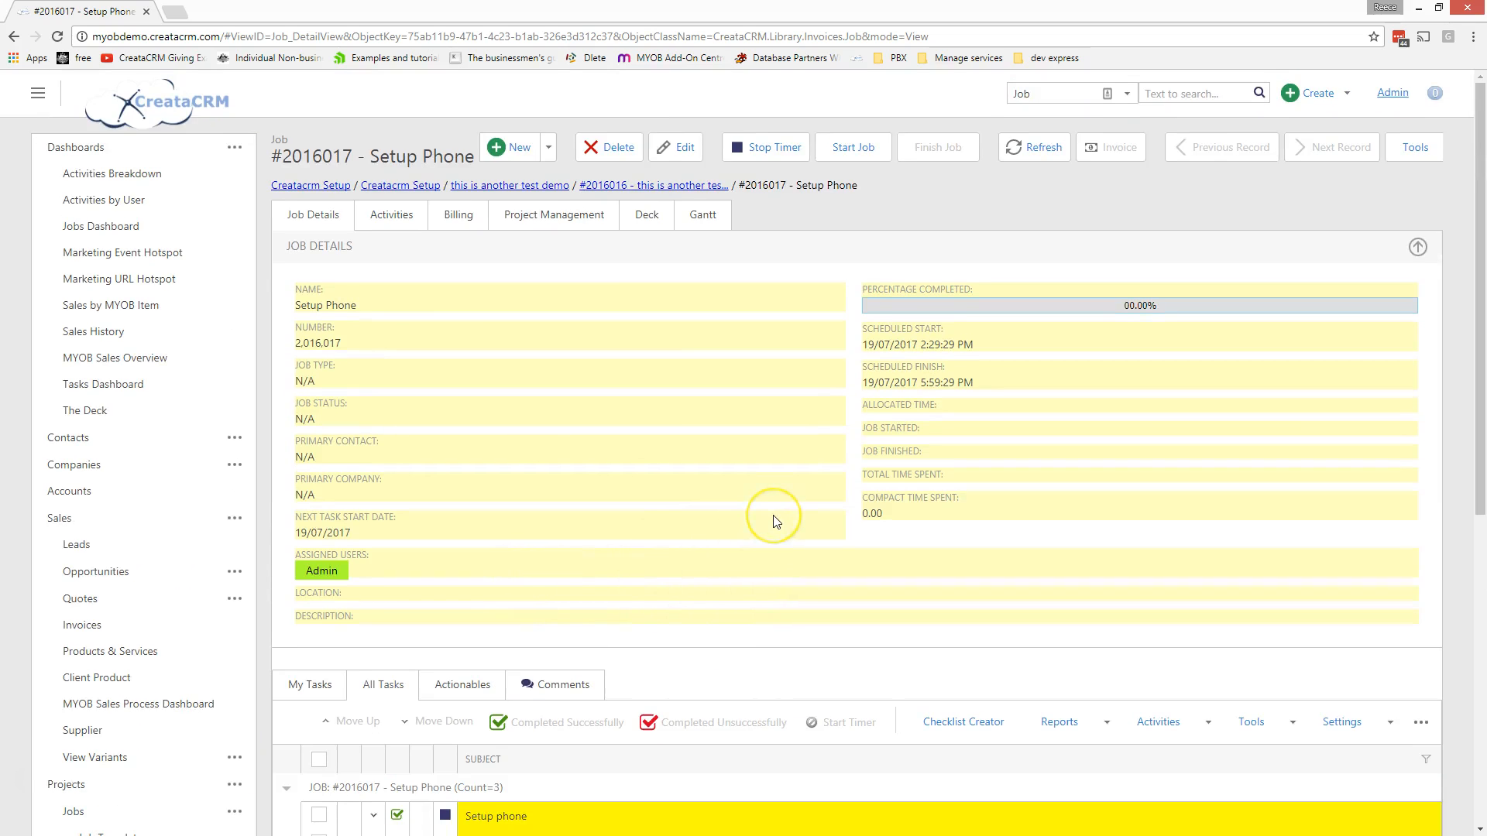
scroll(776, 521, "down", 2)
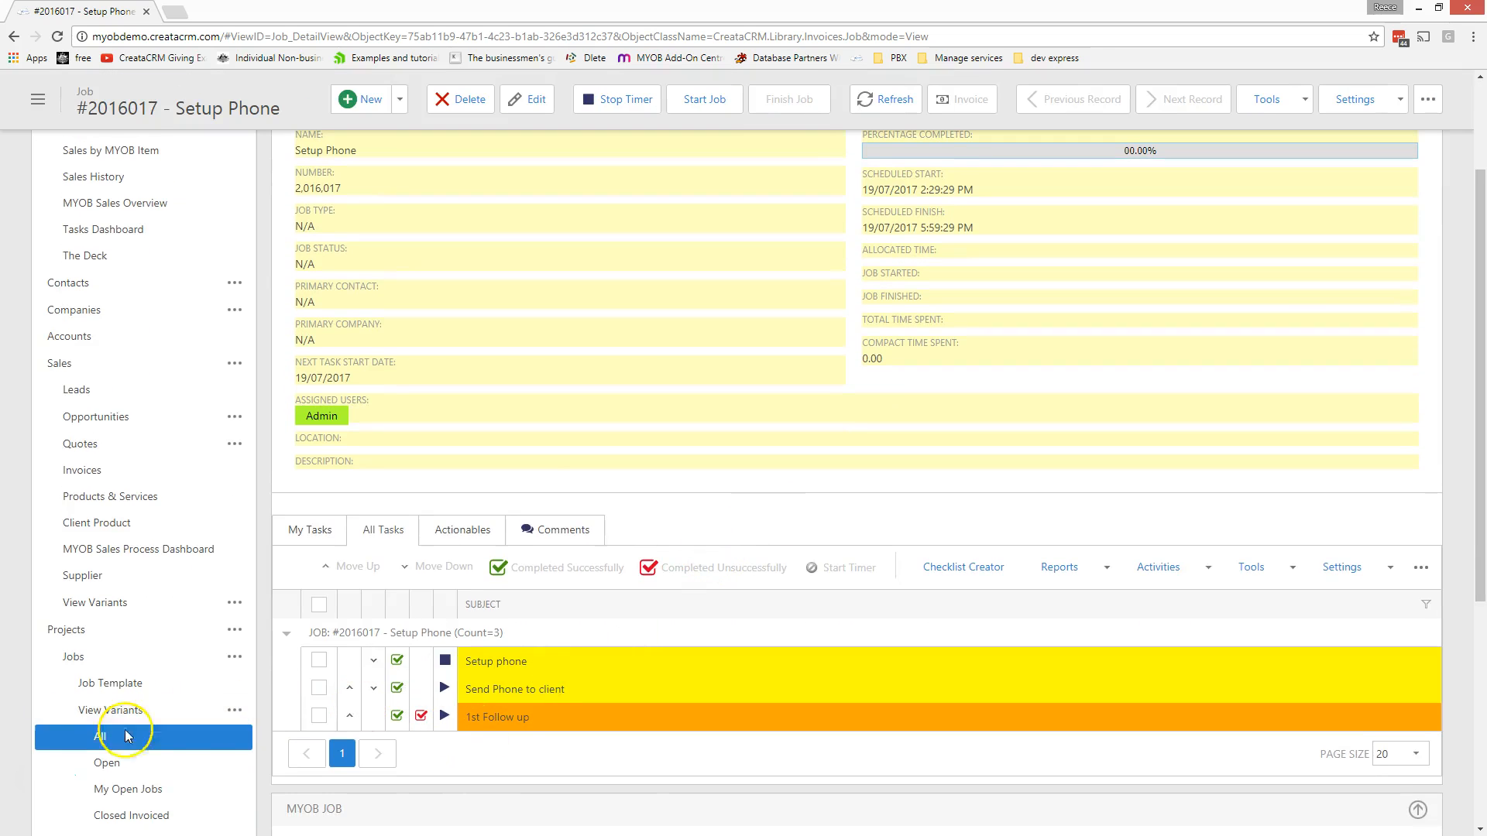
scroll(28, 789, "down", 1)
scroll(426, 565, "up", 1)
left_click(444, 663)
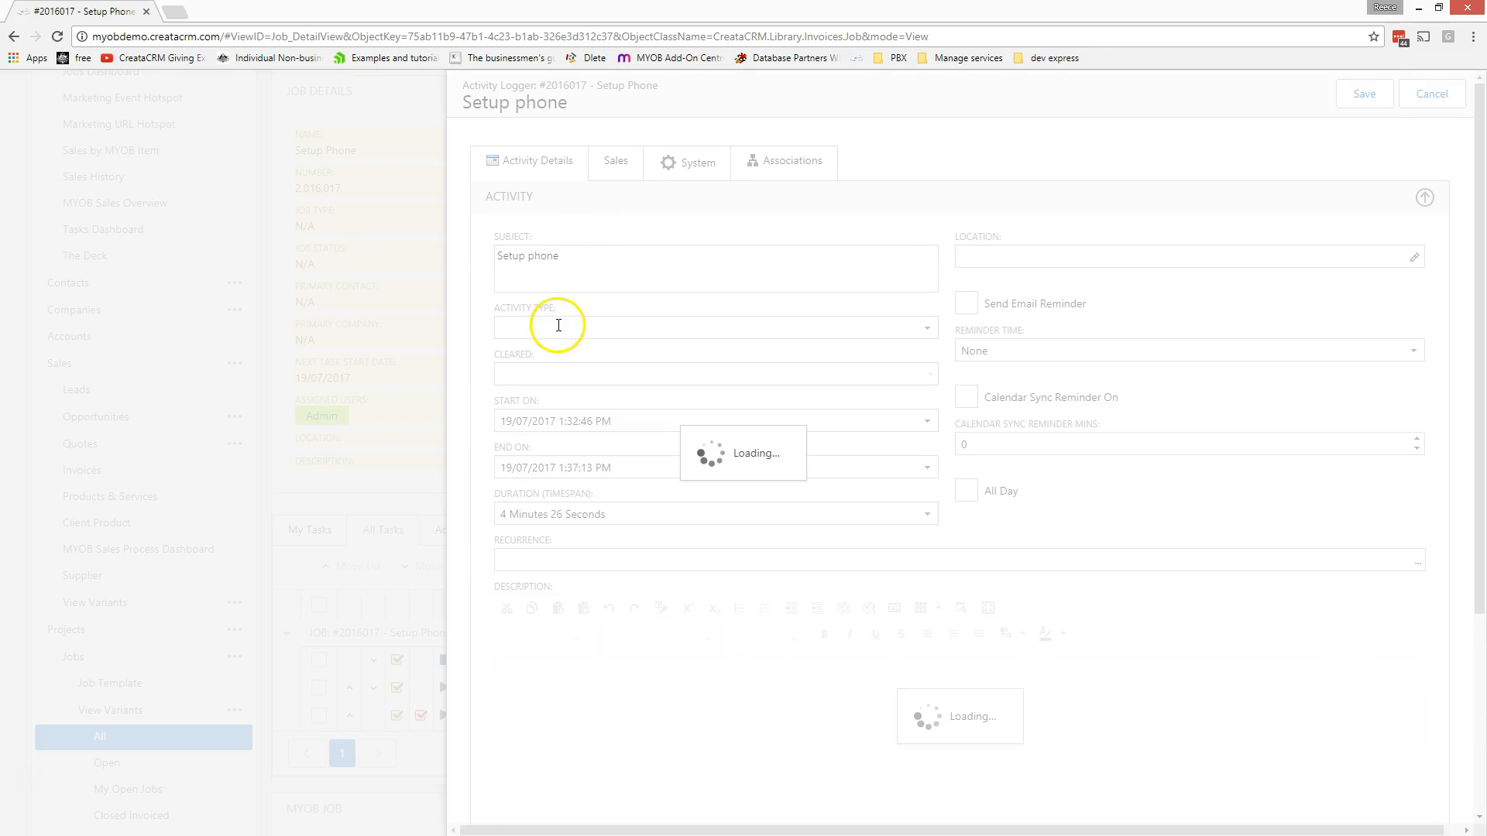
left_click(557, 326)
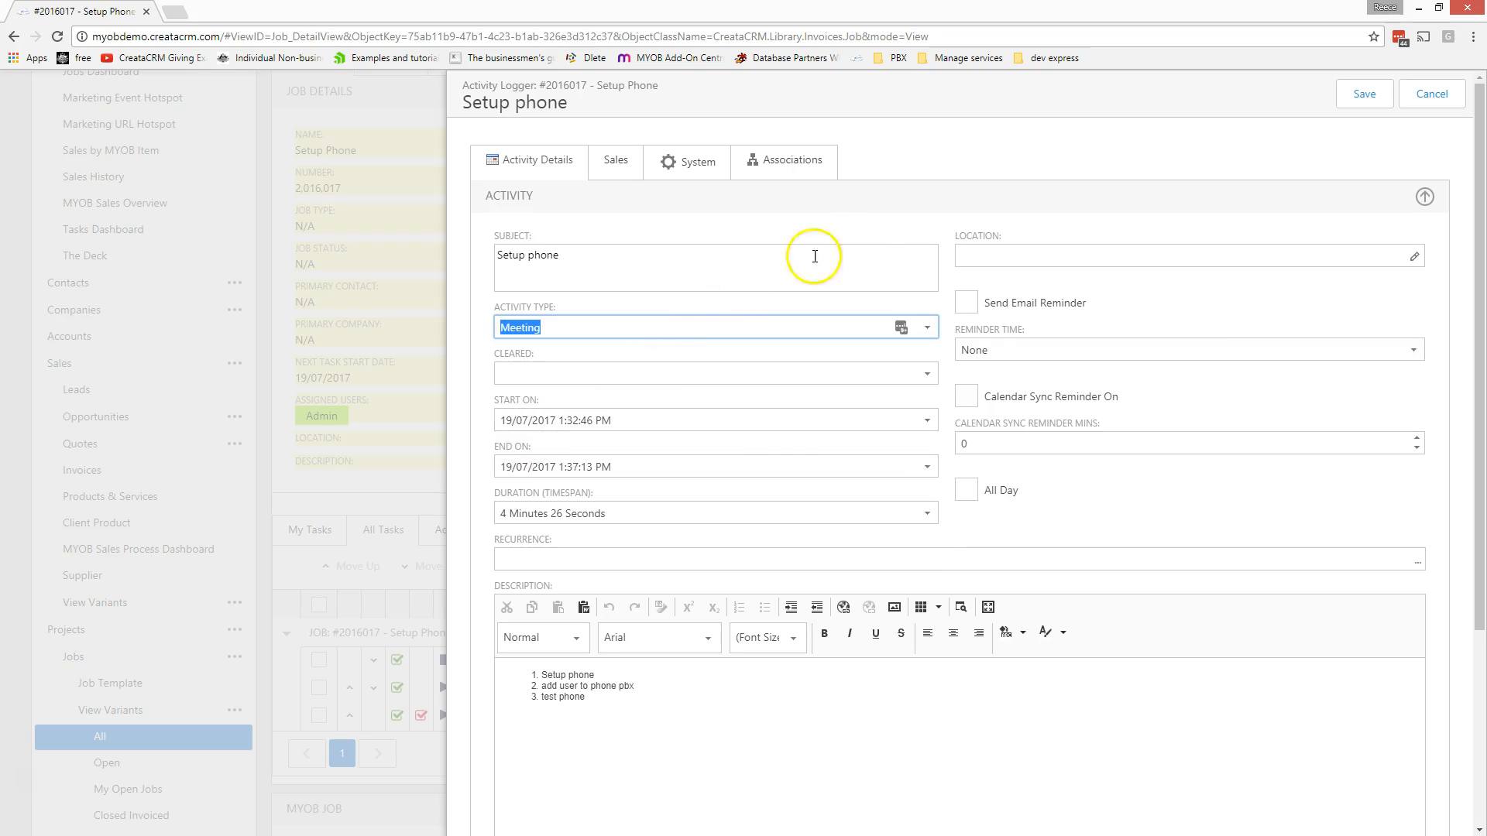
left_click_drag(586, 697, 514, 681)
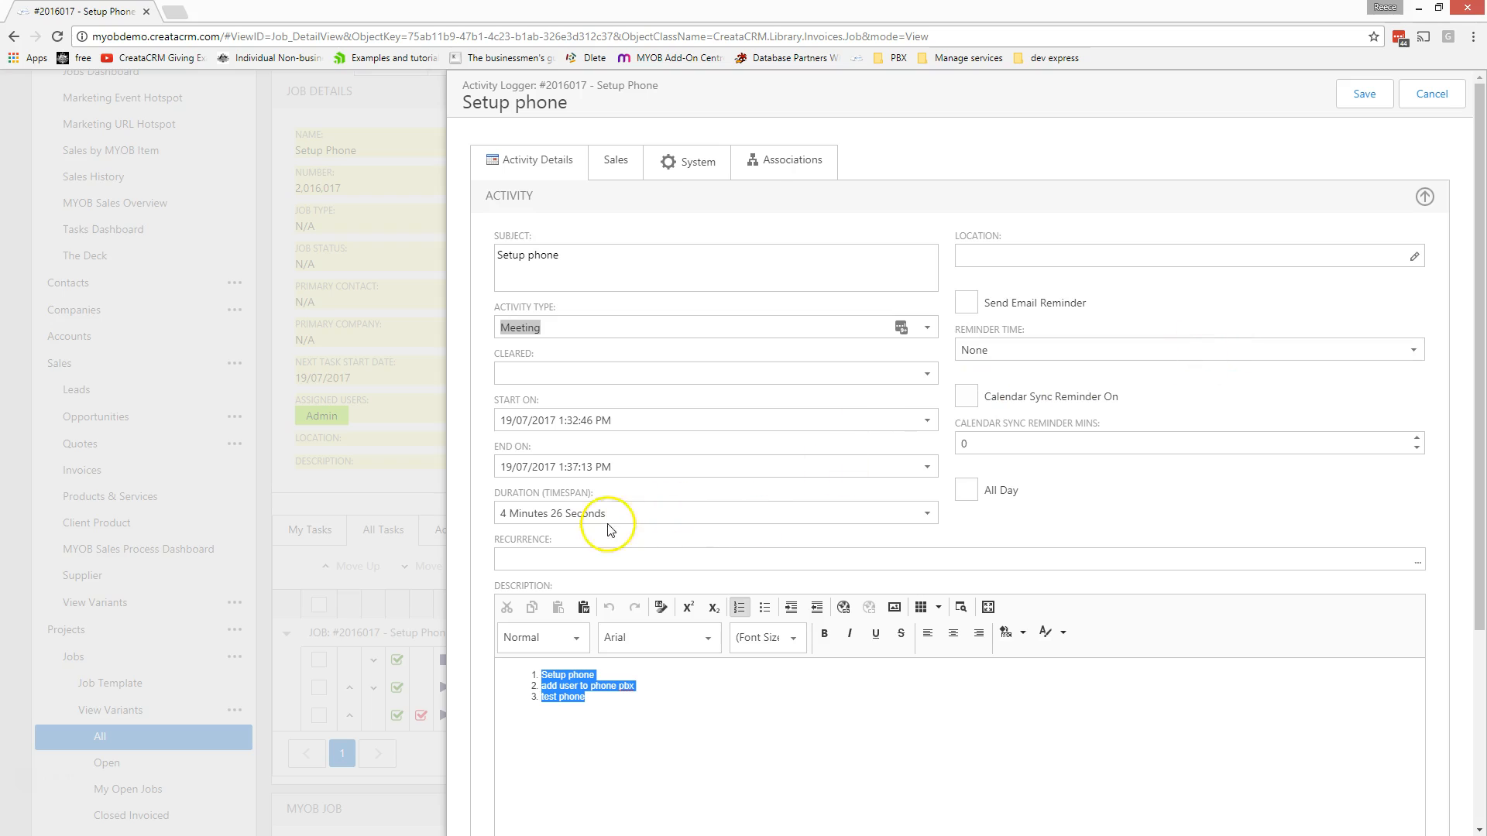
left_click(1365, 103)
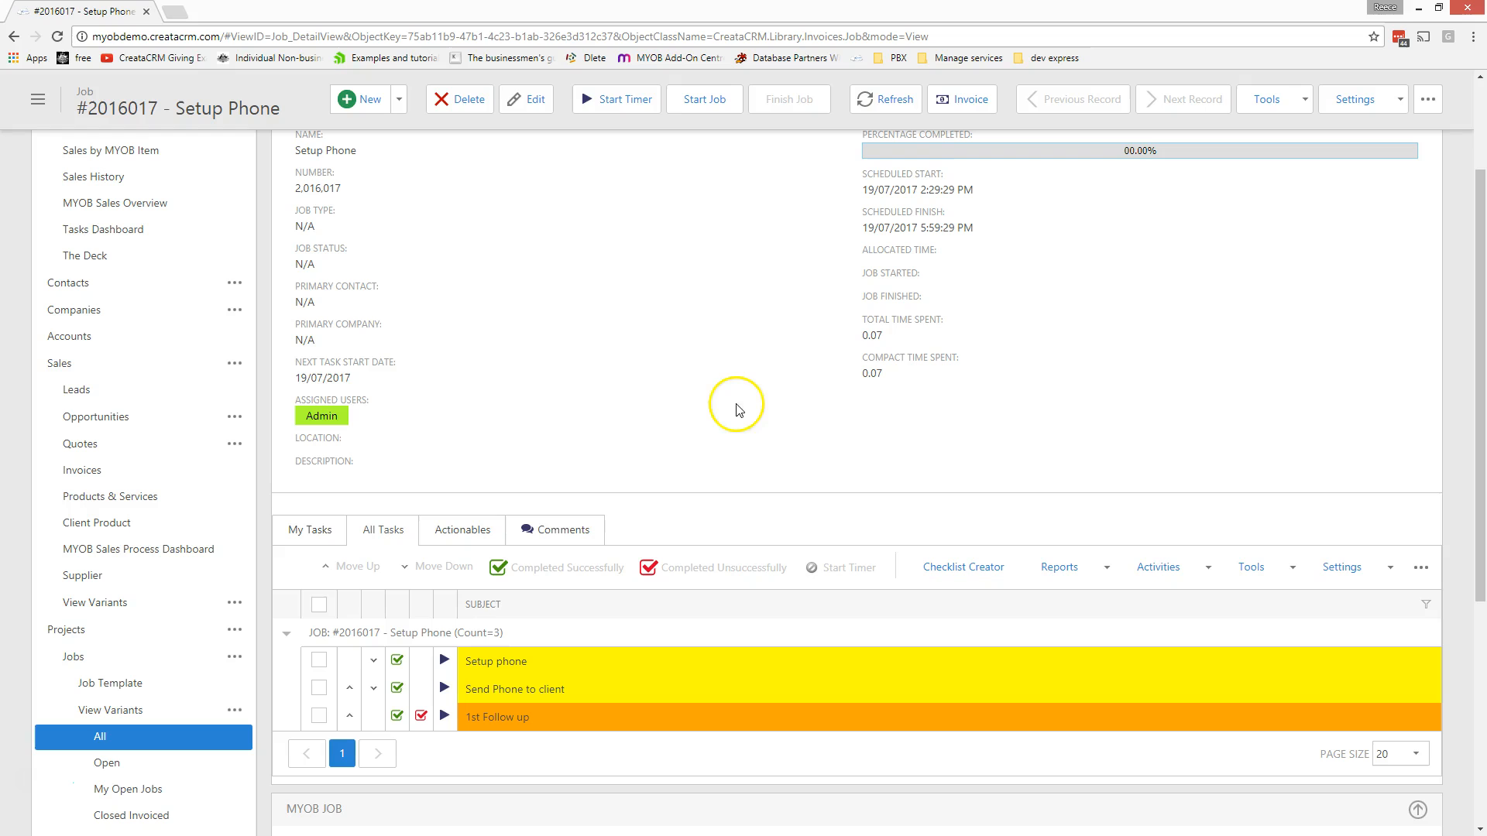
Mark the Setup phone and Send Phone to client tasks as completed successfully.
left_click(396, 662)
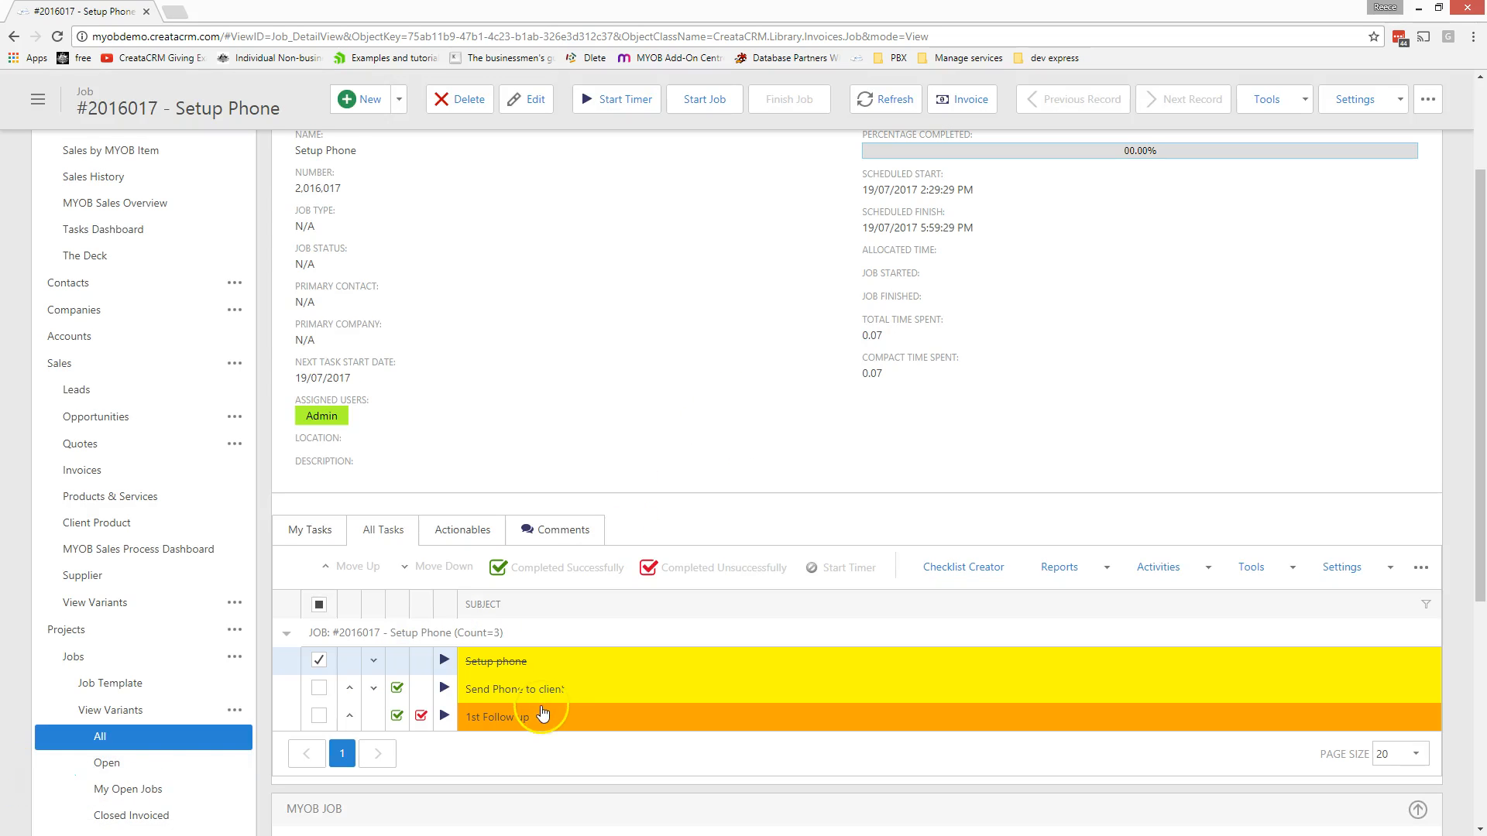
scroll(493, 605, "down", 1)
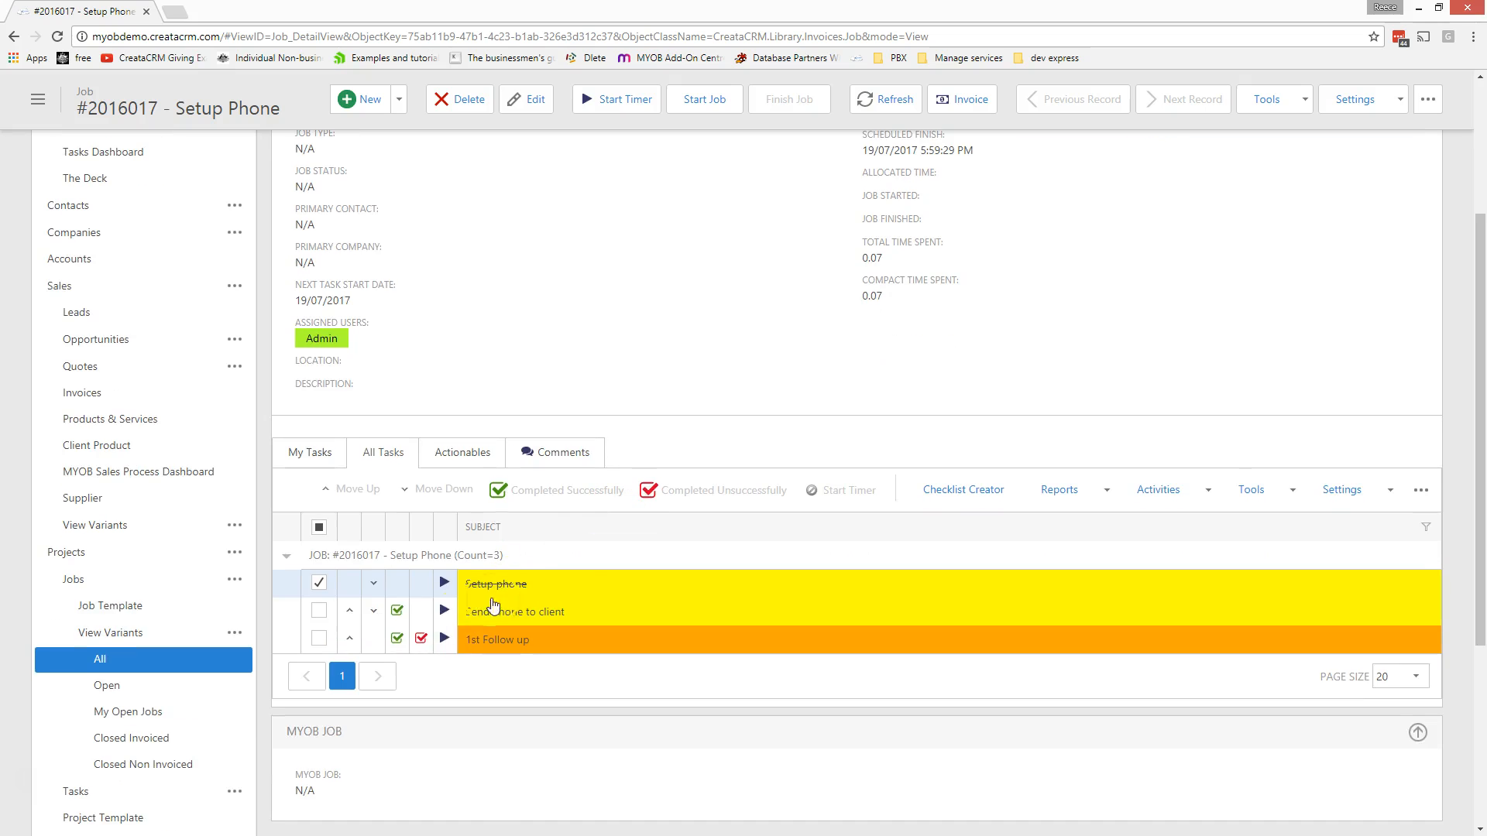
left_click(397, 612)
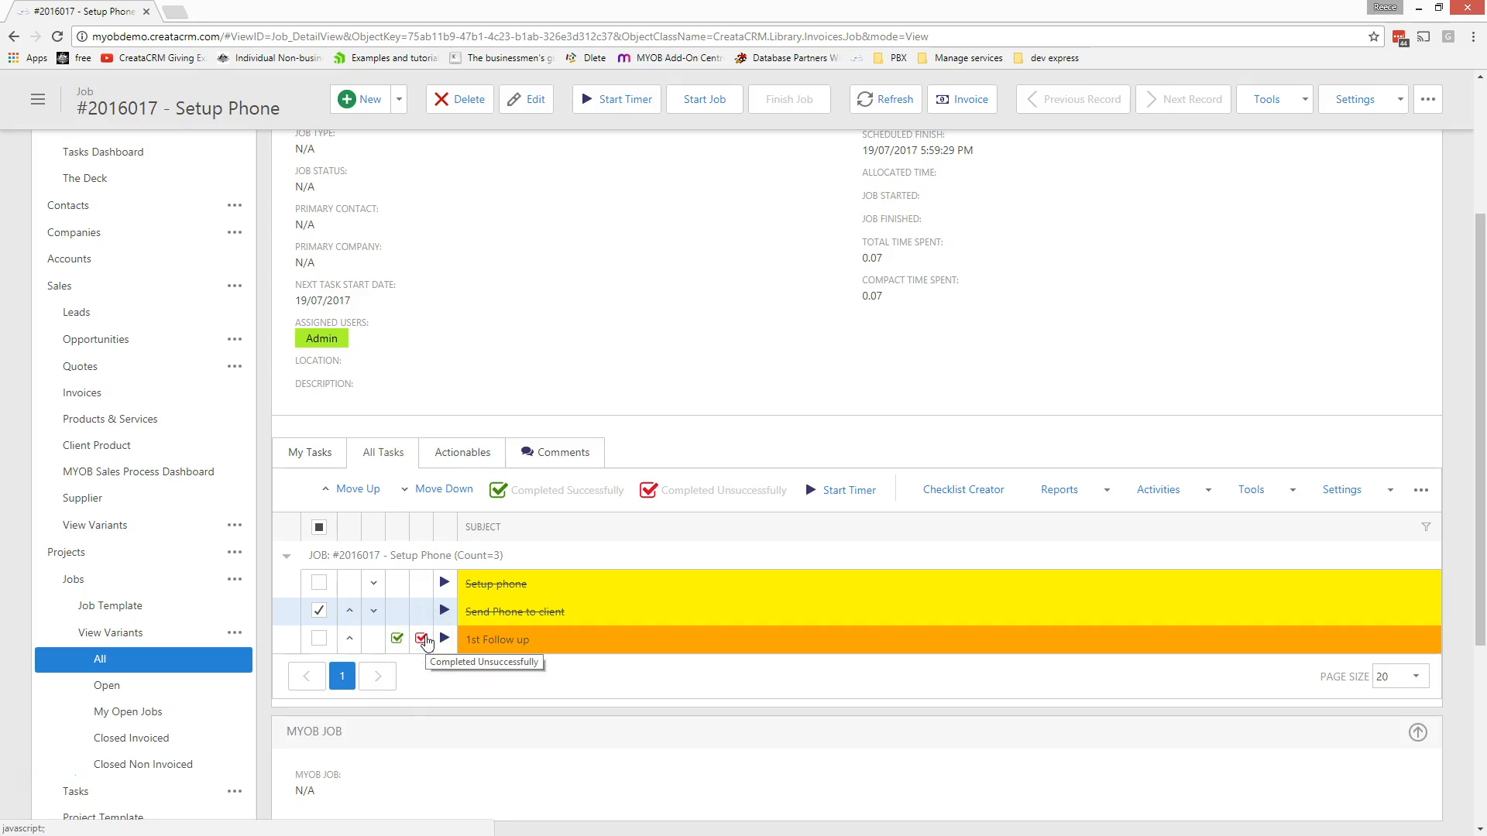
Mark 1st Follow up as completed unsuccessfully, close the 2nd Follow up task and refresh the job.
left_click(422, 639)
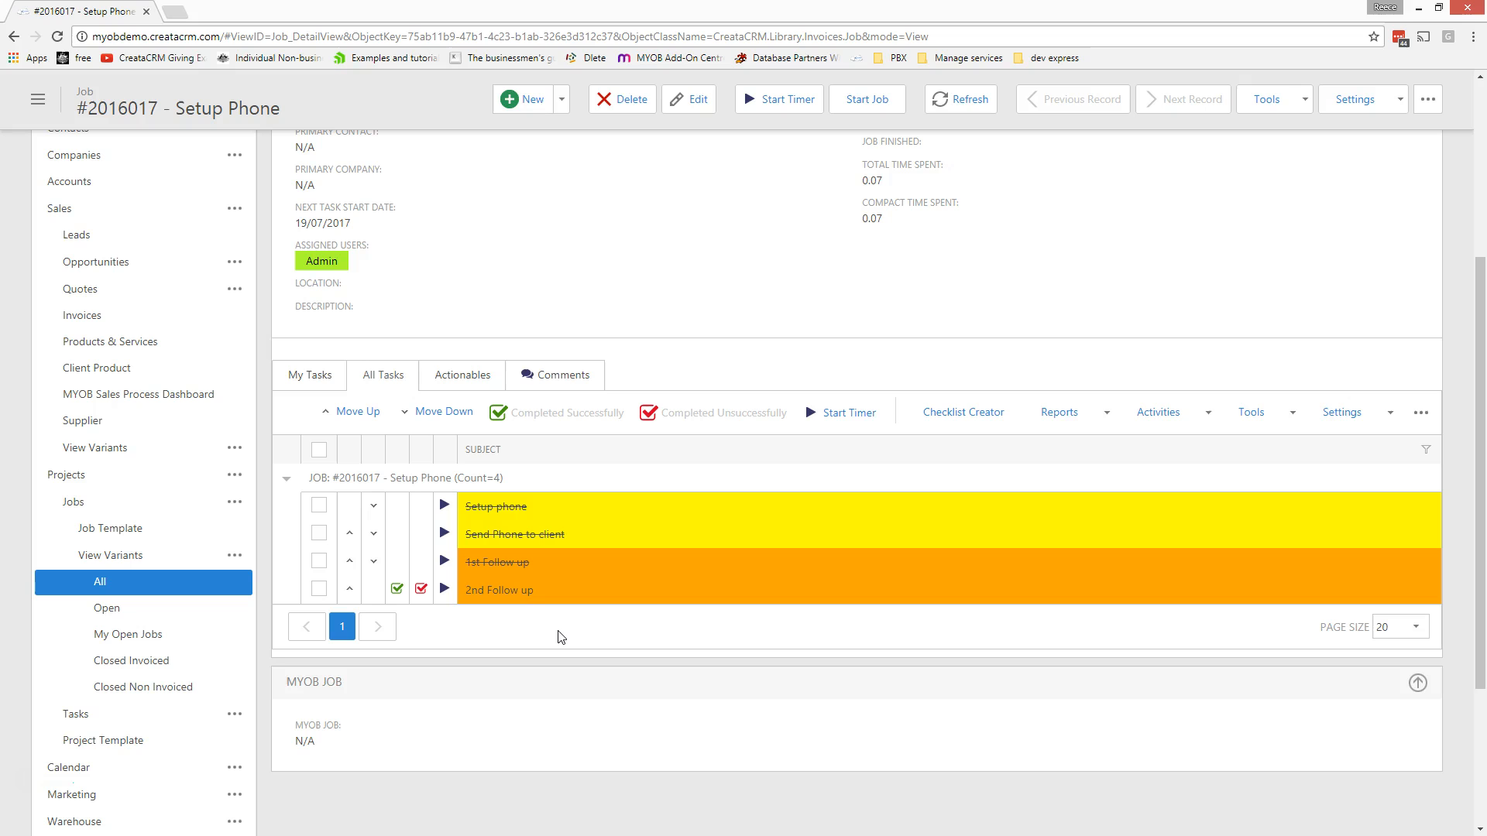
left_click(397, 588)
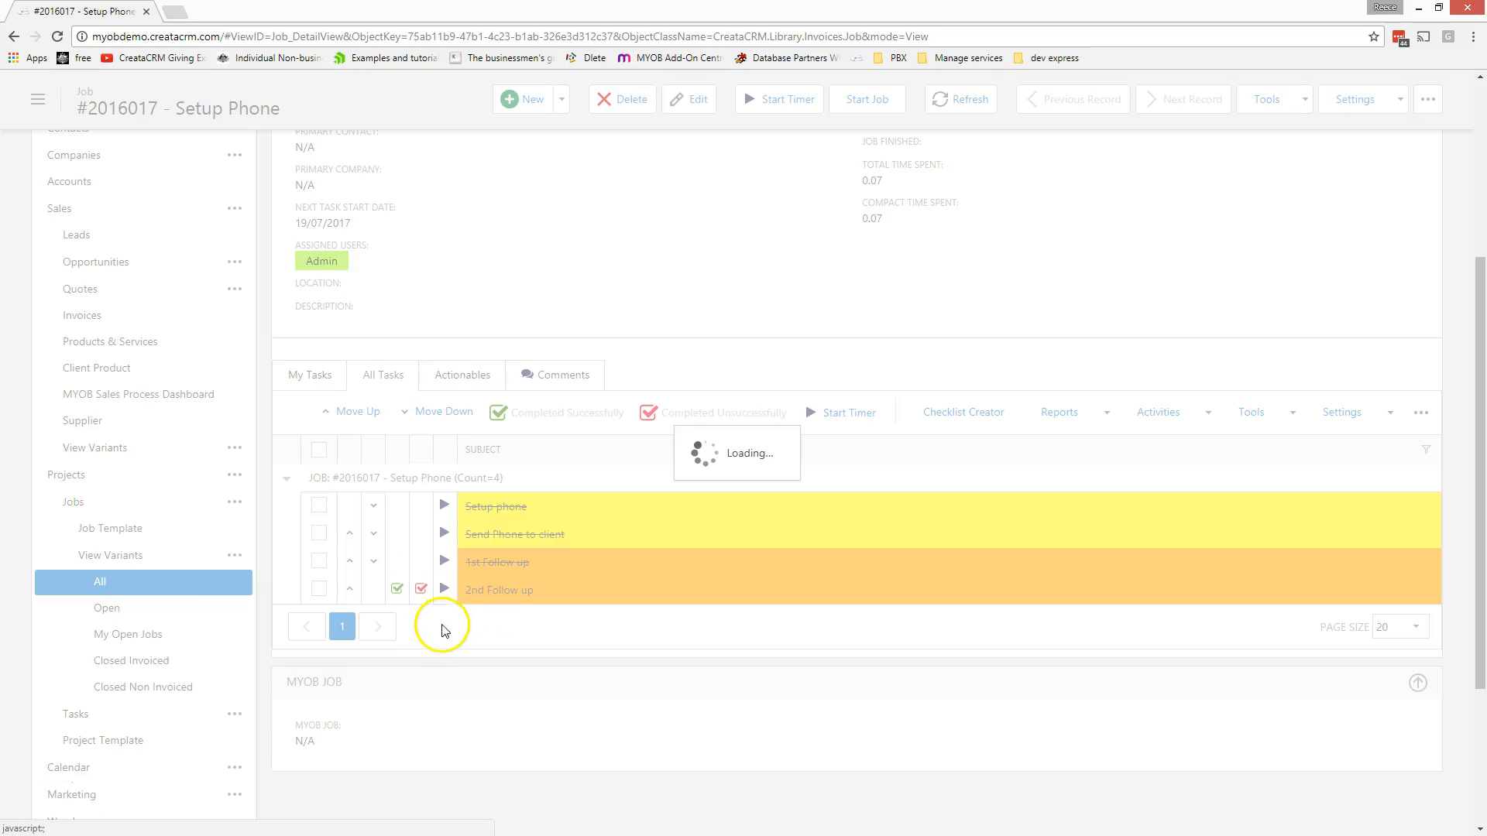
scroll(782, 260, "up", 4)
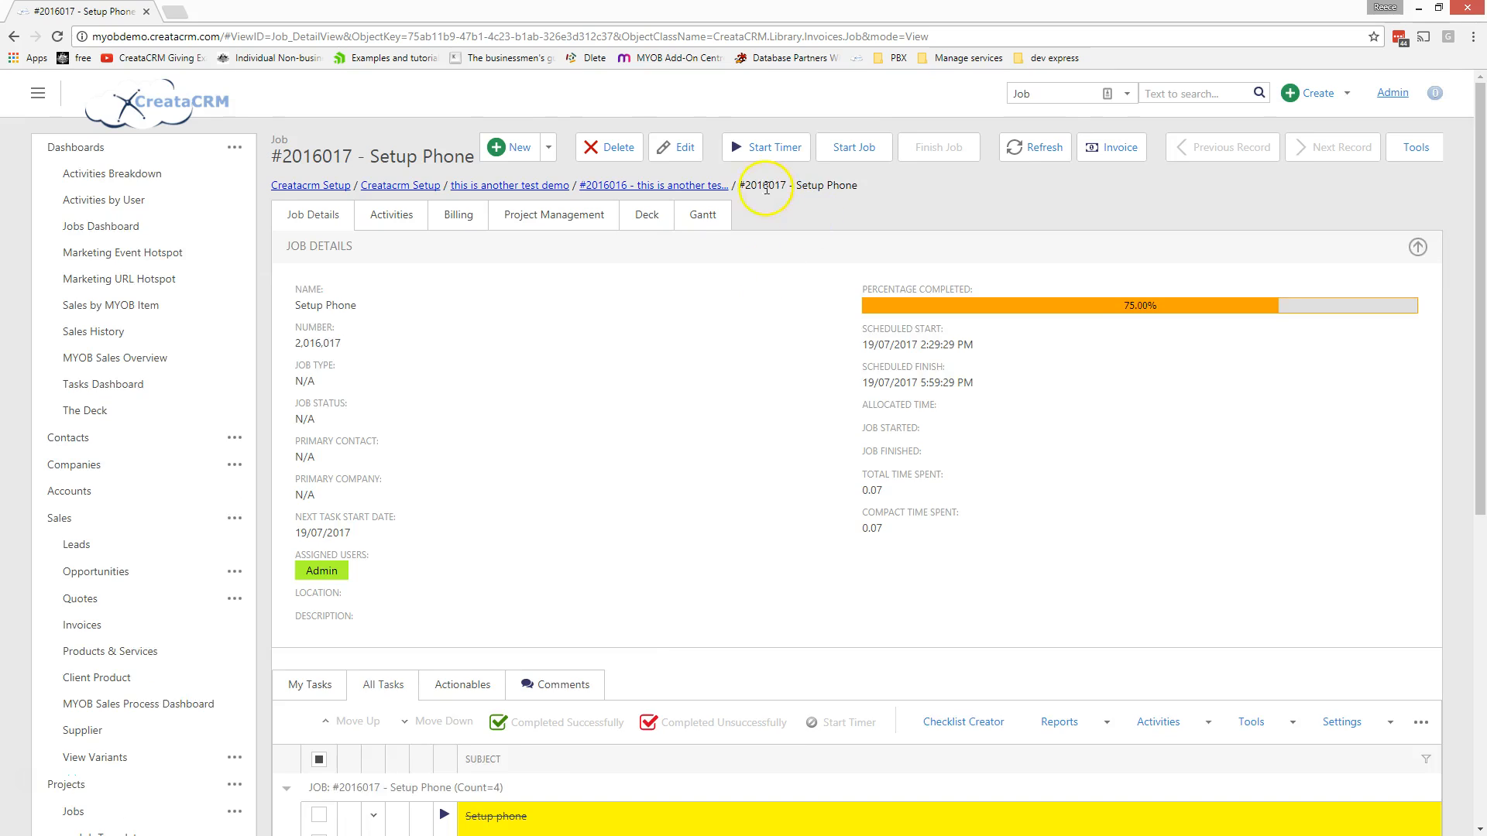
left_click(1034, 147)
Mark the Final Follow up task as completed unsuccessfully and refresh the job.
scroll(434, 436, "down", 6)
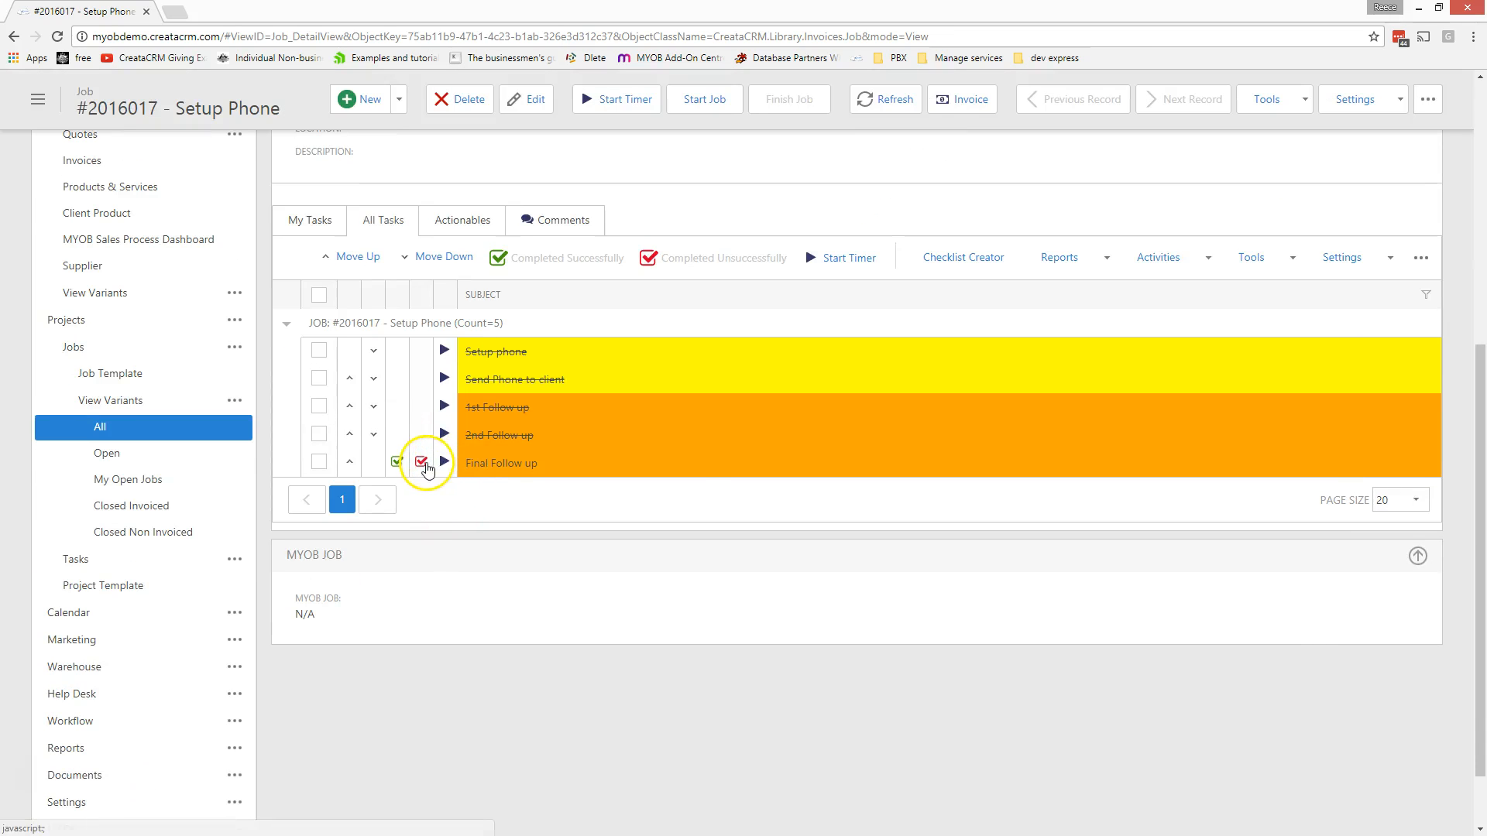
left_click(422, 462)
scroll(589, 441, "up", 6)
left_click(1042, 150)
scroll(644, 431, "down", 6)
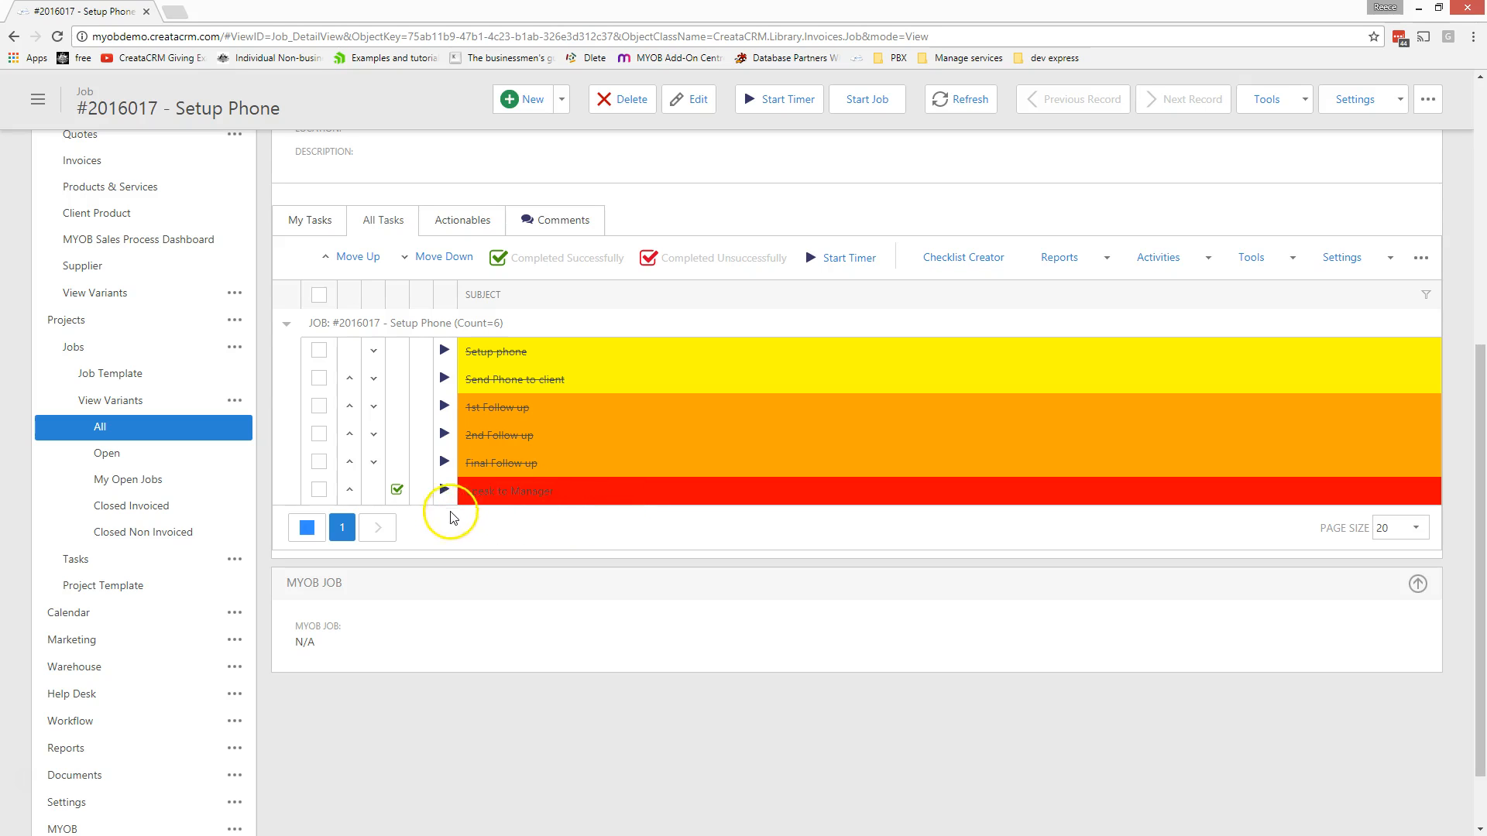
Mark the last task, highlighted in red, as completed successfully and refresh the job.
scroll(764, 323, "up", 2)
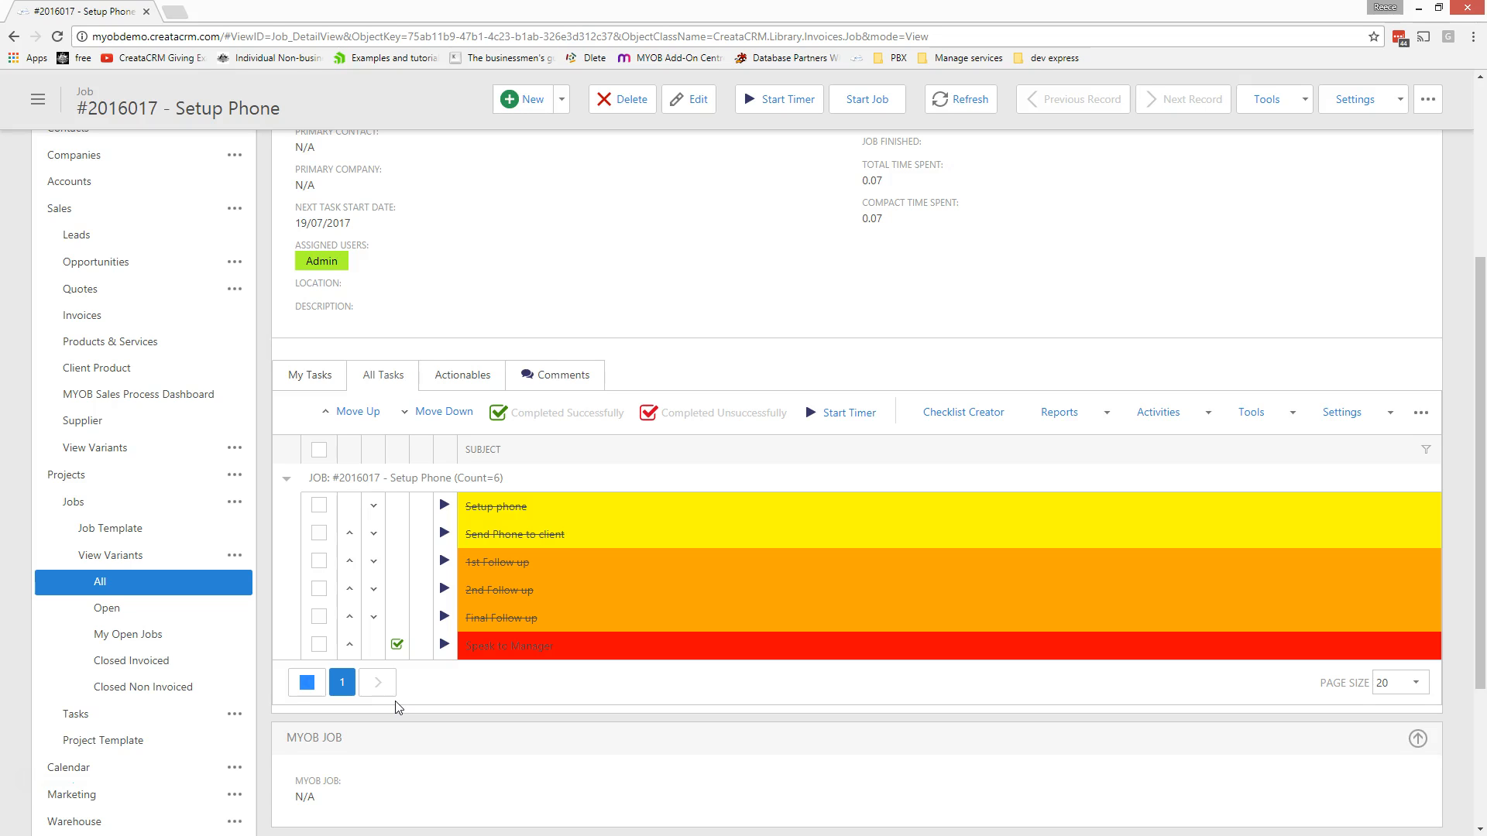
left_click(393, 642)
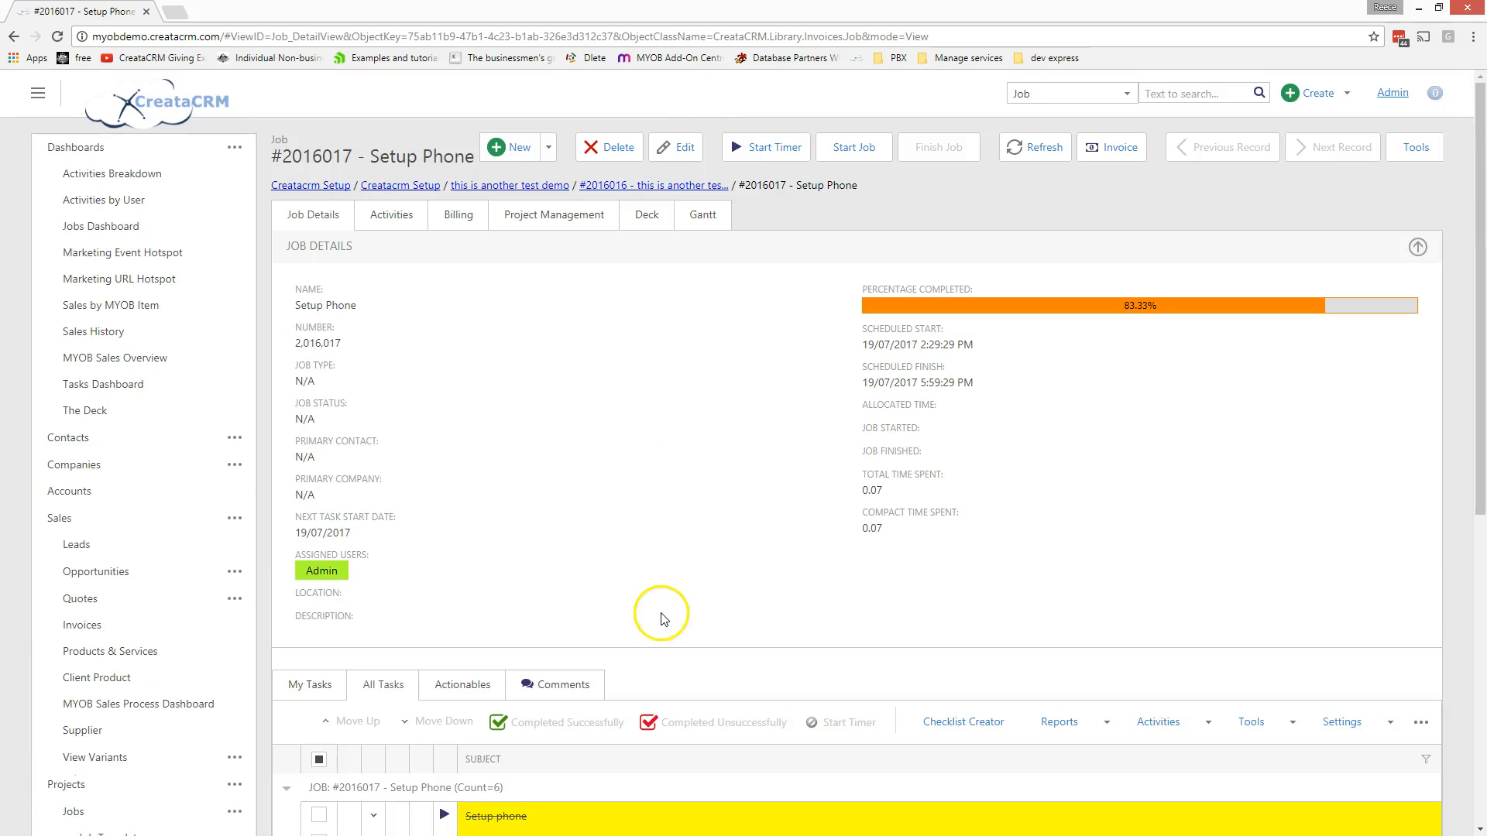
left_click(1036, 148)
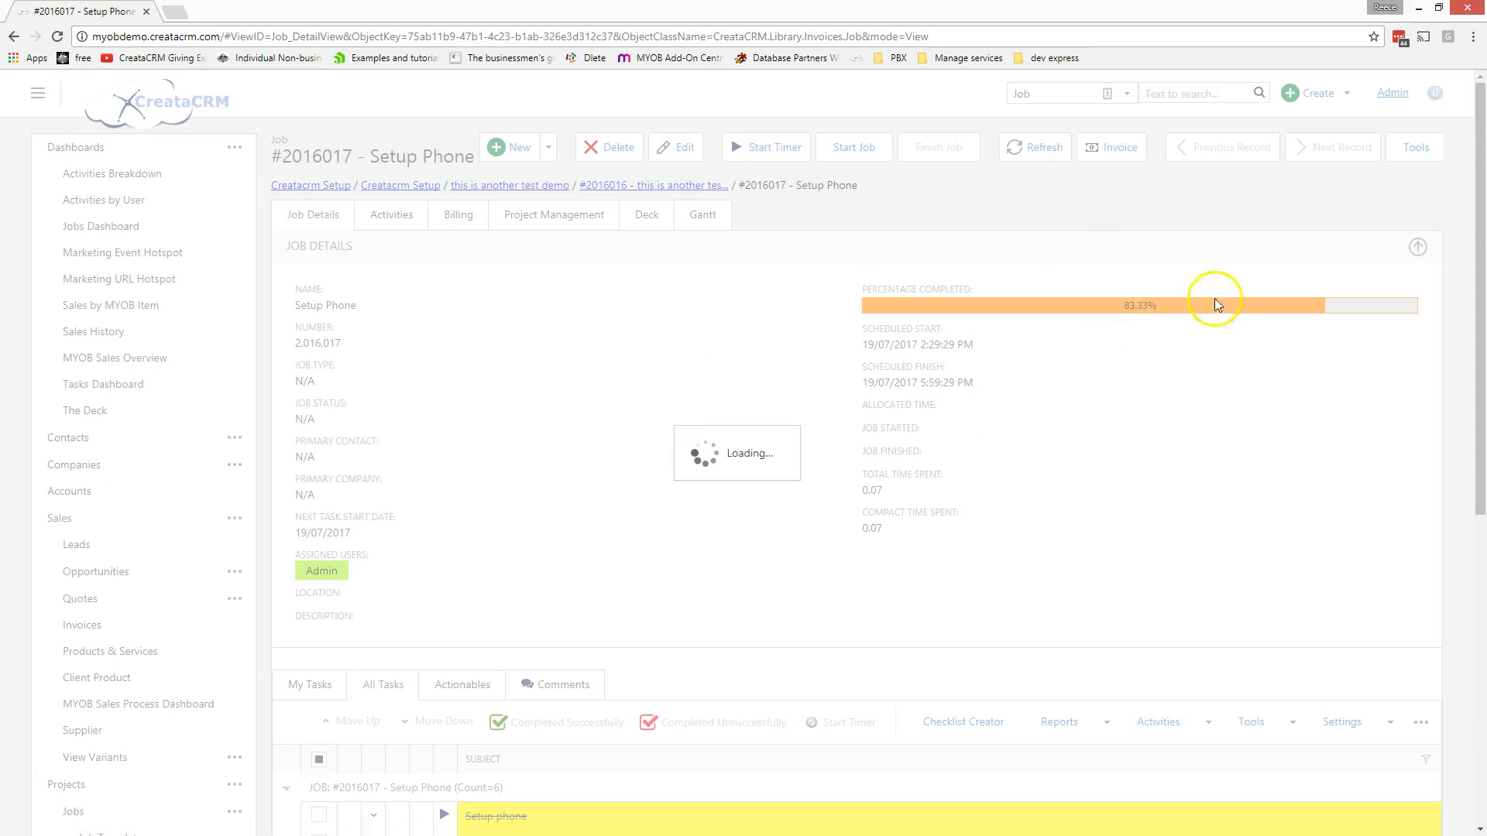
scroll(540, 415, "down", 2)
scroll(539, 416, "up", 2)
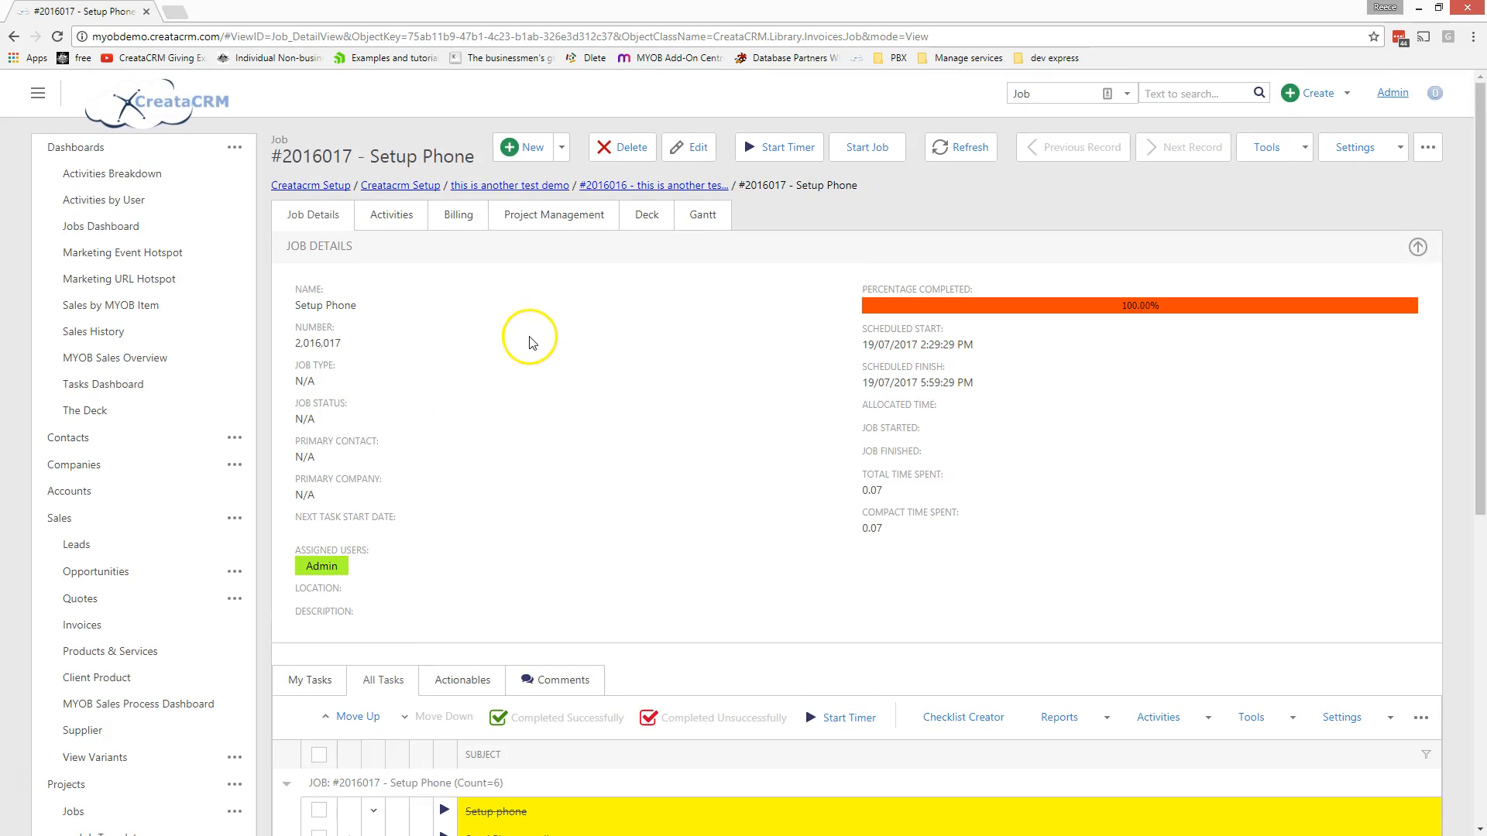
Open the Setup Phone job's parent master job and show its billing details with the job items.
scroll(310, 527, "down", 3)
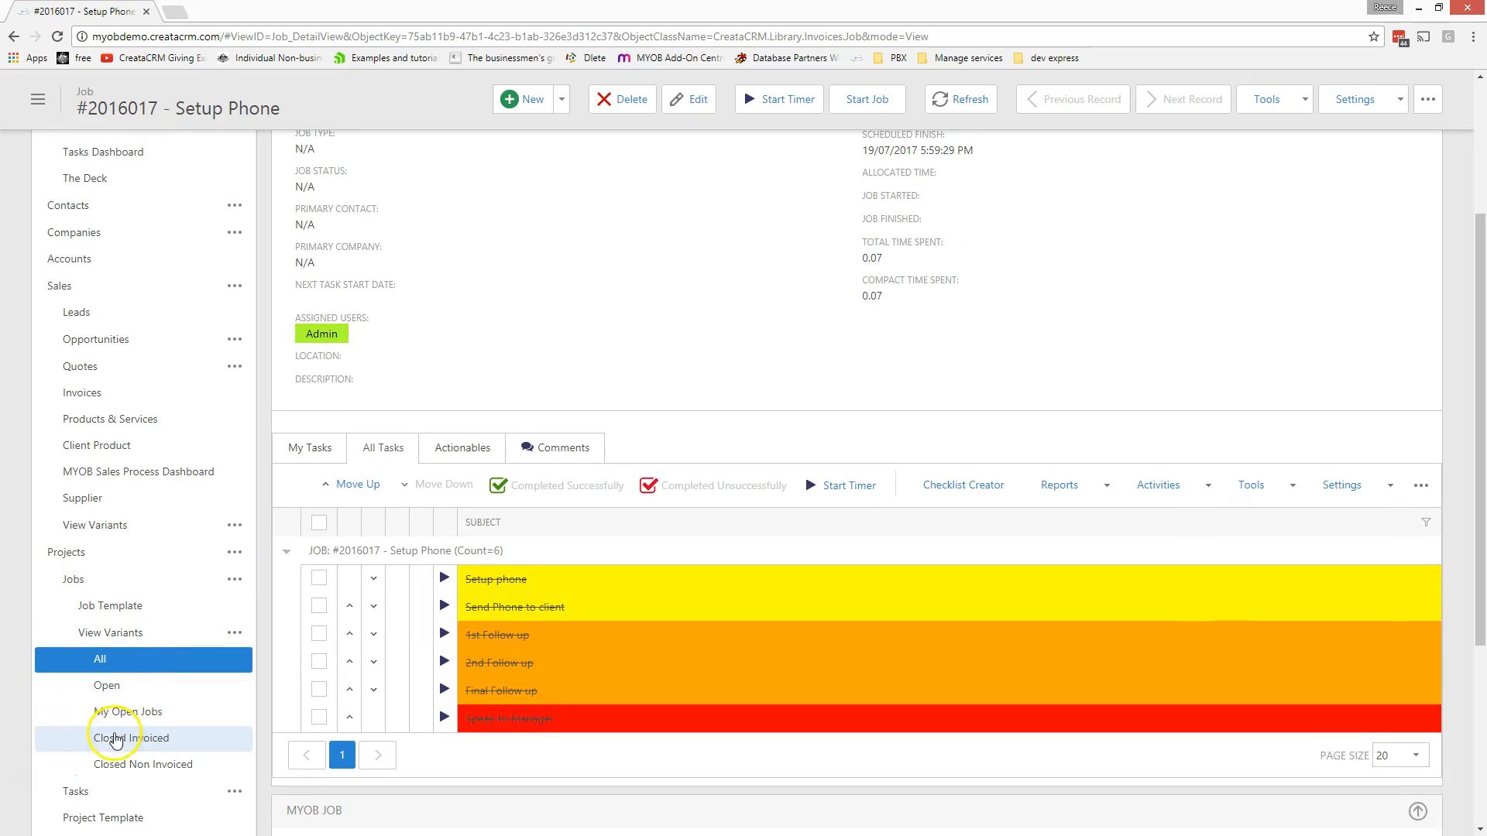
scroll(310, 542, "up", 3)
left_click(546, 215)
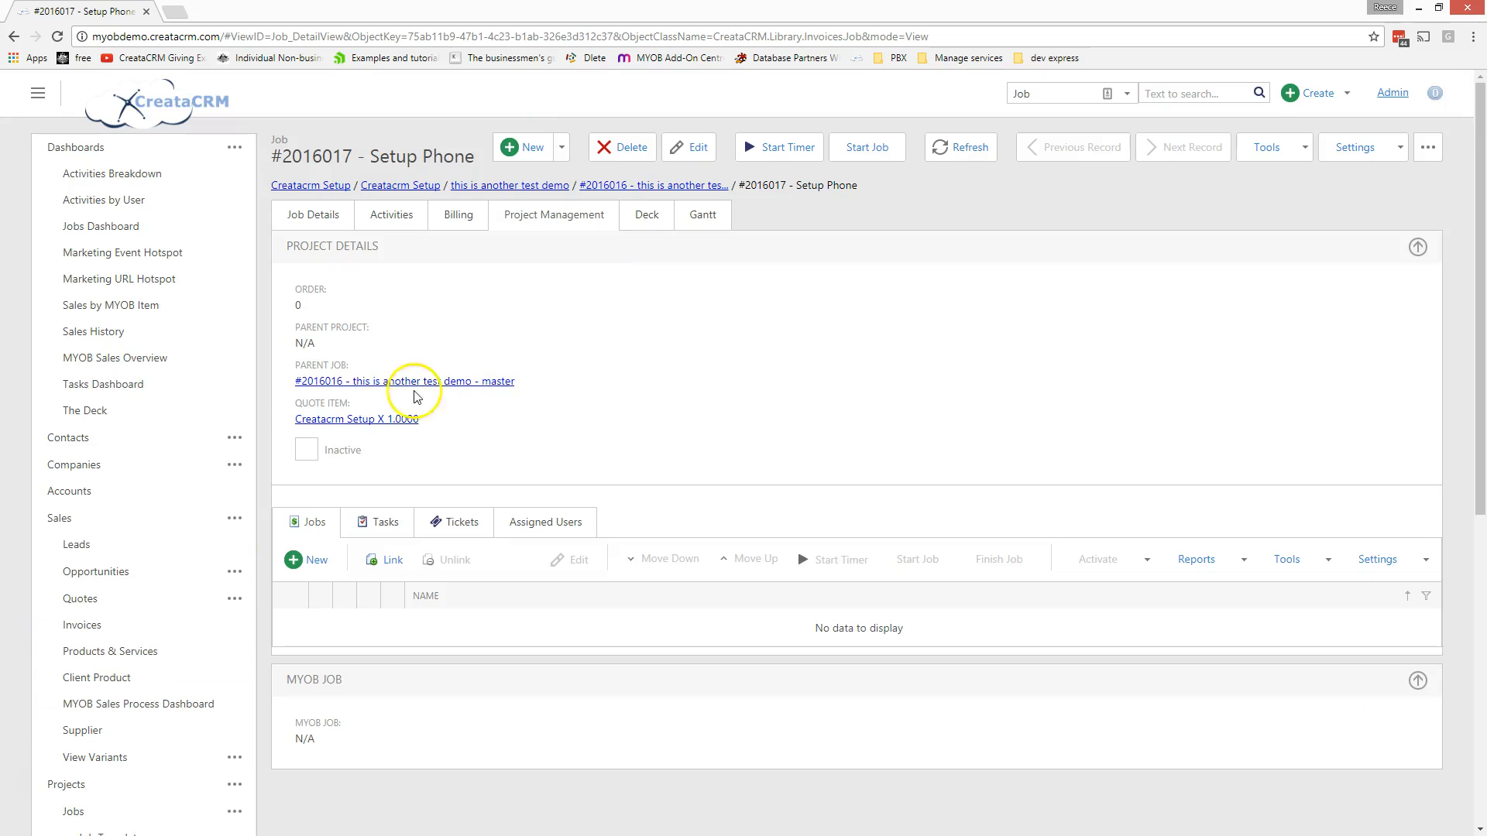
left_click(327, 382)
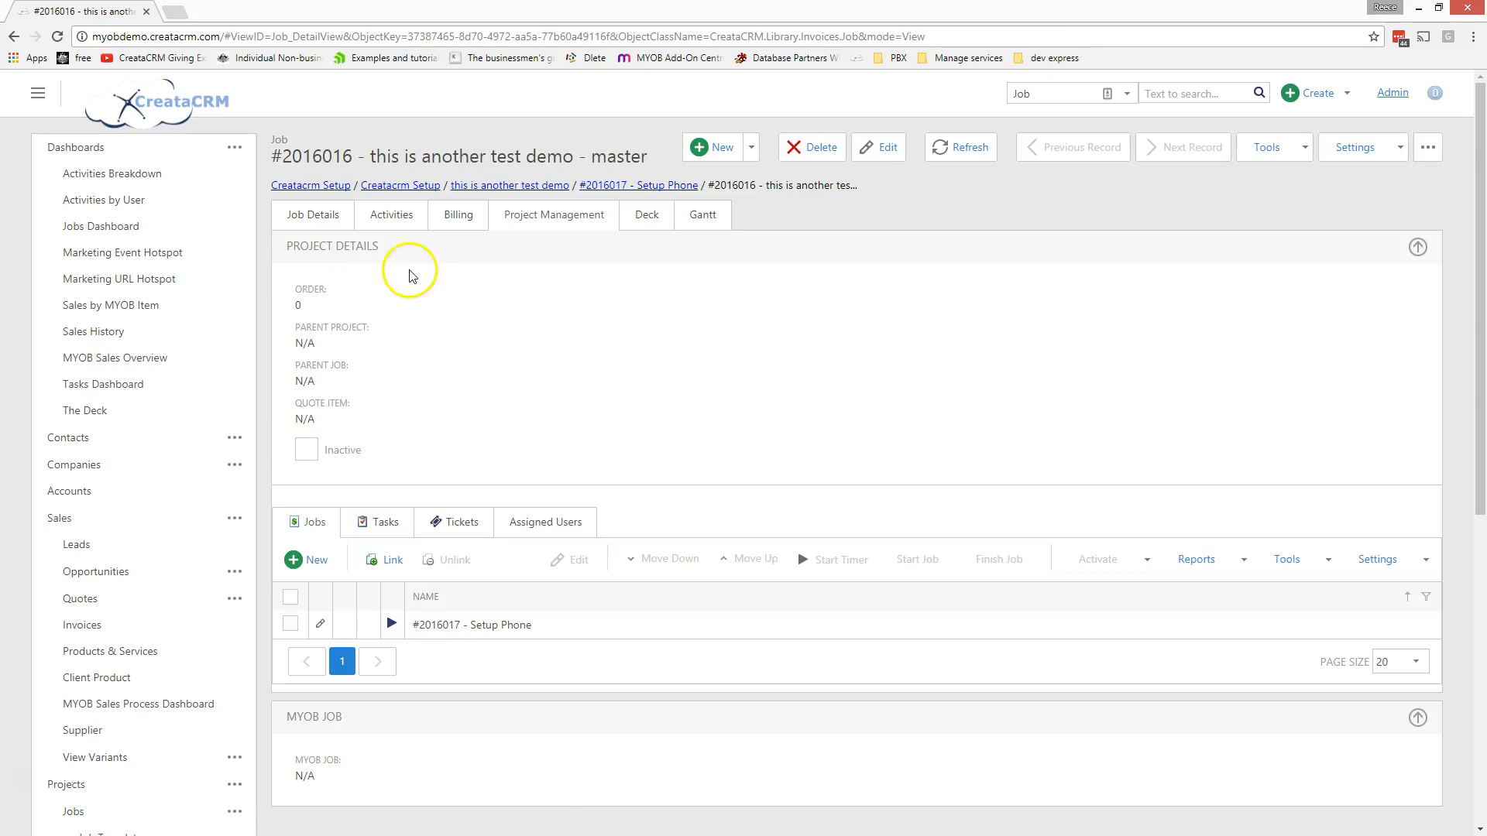
left_click(457, 216)
scroll(620, 353, "down", 2)
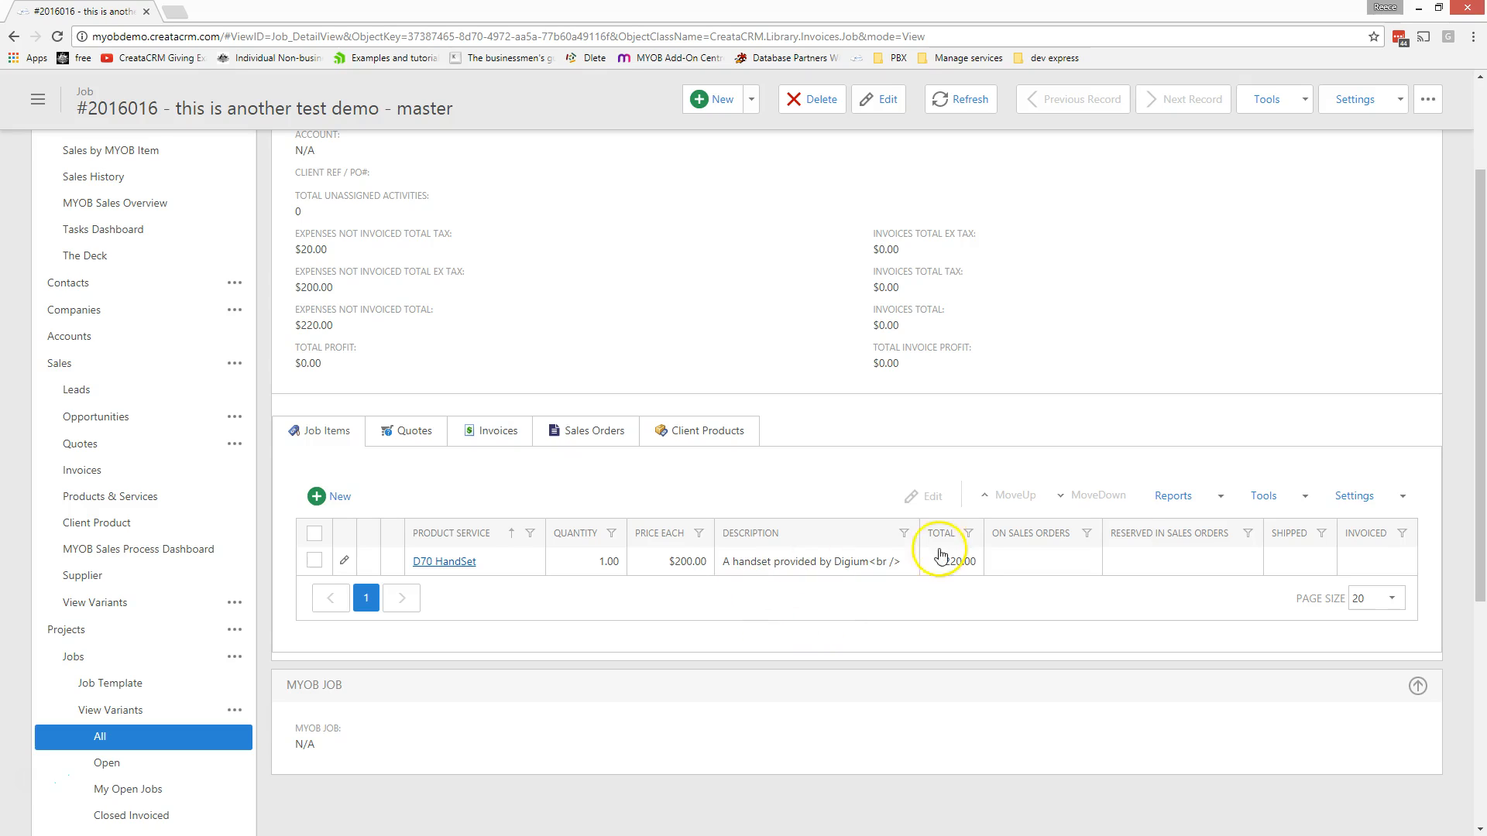
Start creating a sales order from the D70 HandSet job item with Sydney as the warehouse.
left_click(1299, 497)
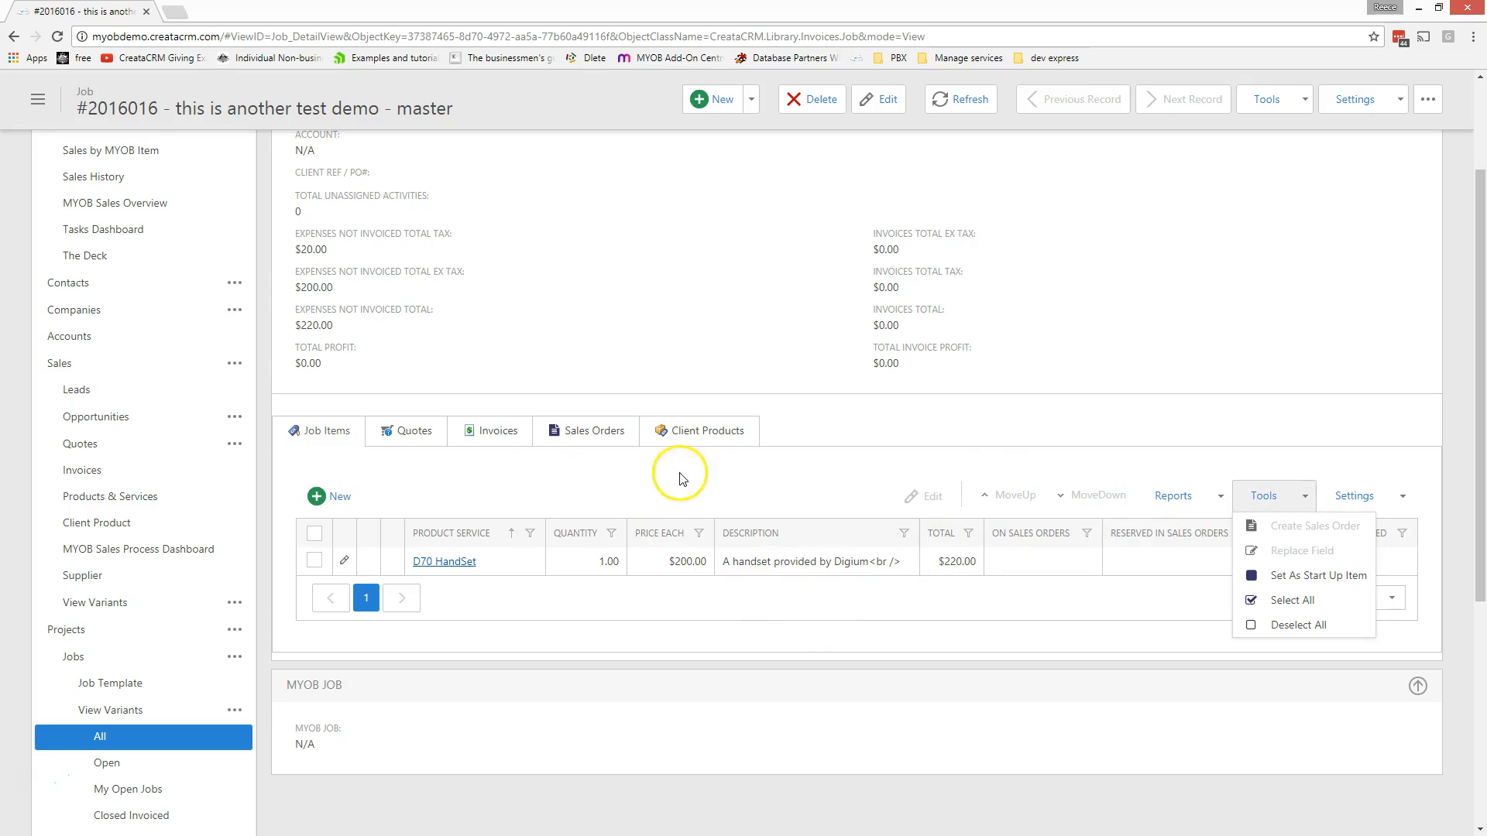
left_click(314, 560)
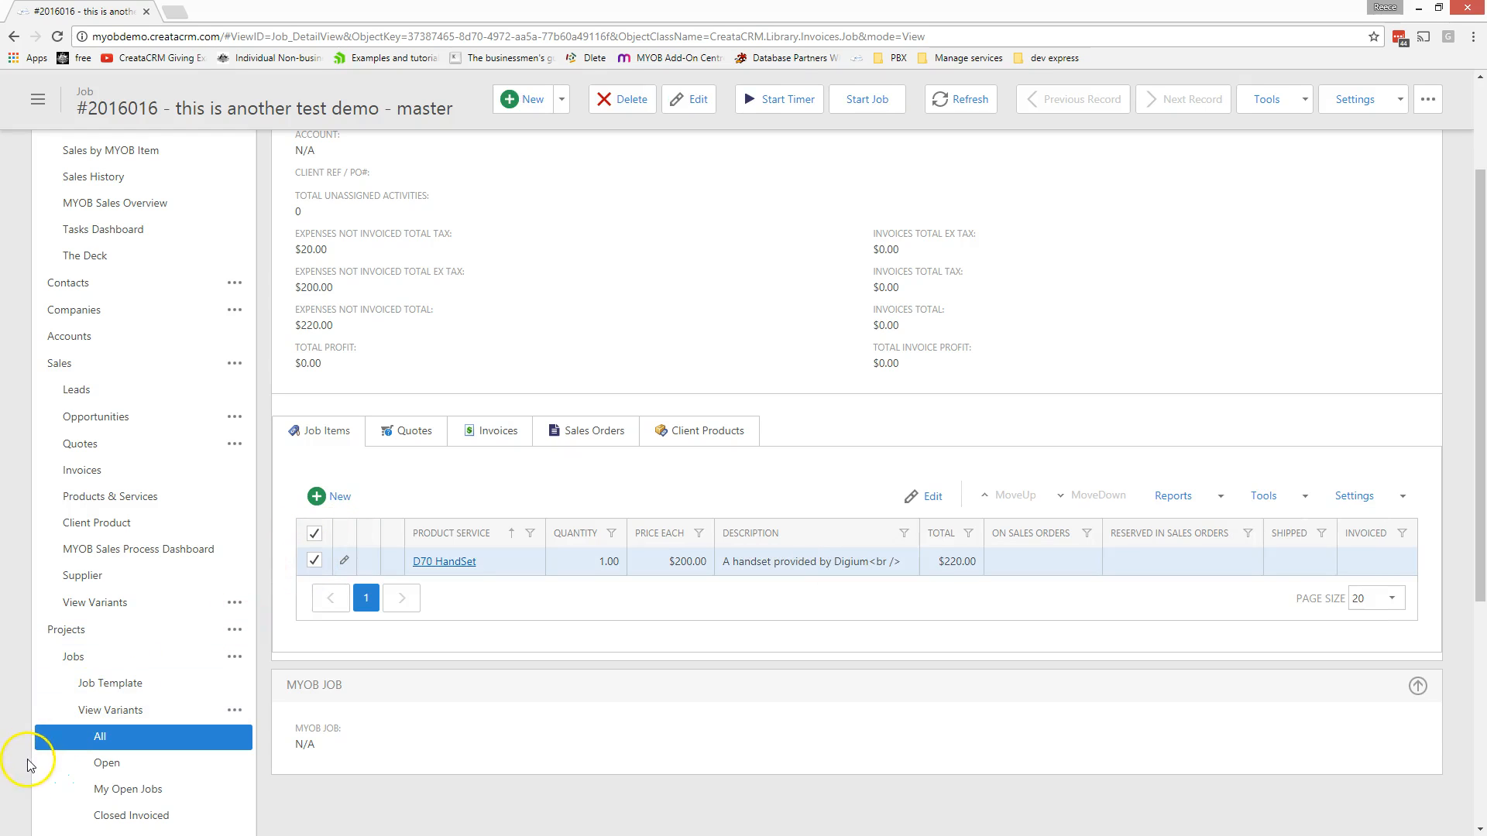
left_click(1301, 497)
left_click(1313, 526)
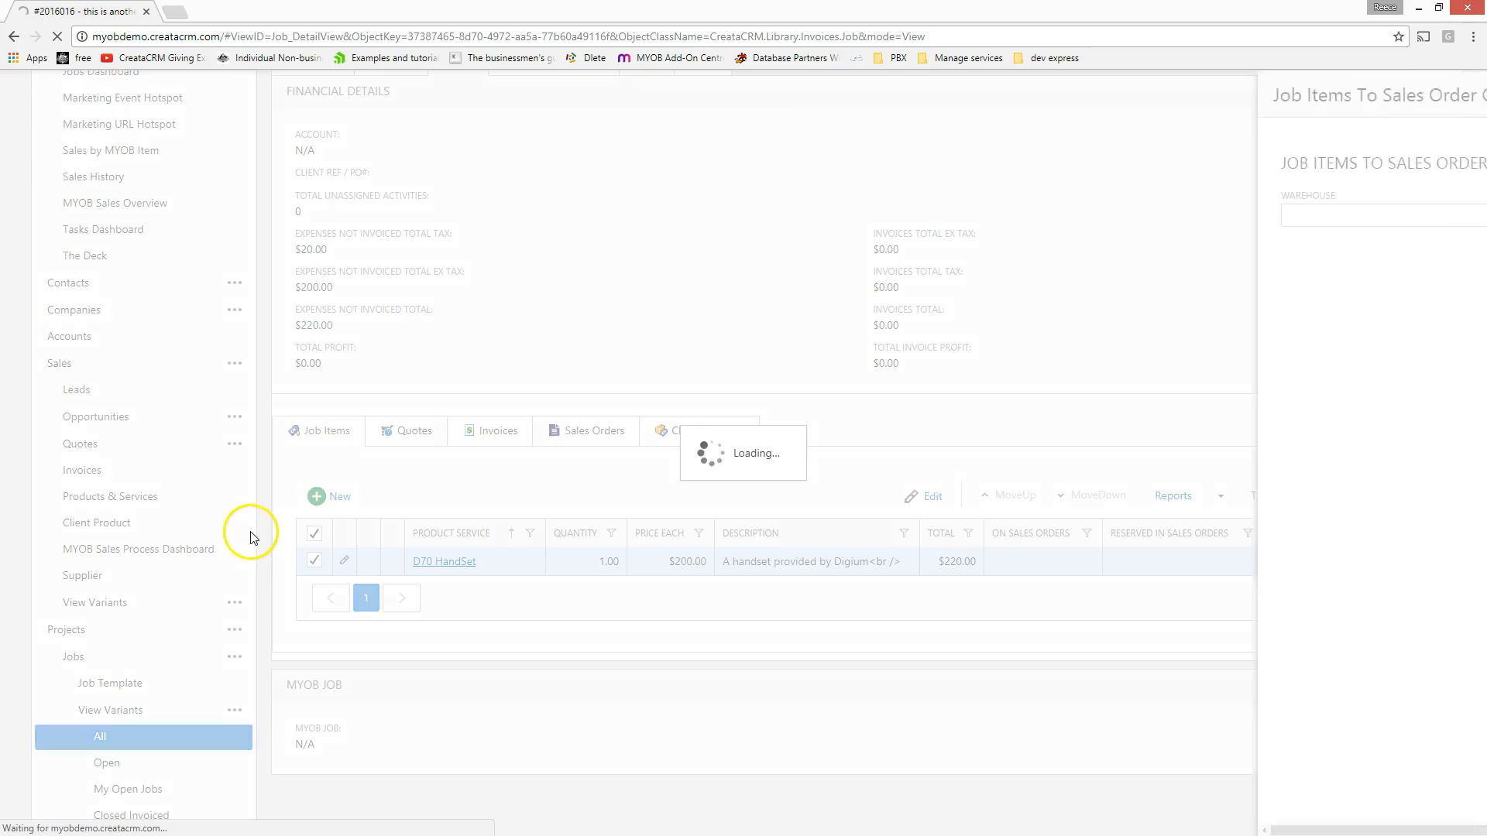
left_click(587, 218)
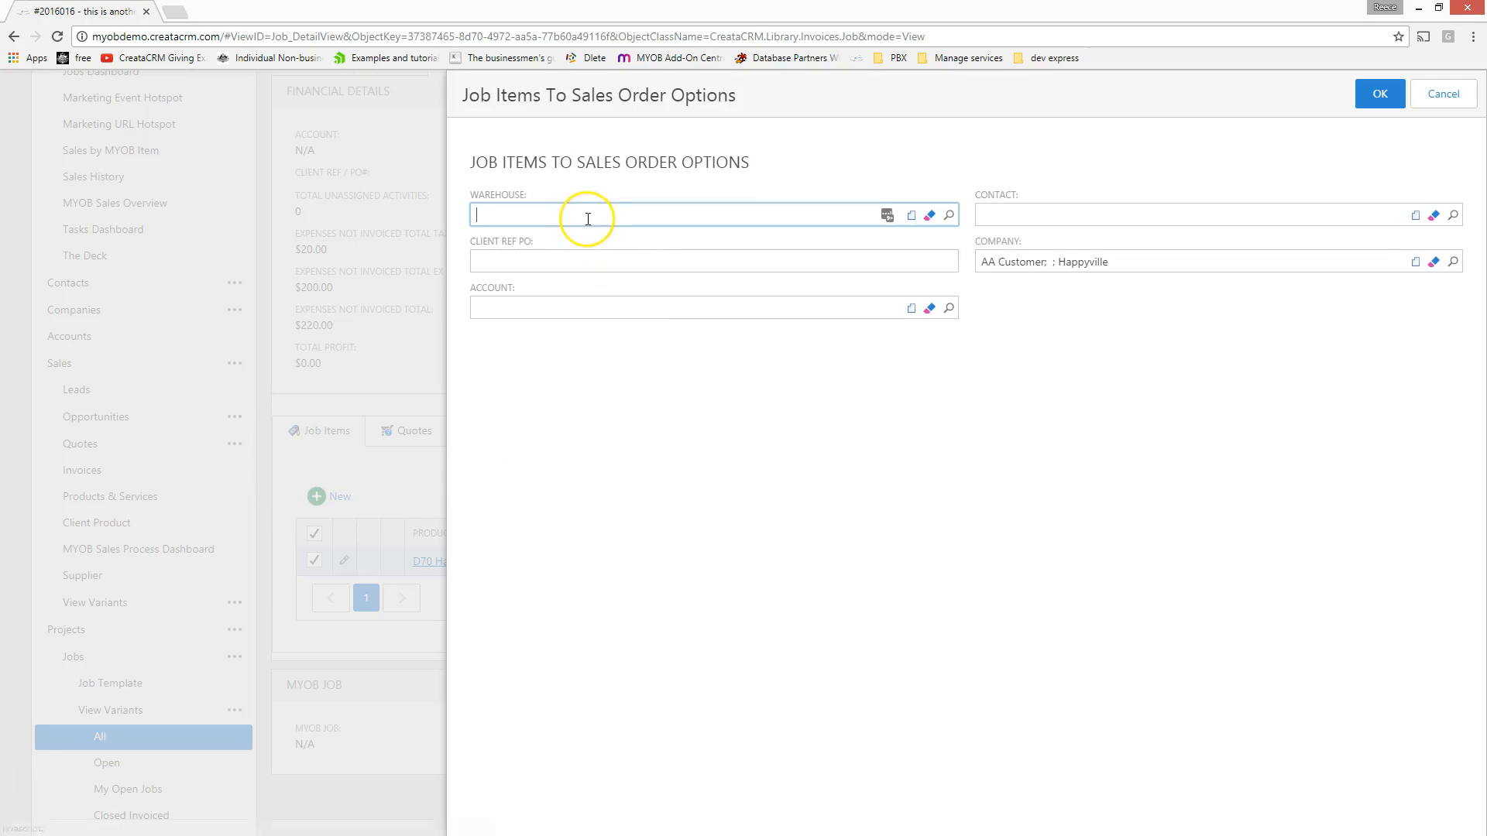
type("syd")
key("Down")
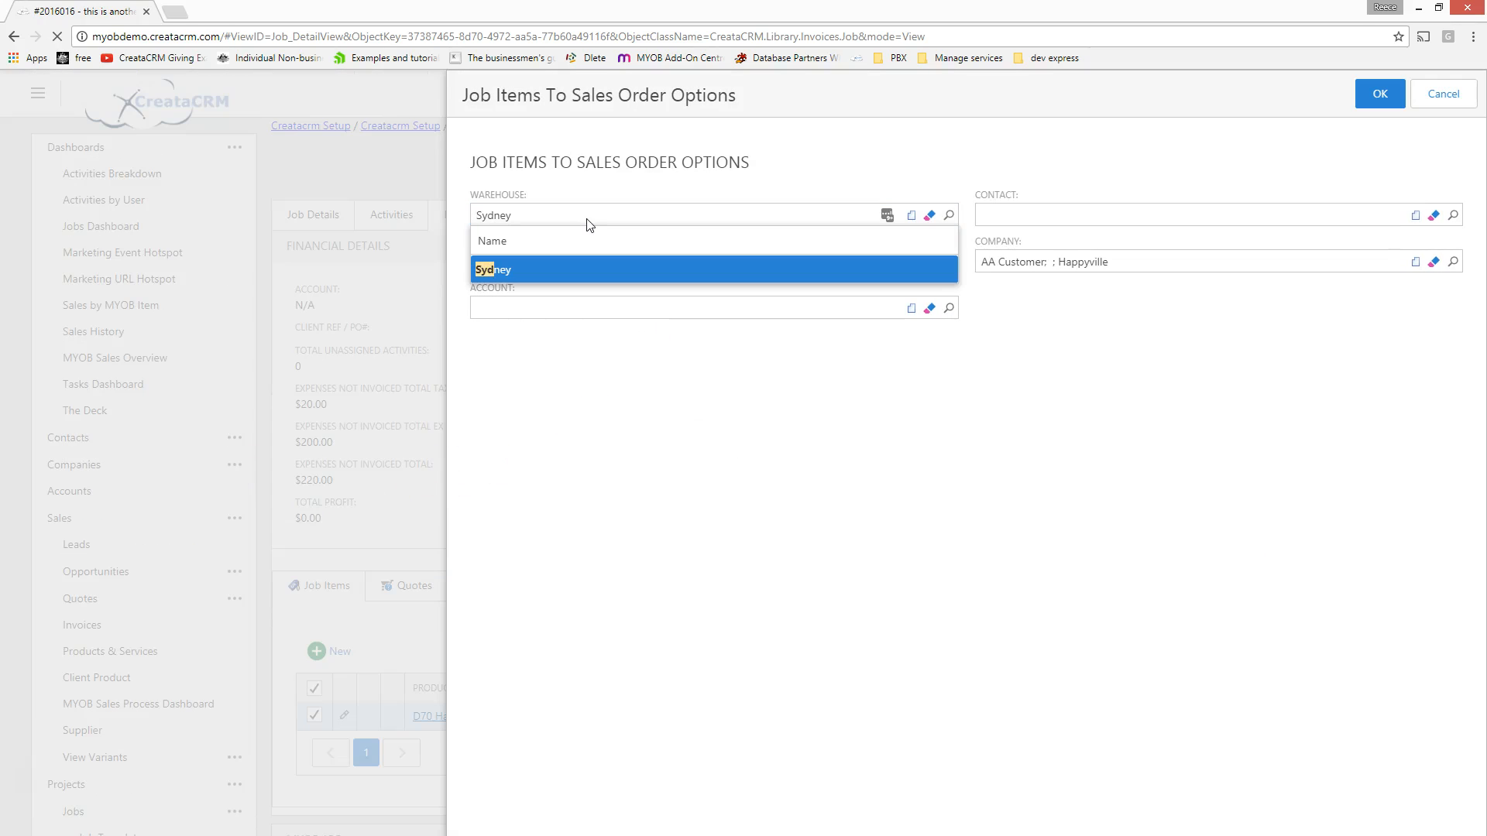
left_click(578, 265)
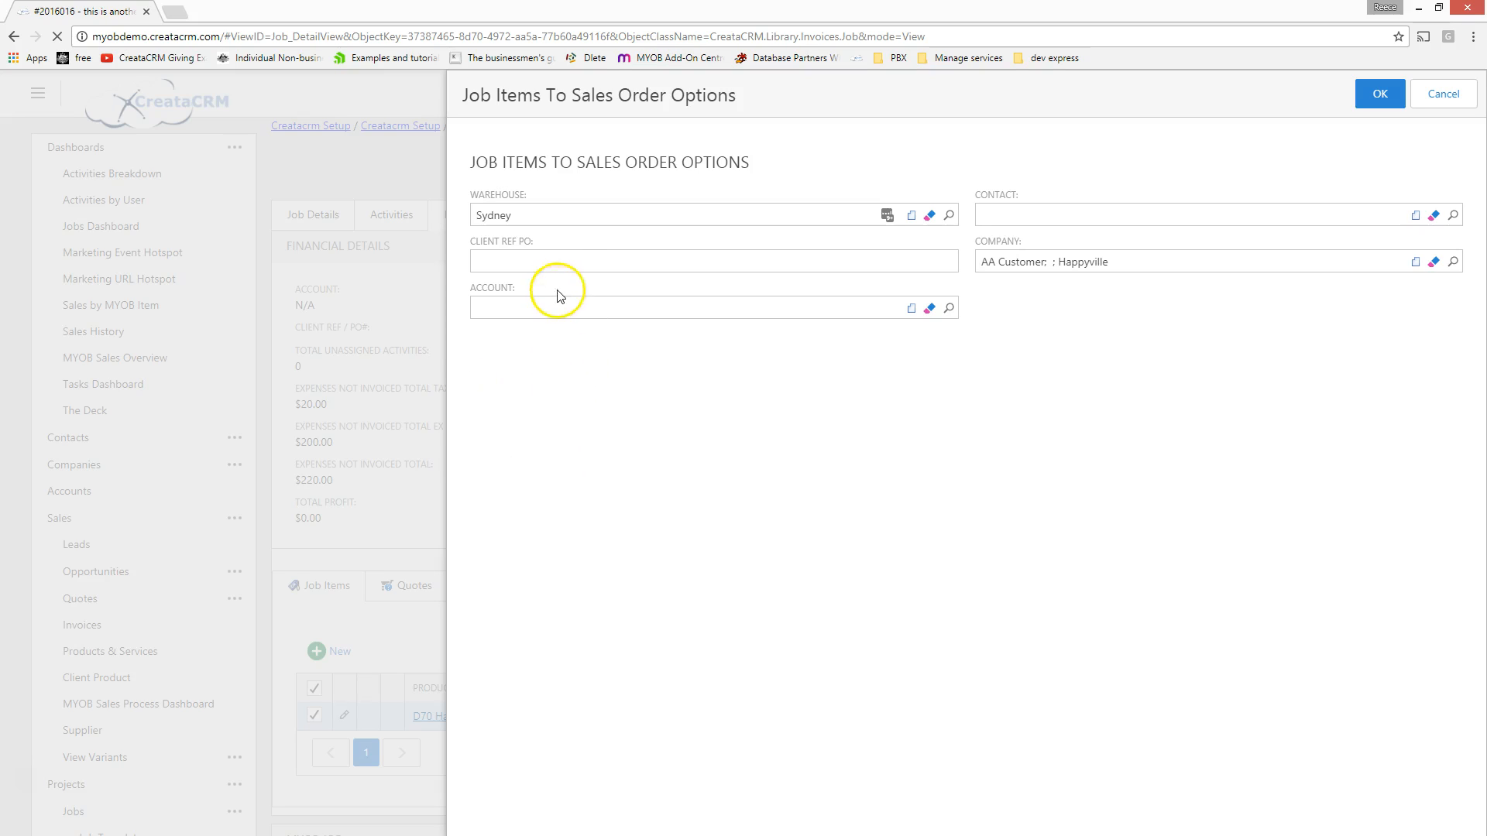
Set the client reference to "this is a test" and the account to AA Customer in the sales order options.
left_click(563, 263)
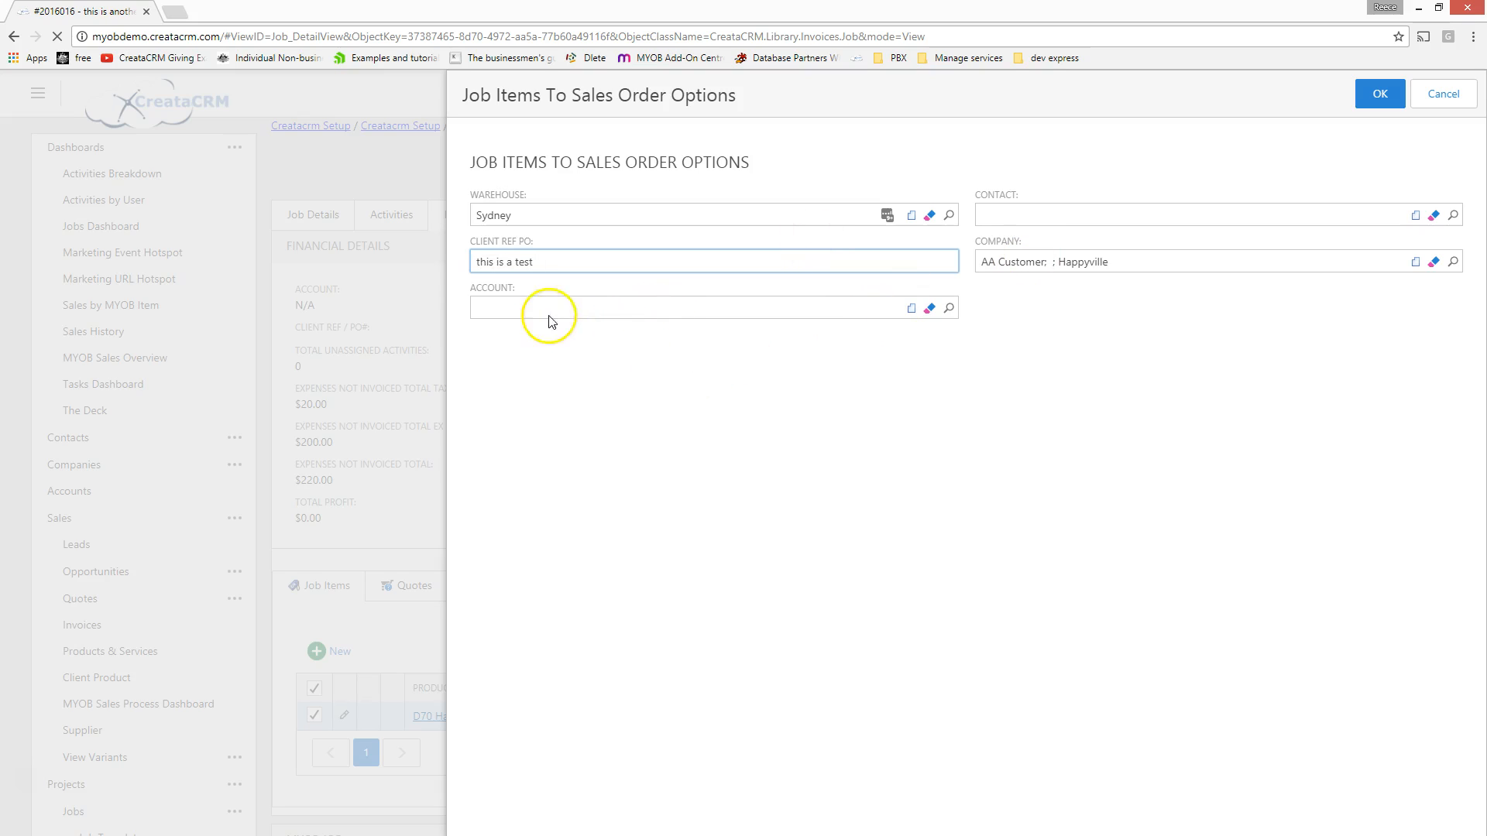
left_click(520, 312)
type("aacu")
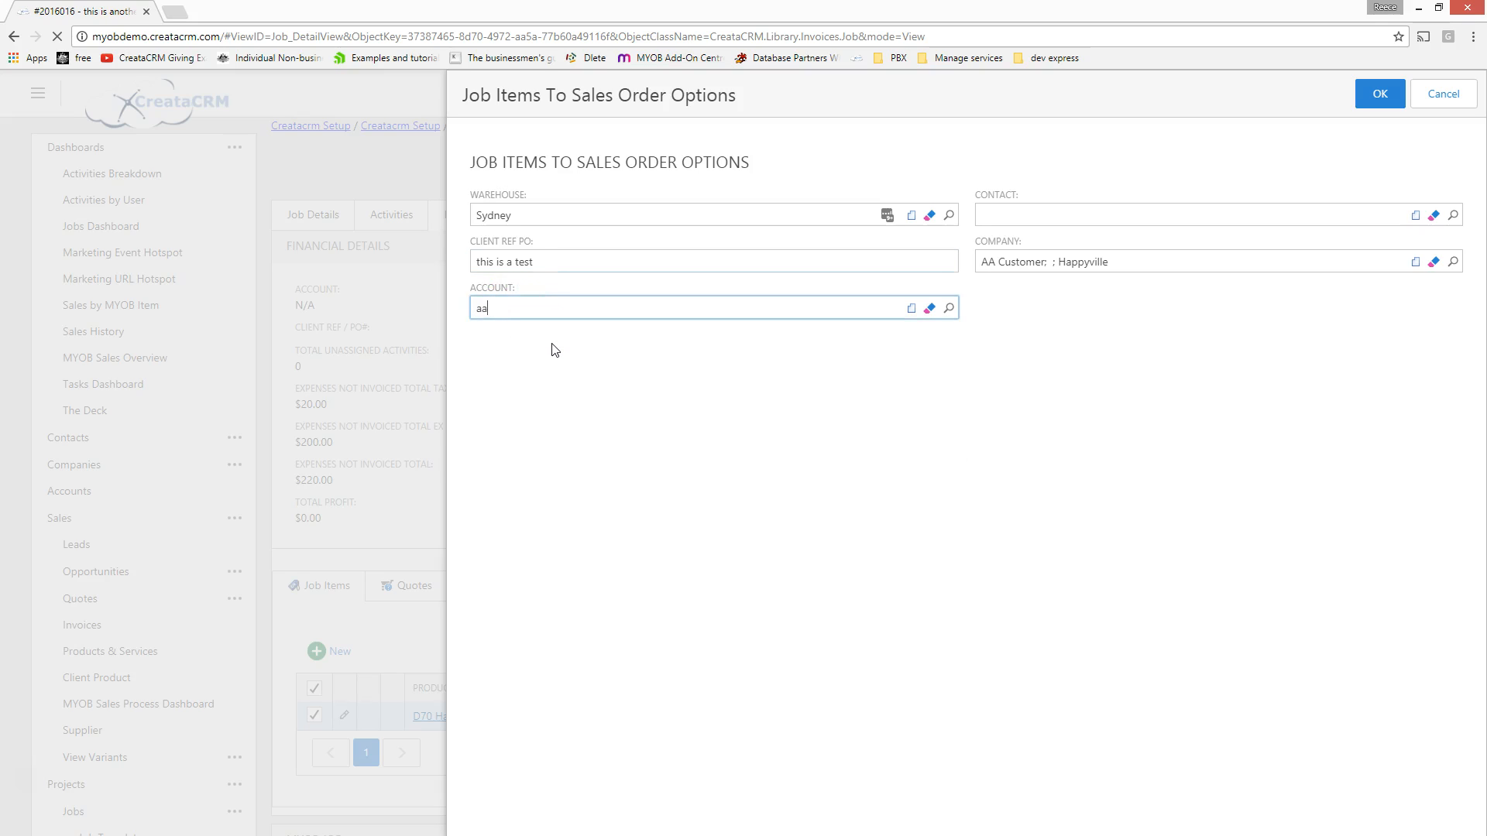
key("Down")
key("Down")
key("Down")
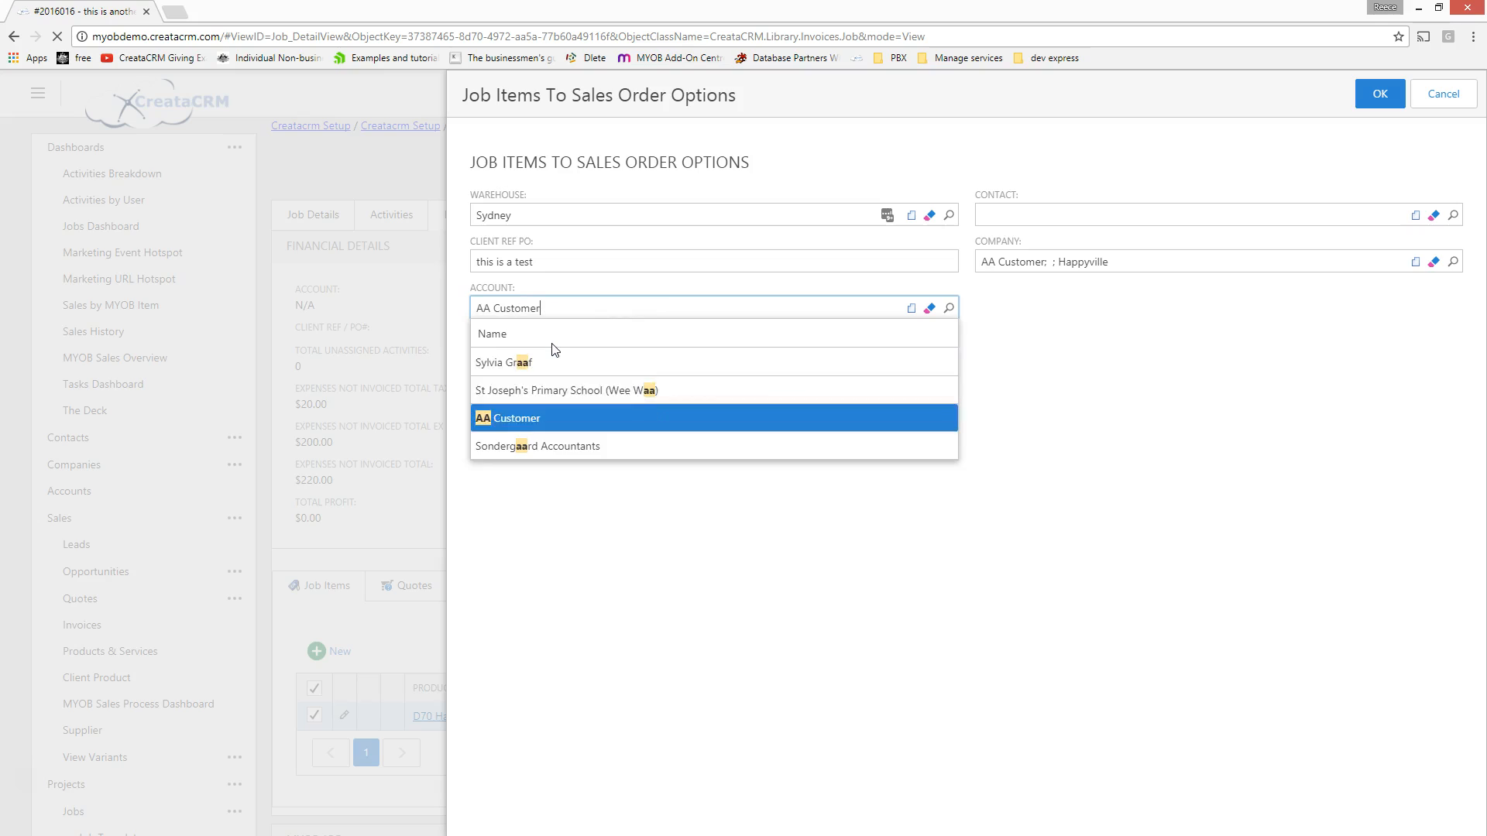
key("Tab")
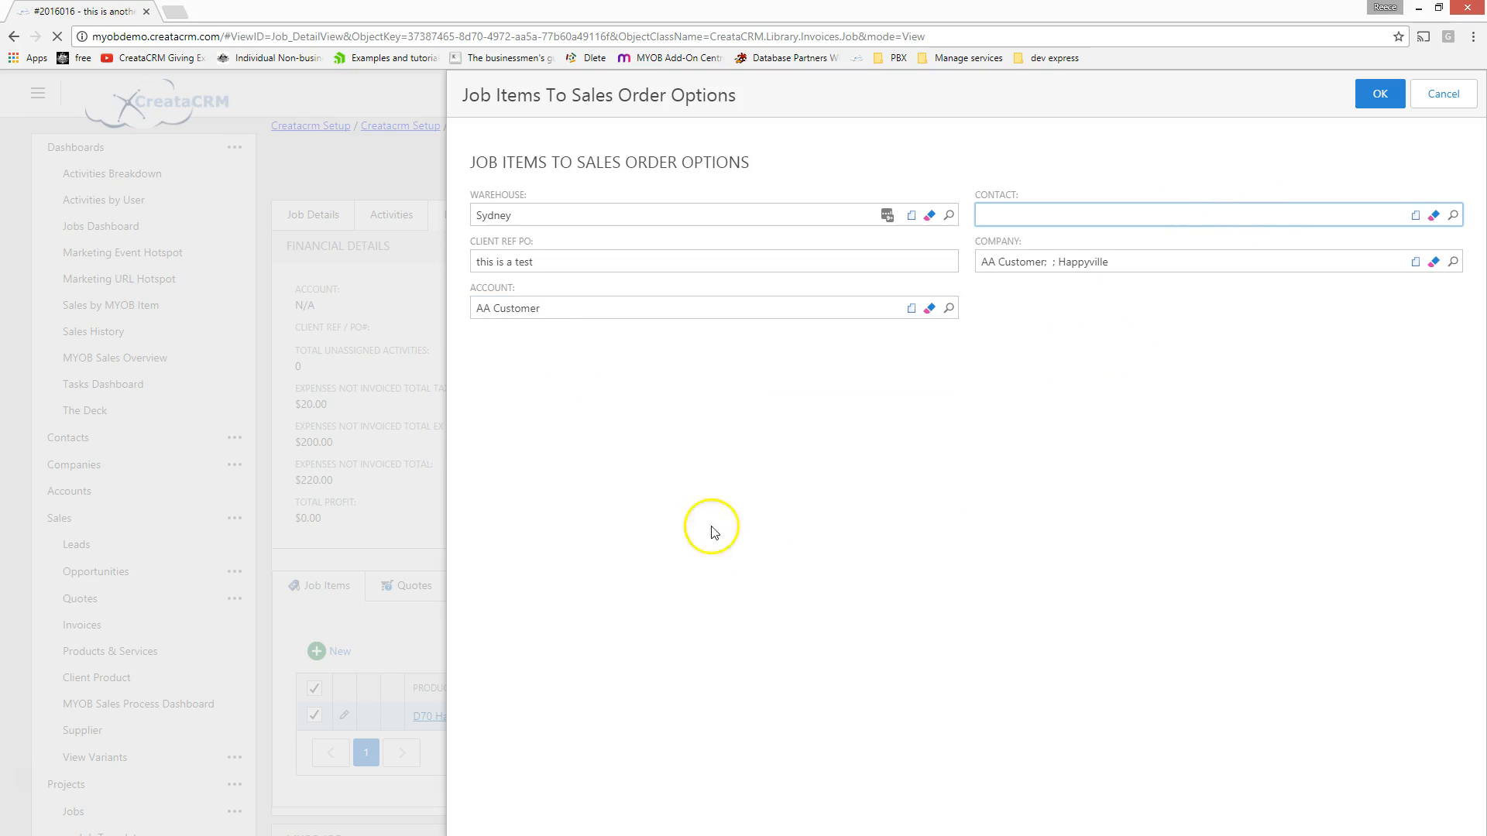
Generate the sales order from these options, review its lines and accept it.
left_click(1386, 95)
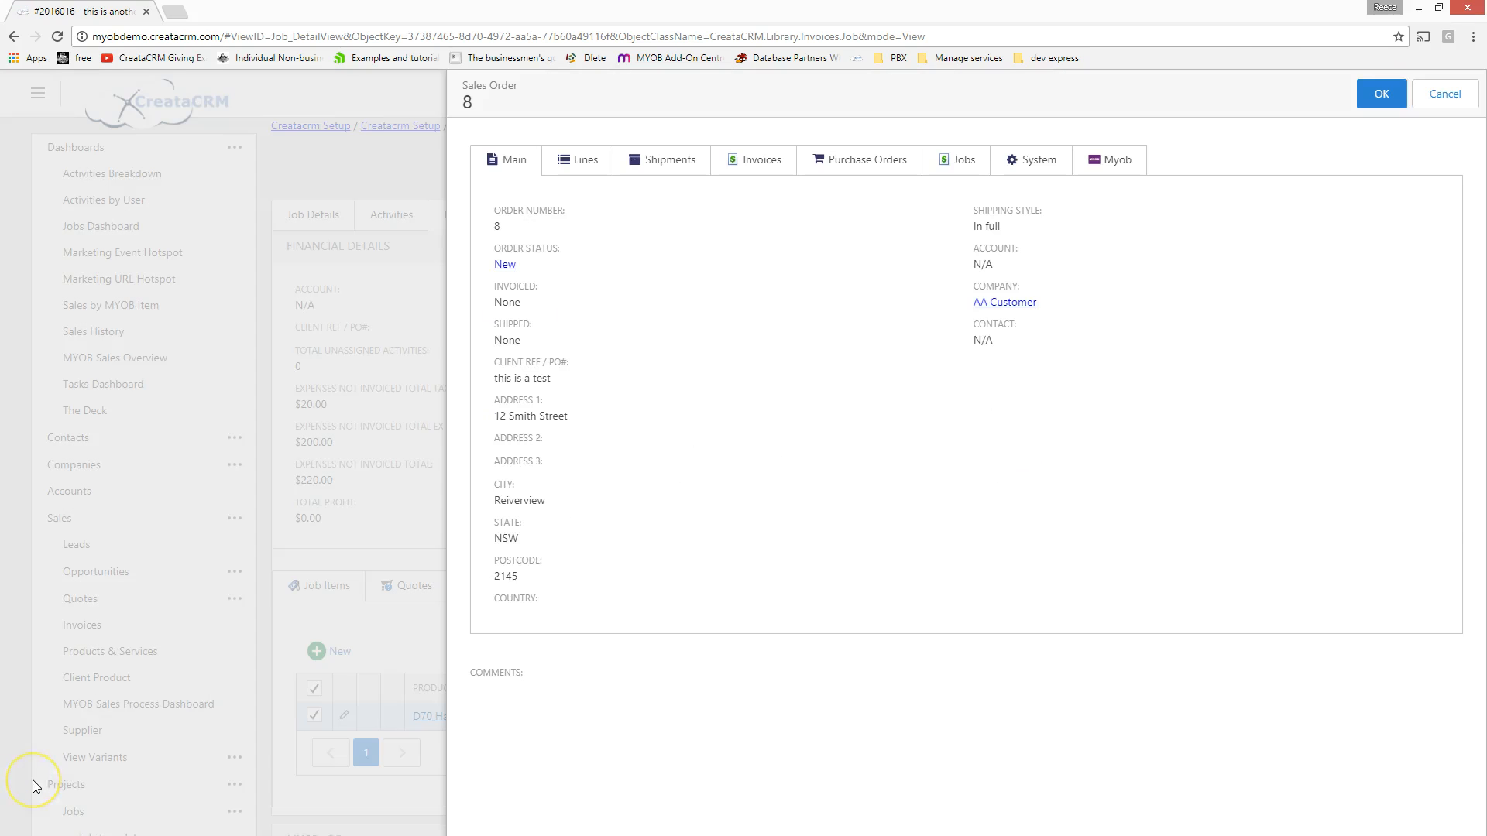
left_click(587, 160)
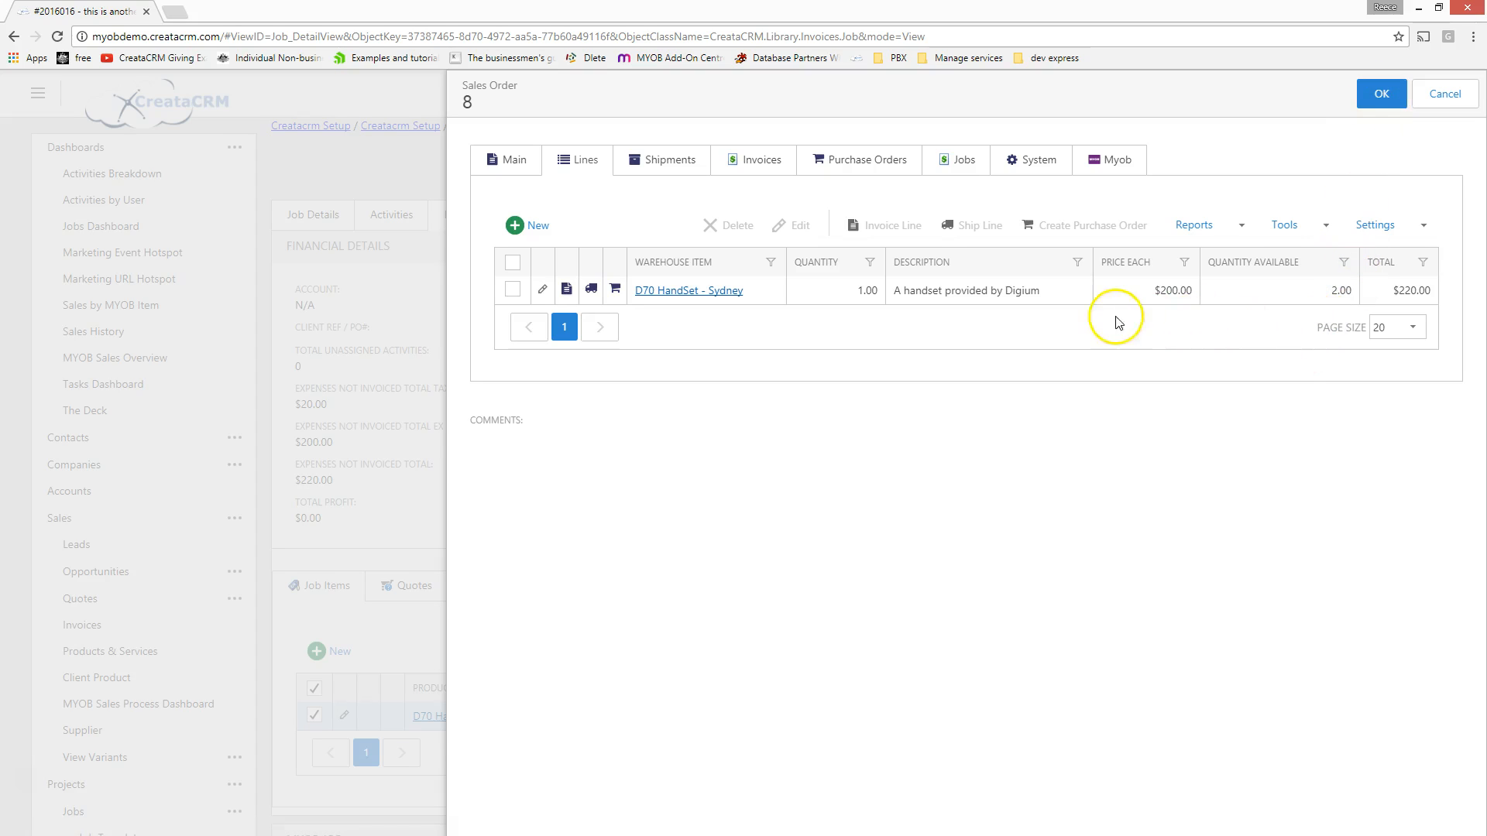
left_click(1375, 94)
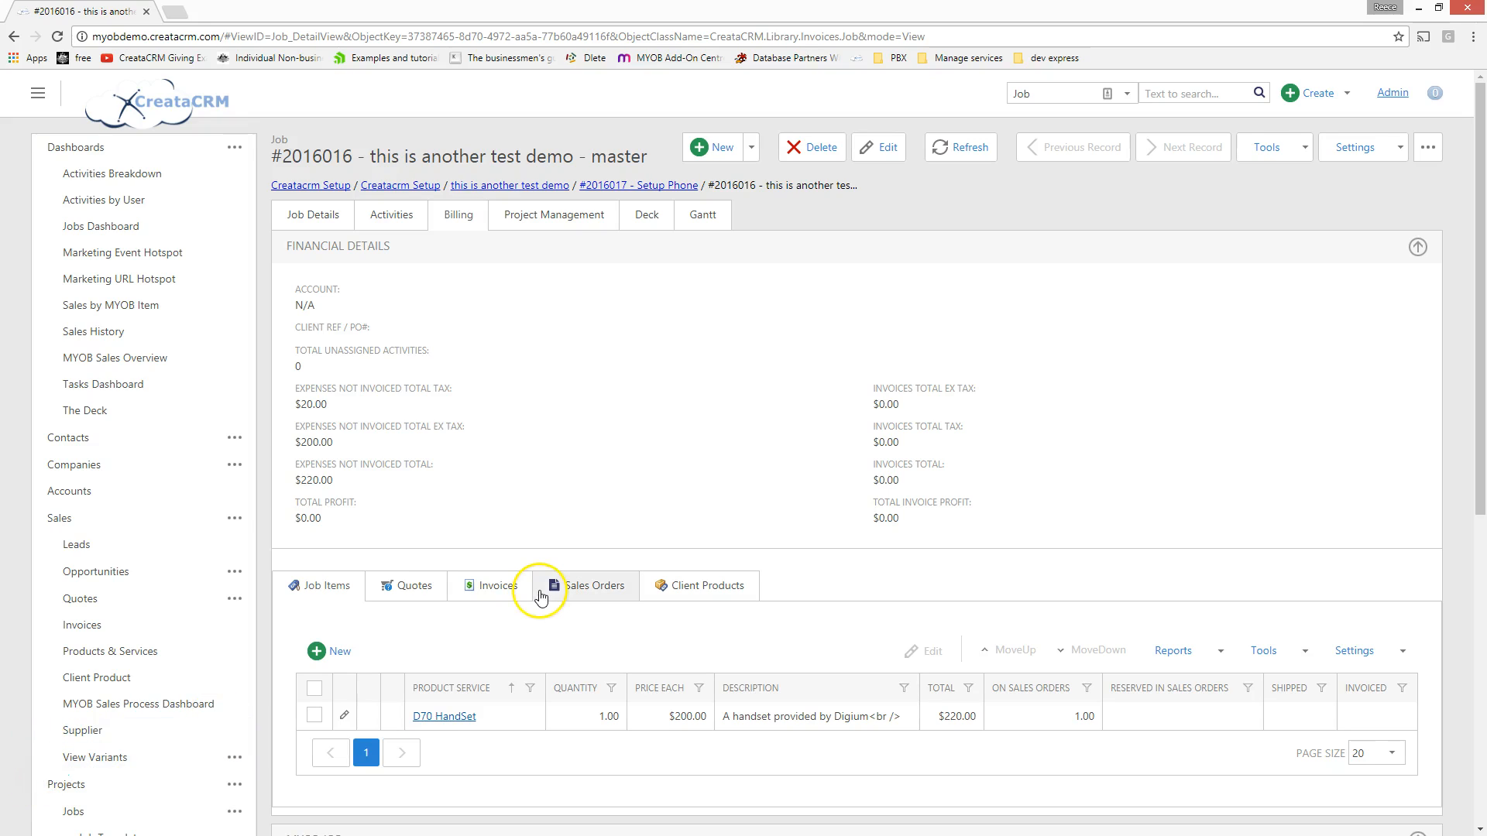
Open the new sales order from the job's billing details and try to create a MYOB order from it.
left_click(588, 587)
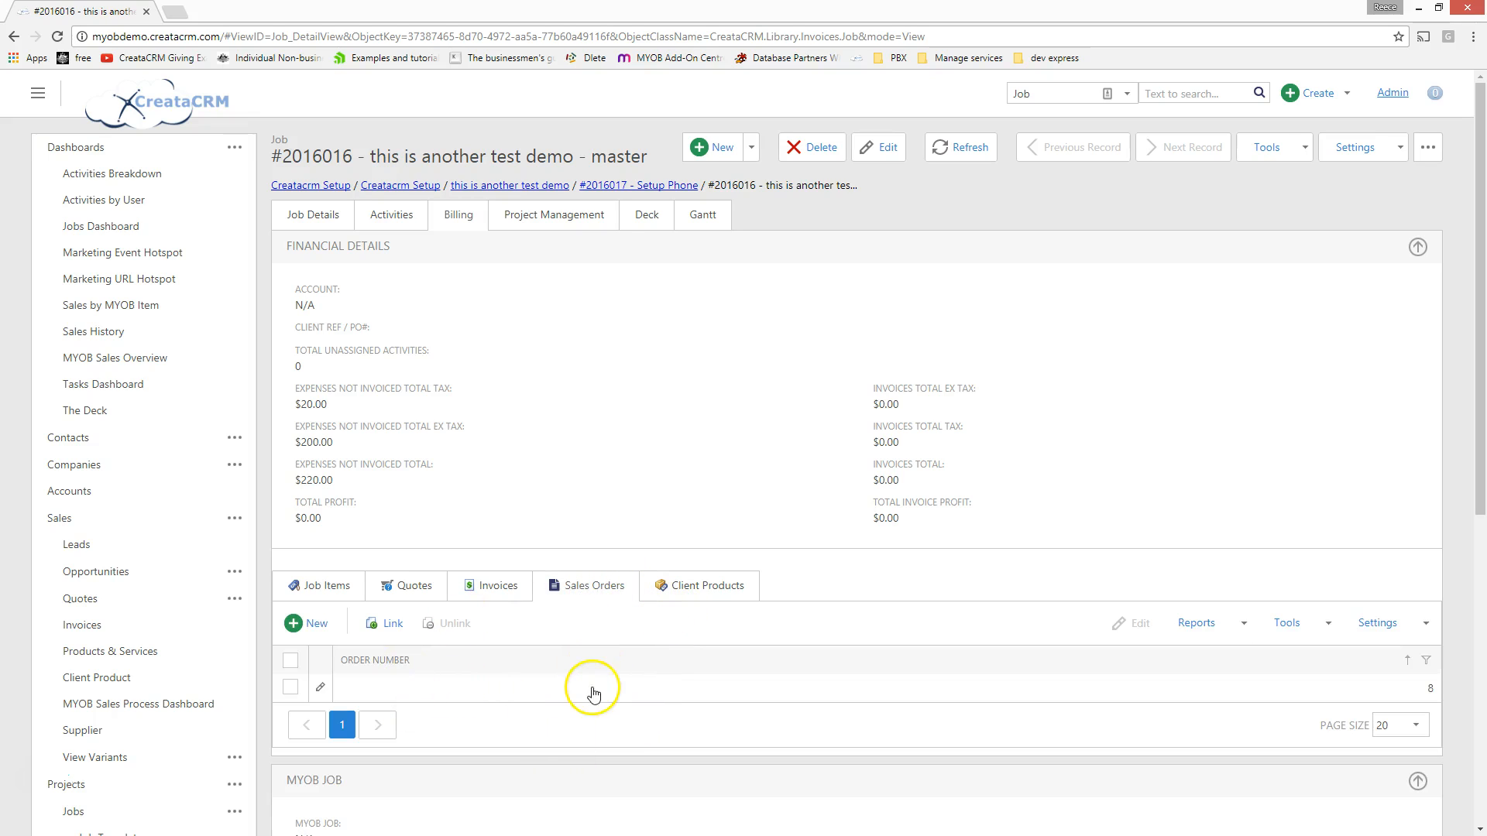
left_click(564, 690)
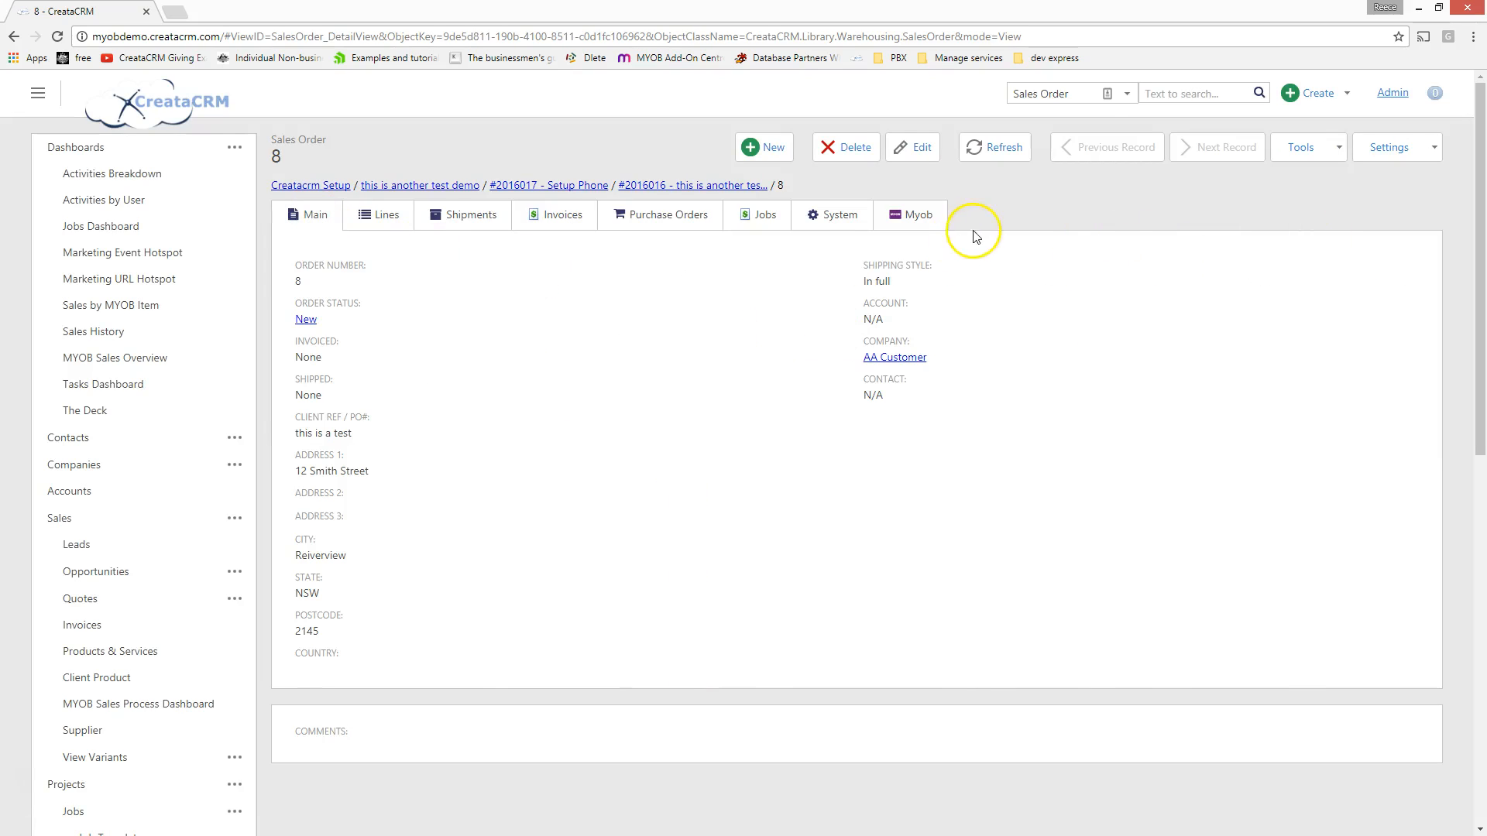
left_click(1324, 152)
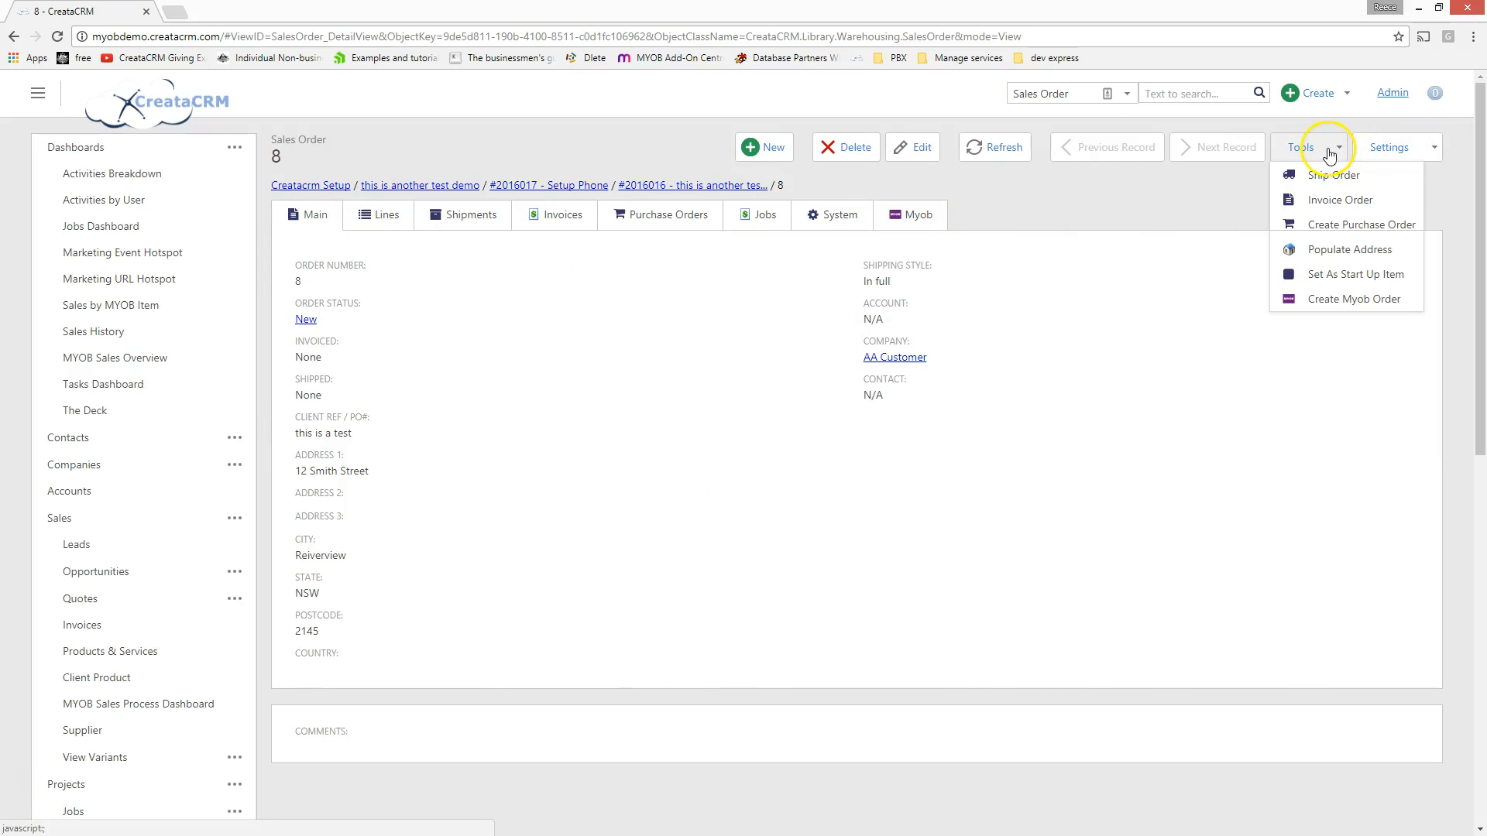
left_click(1330, 303)
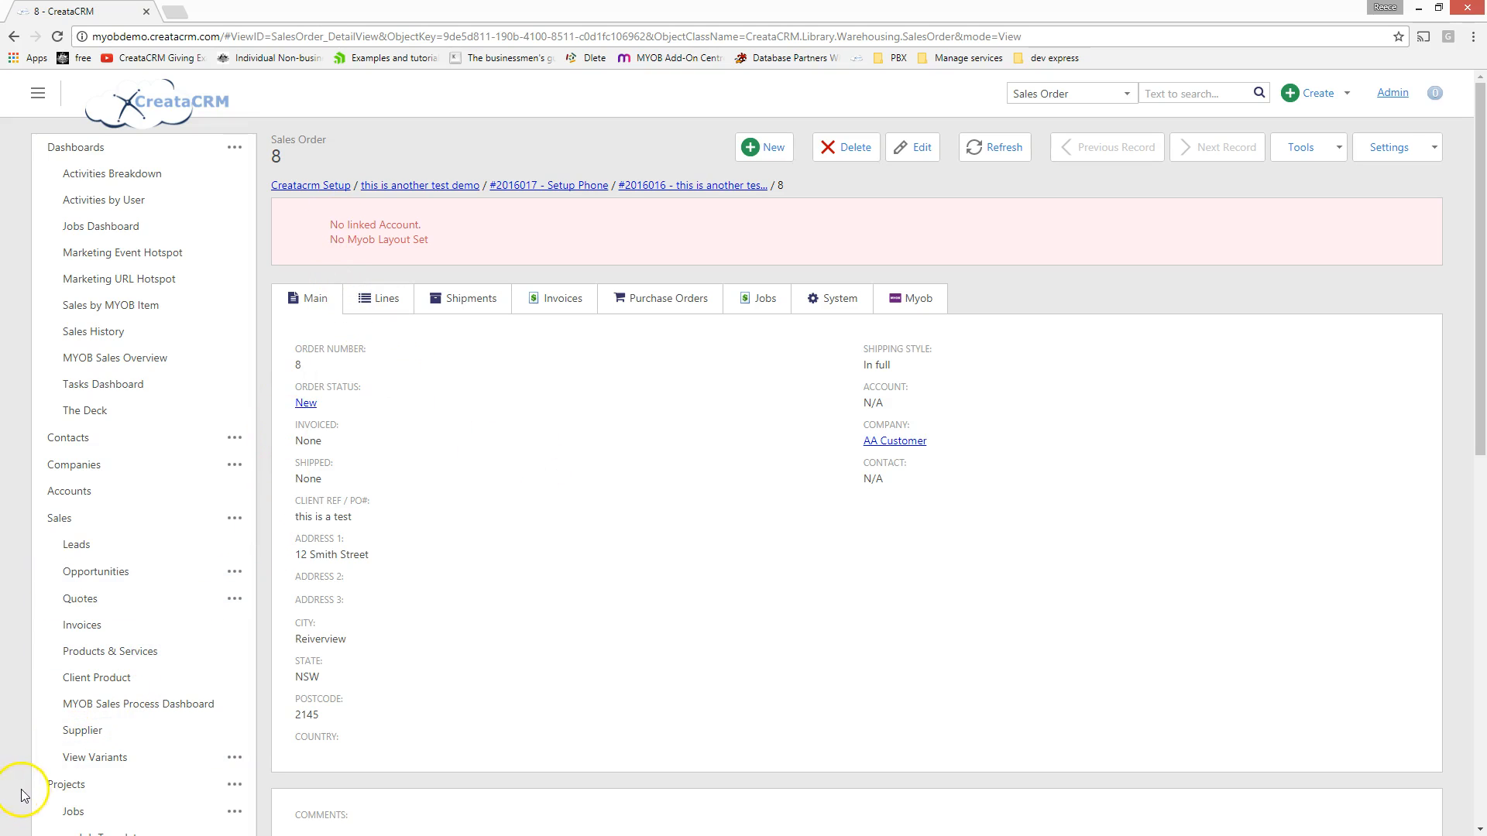
Assign the account AA Customer to the sales order and save it.
left_click(920, 147)
left_click(904, 332)
type("aa")
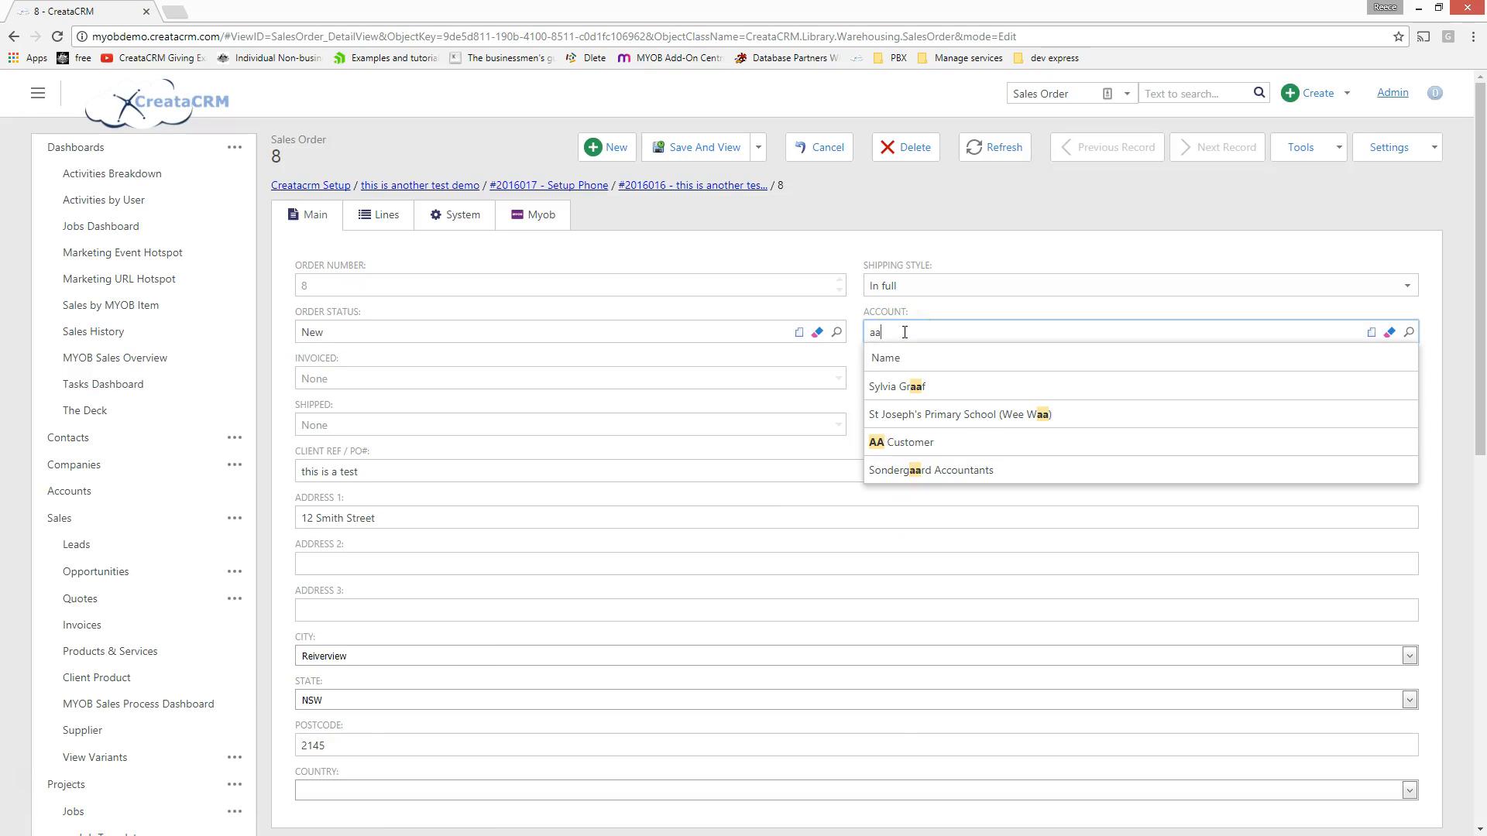
key("Down")
key("Down")
key("Down")
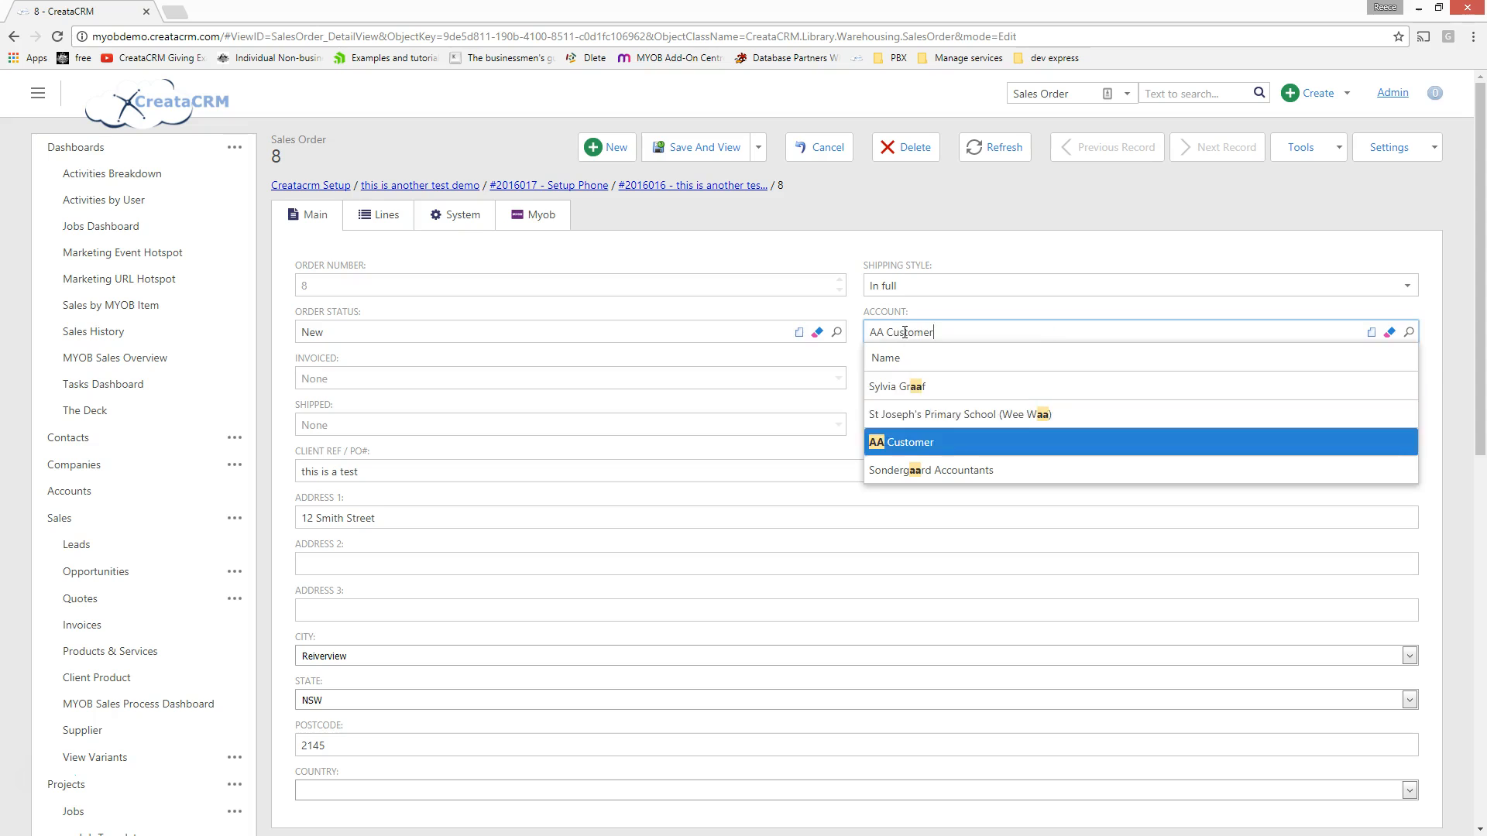
key("Return")
left_click(723, 144)
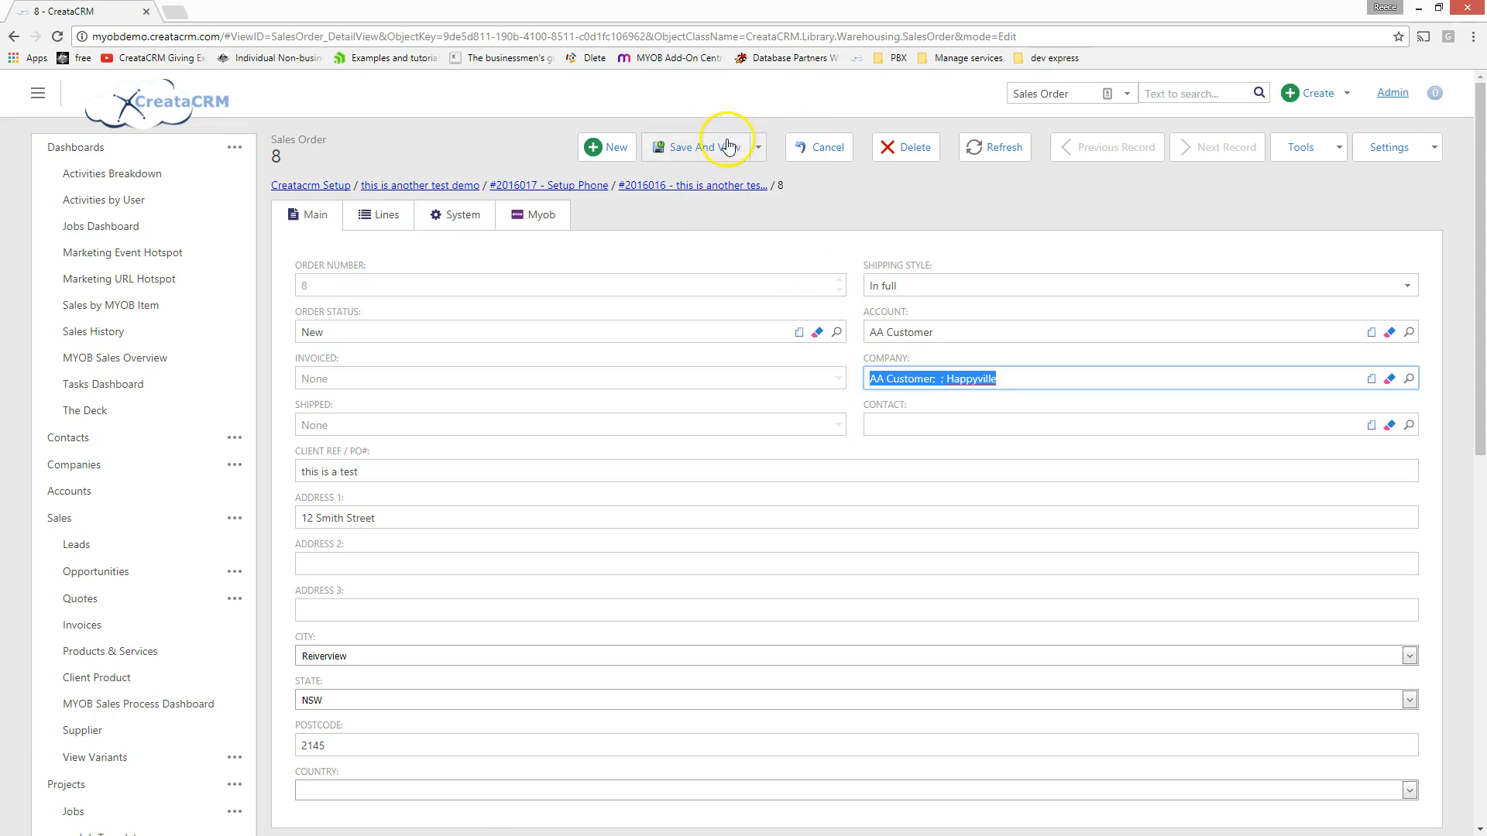
Return to the sales order's main details and try again to create the MYOB order.
left_click(406, 225)
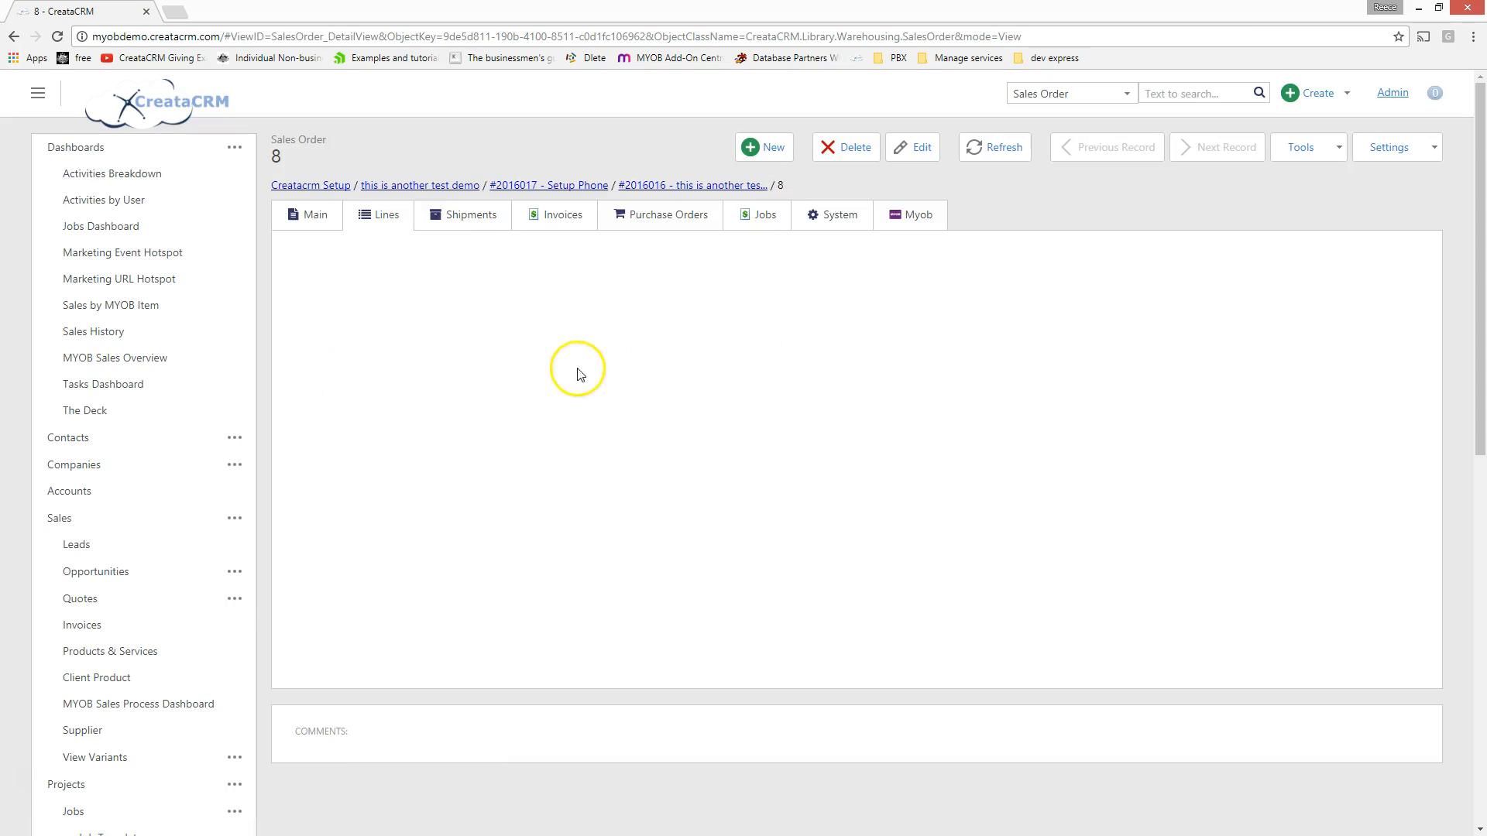
left_click(304, 214)
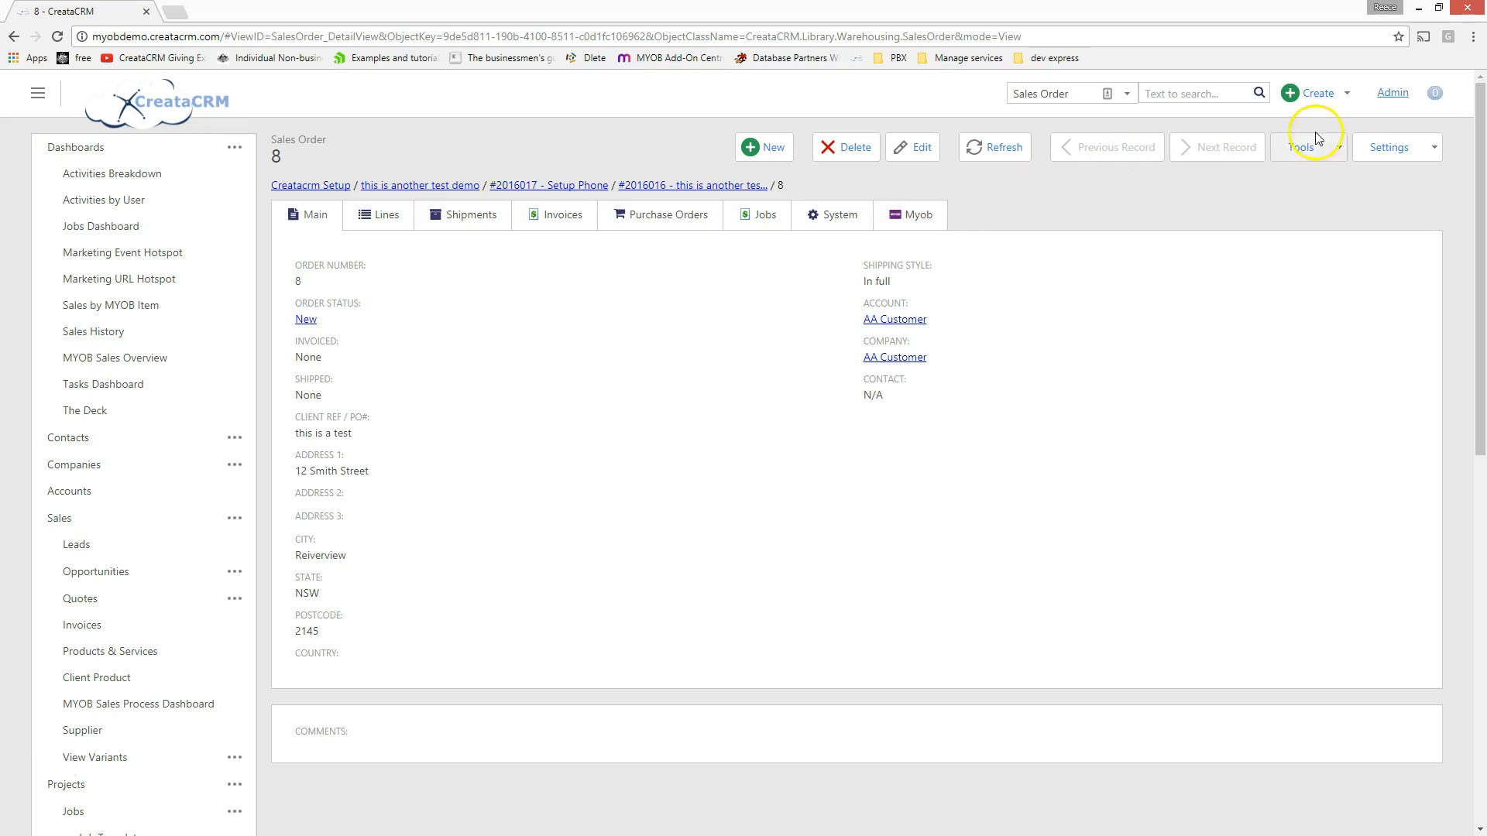
left_click(1338, 147)
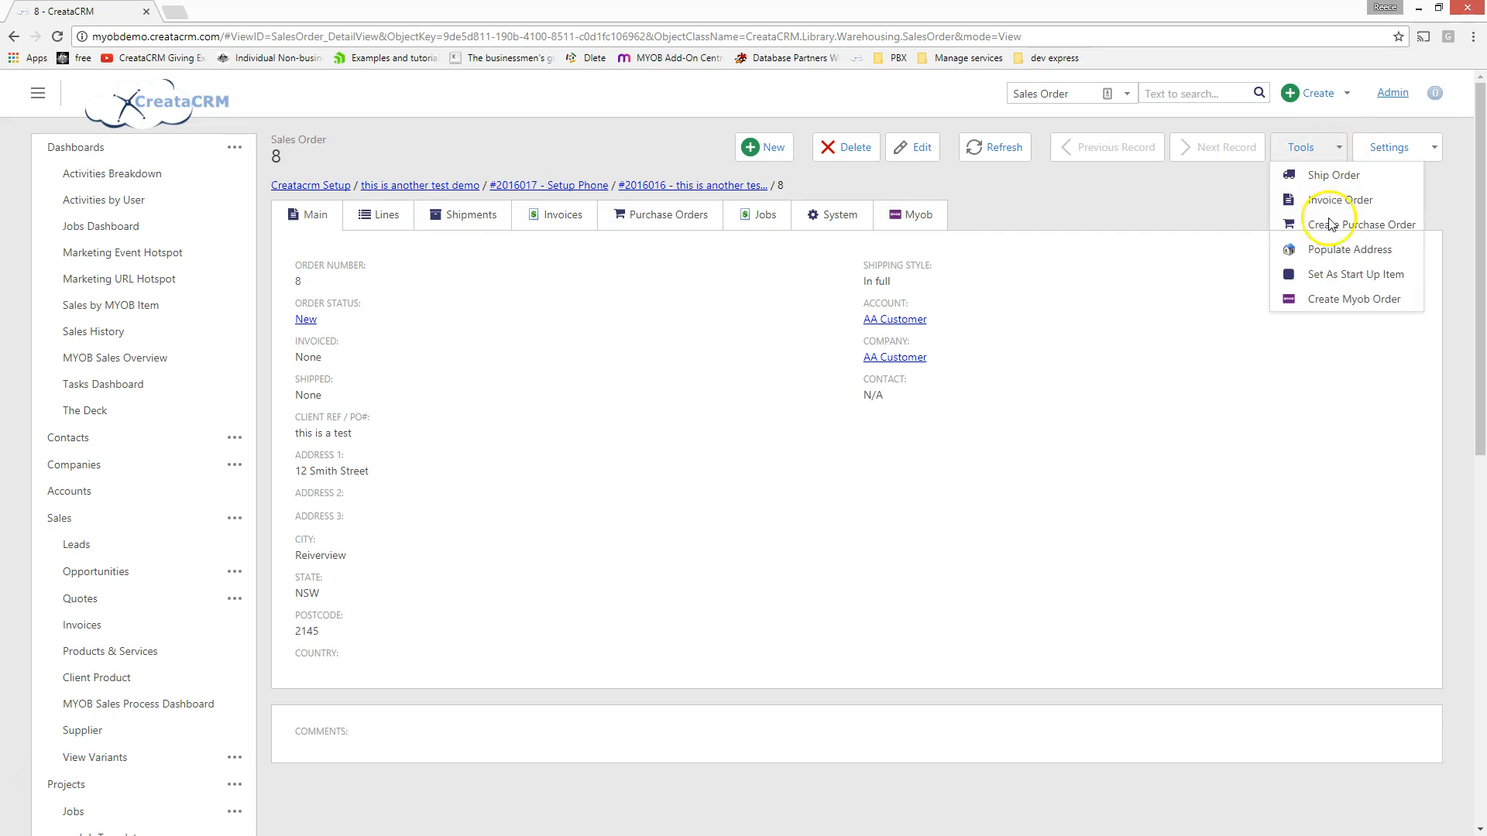
left_click(1342, 299)
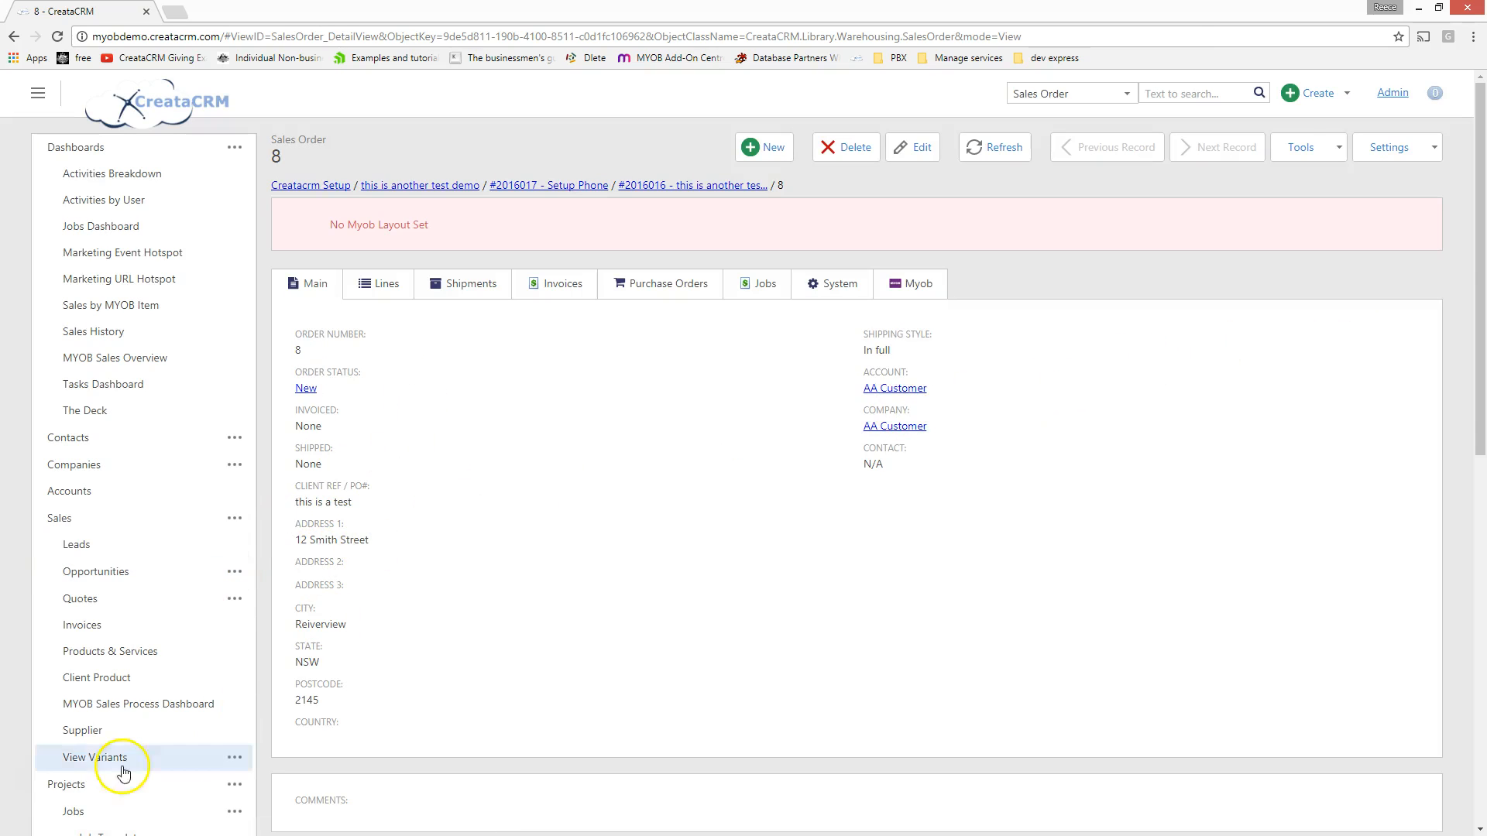
Set the sales order's MYOB layout type to Item and save the order.
left_click(922, 147)
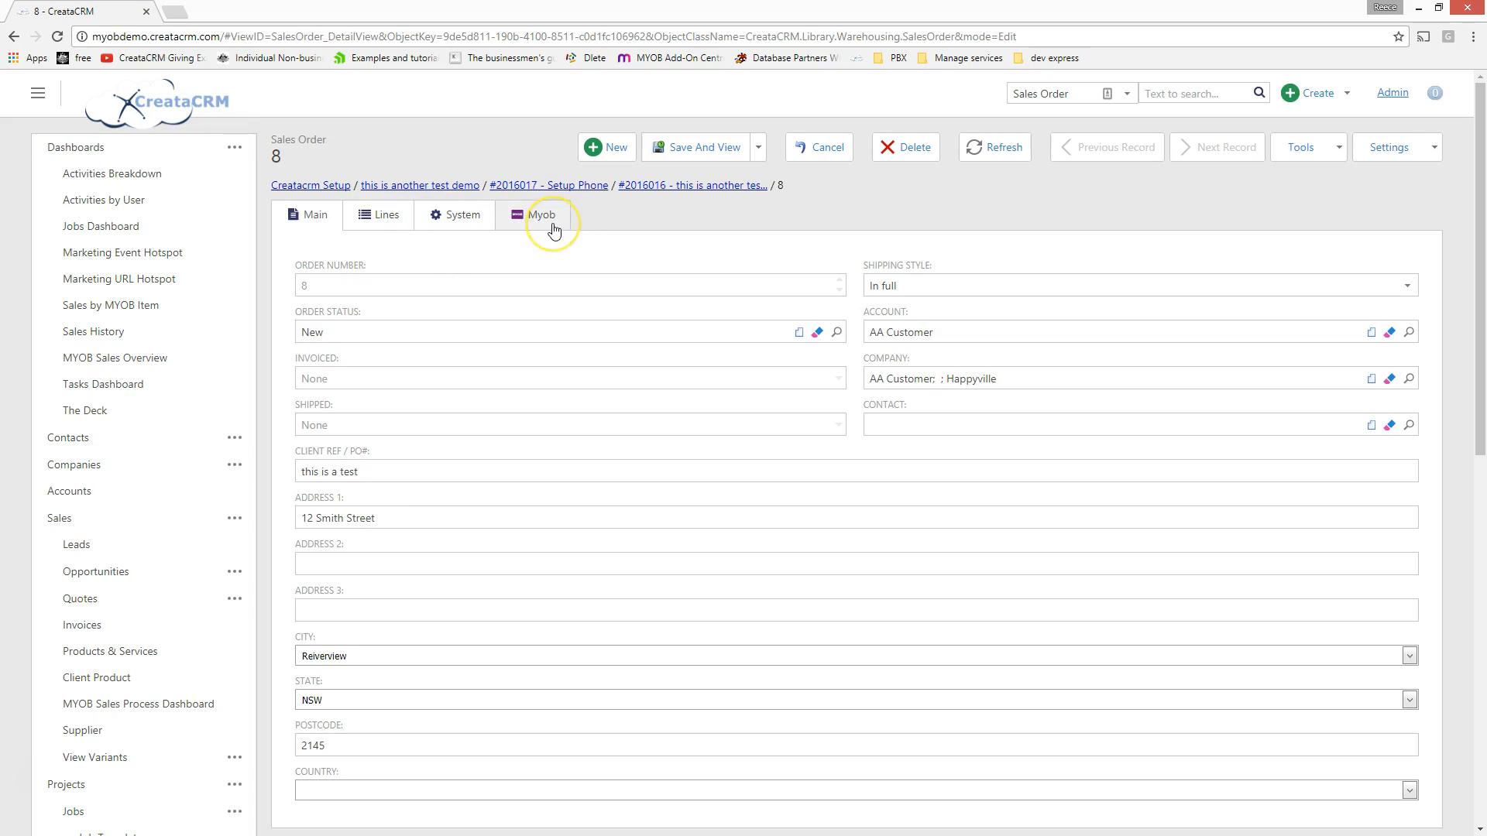
left_click(542, 216)
left_click(374, 283)
left_click(392, 367)
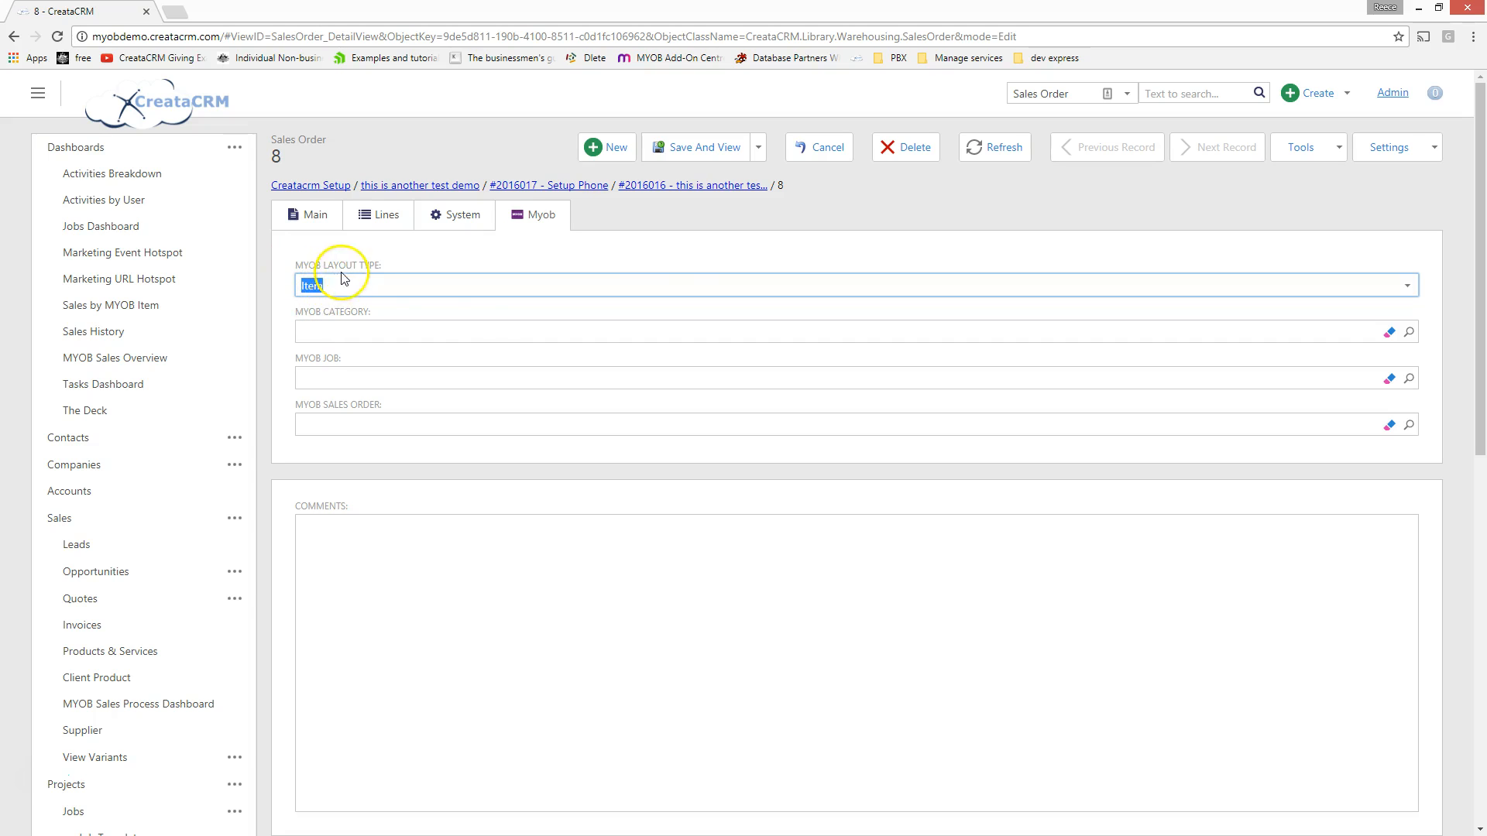
left_click(709, 149)
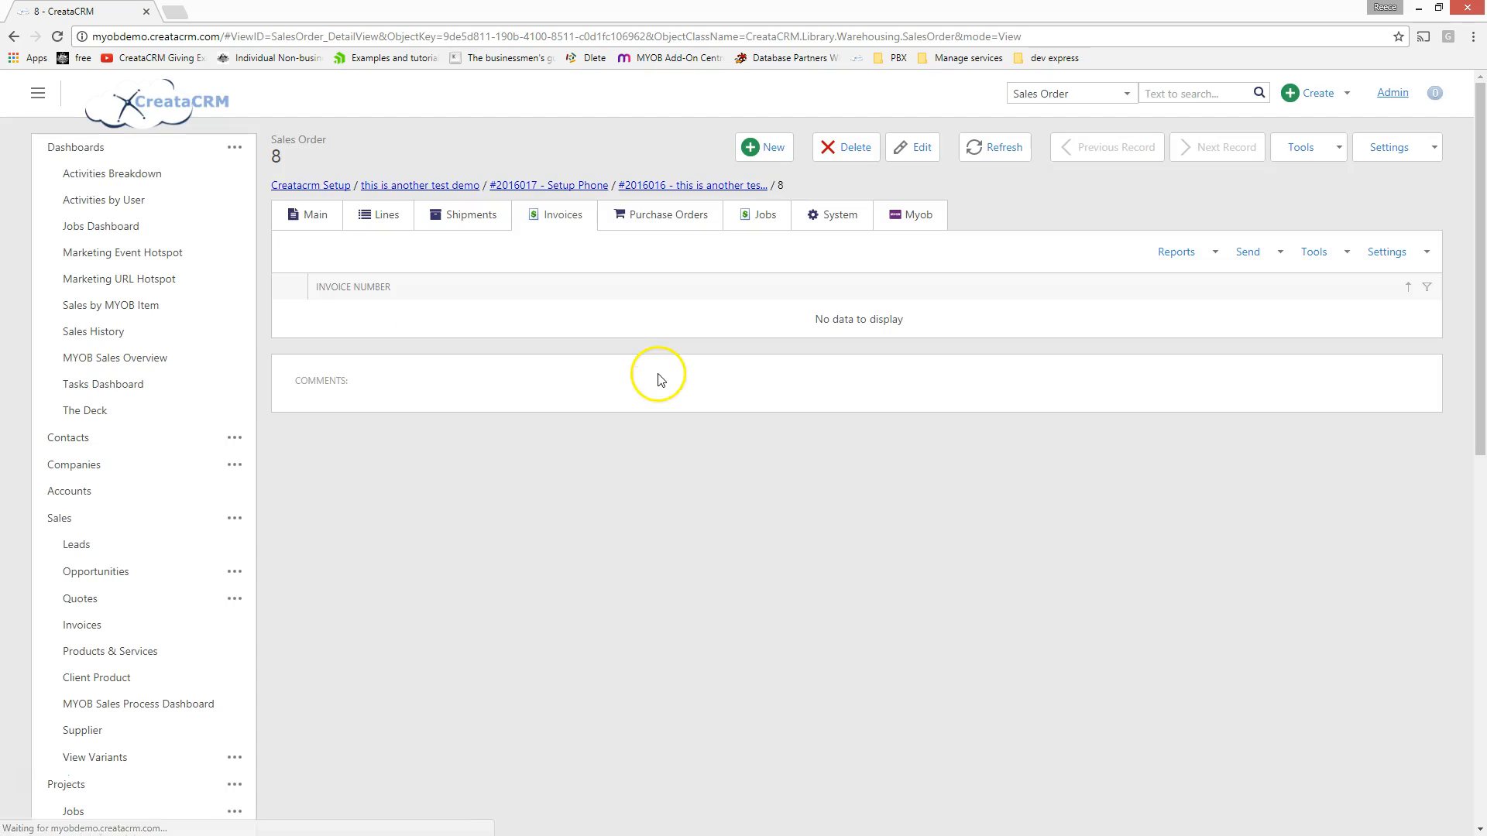
Create the MYOB order from the sales order's main details.
left_click(314, 215)
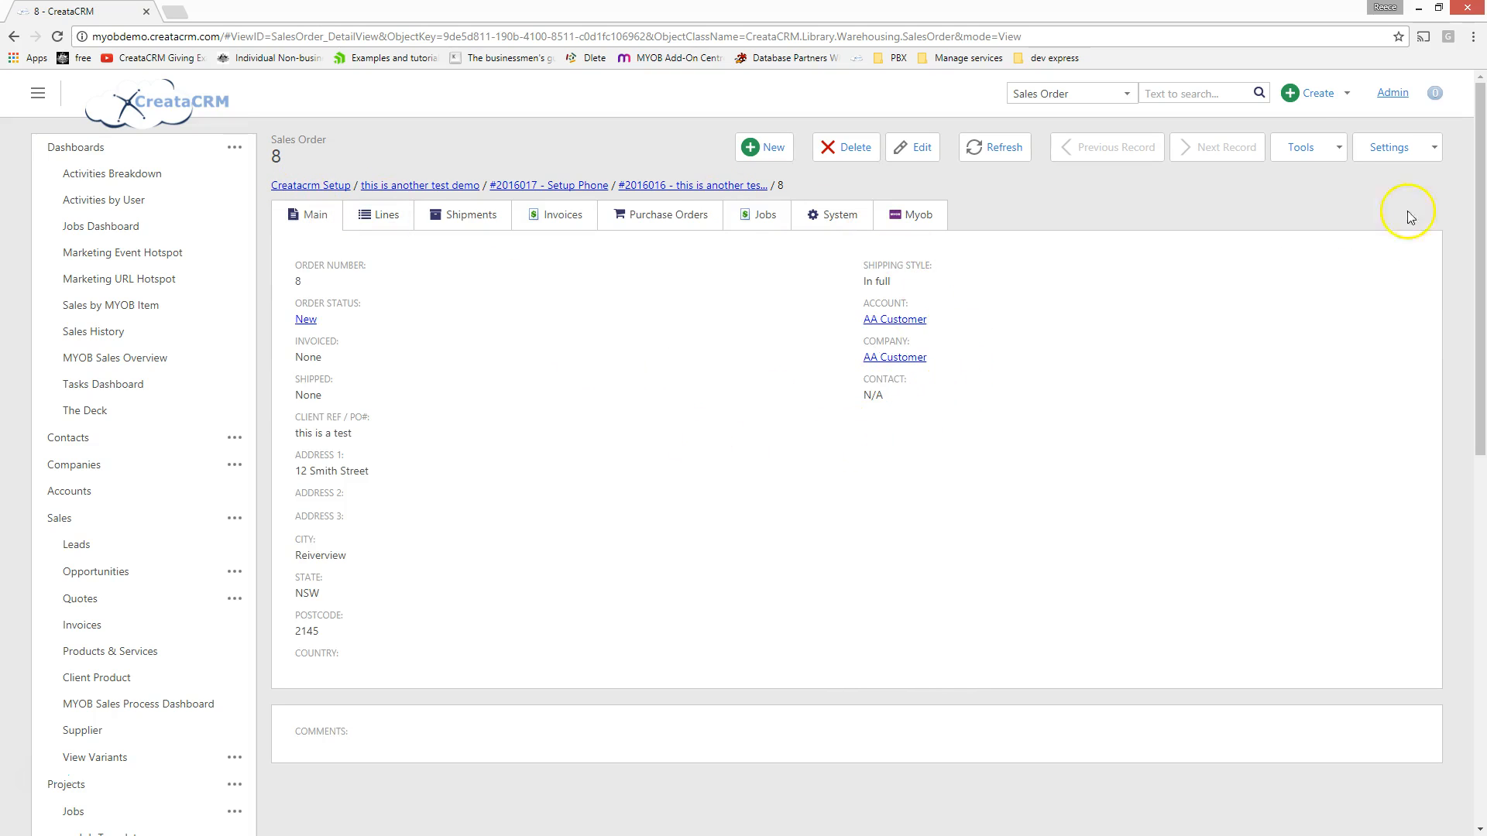
left_click(1316, 151)
left_click(1328, 289)
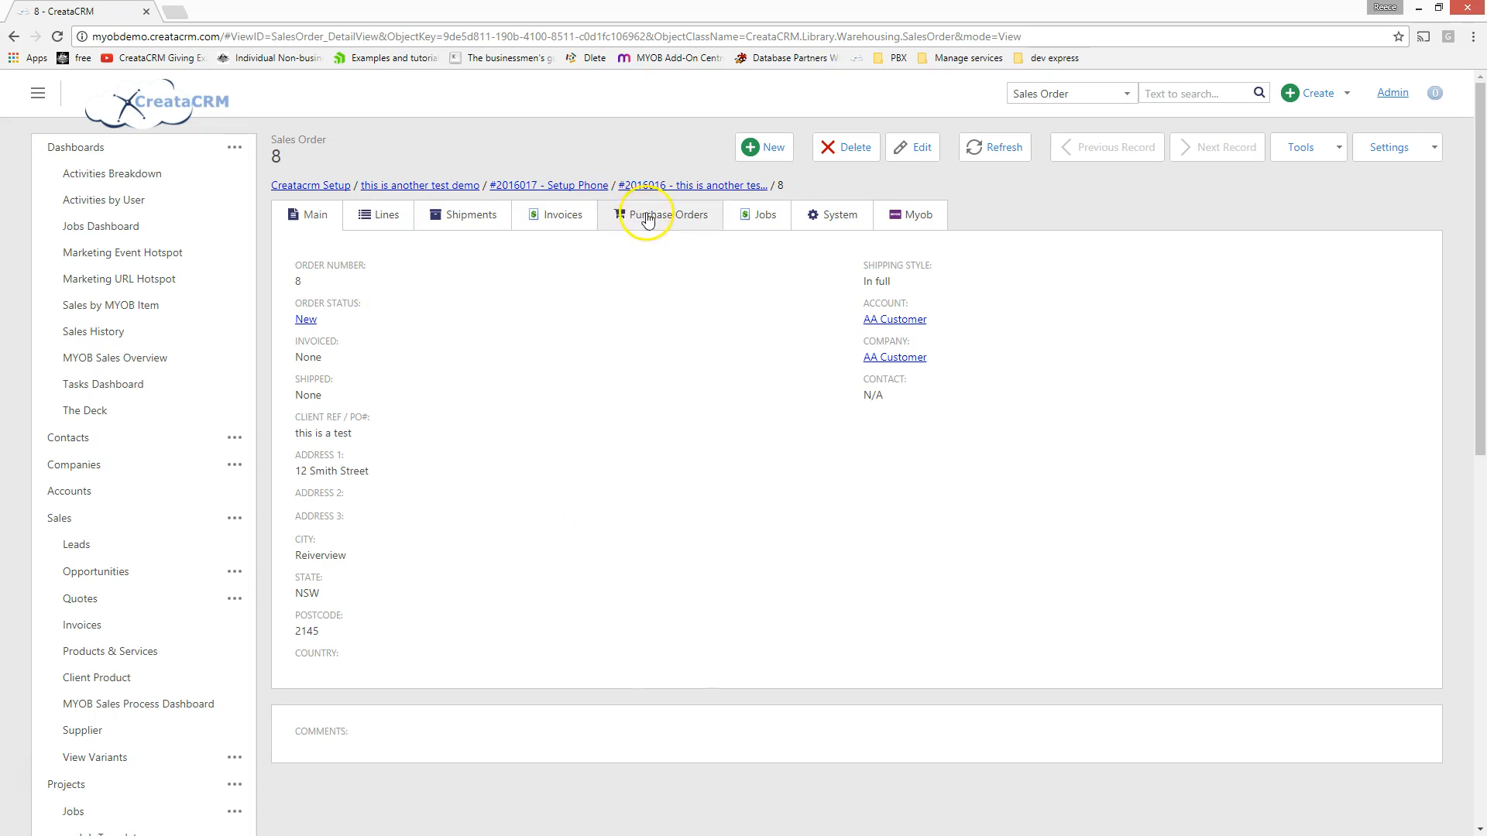
Go back to the linked master job and review its job details and tasks.
left_click(617, 189)
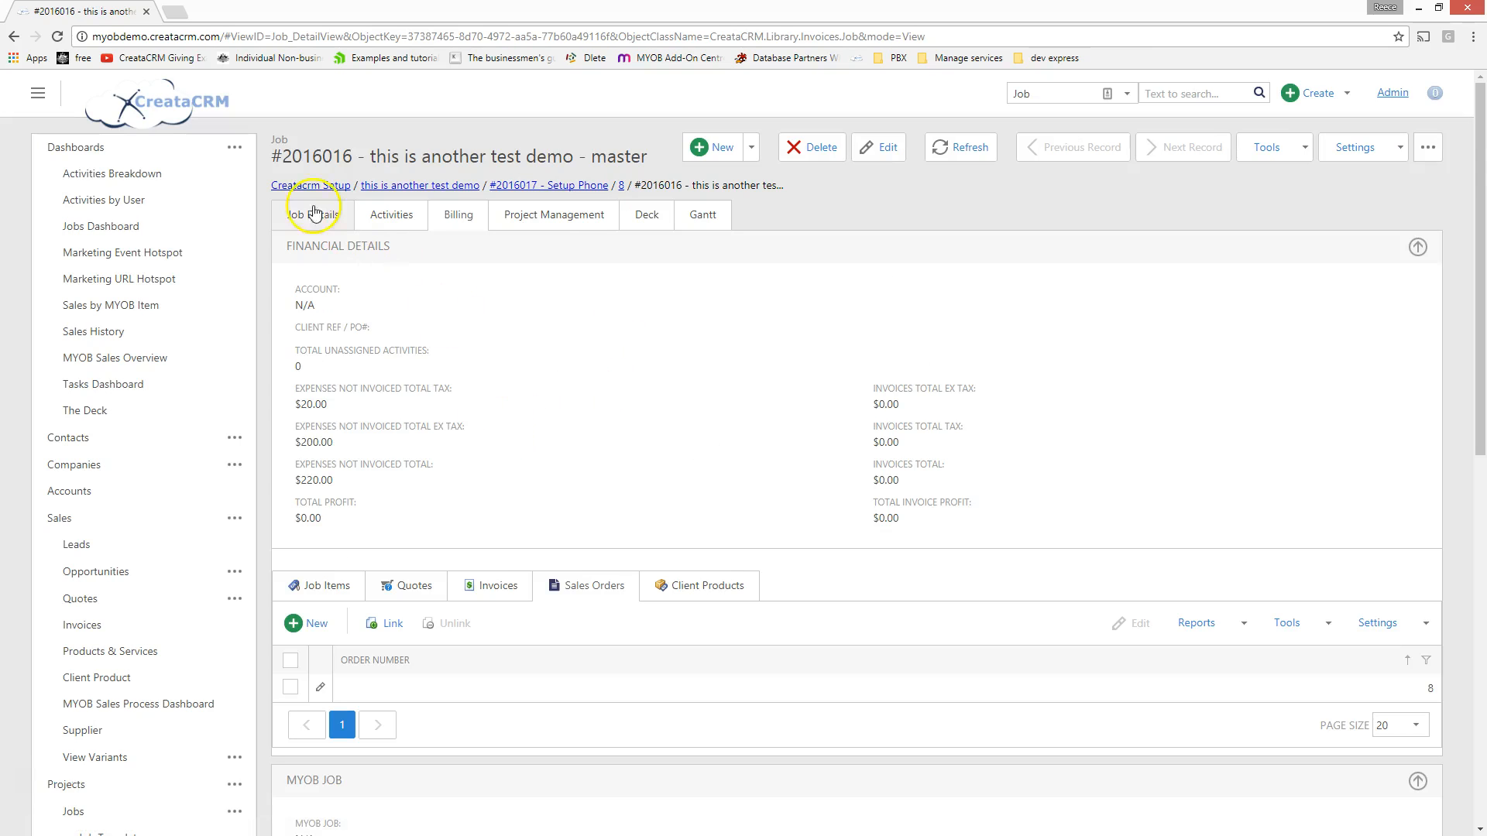
left_click(315, 219)
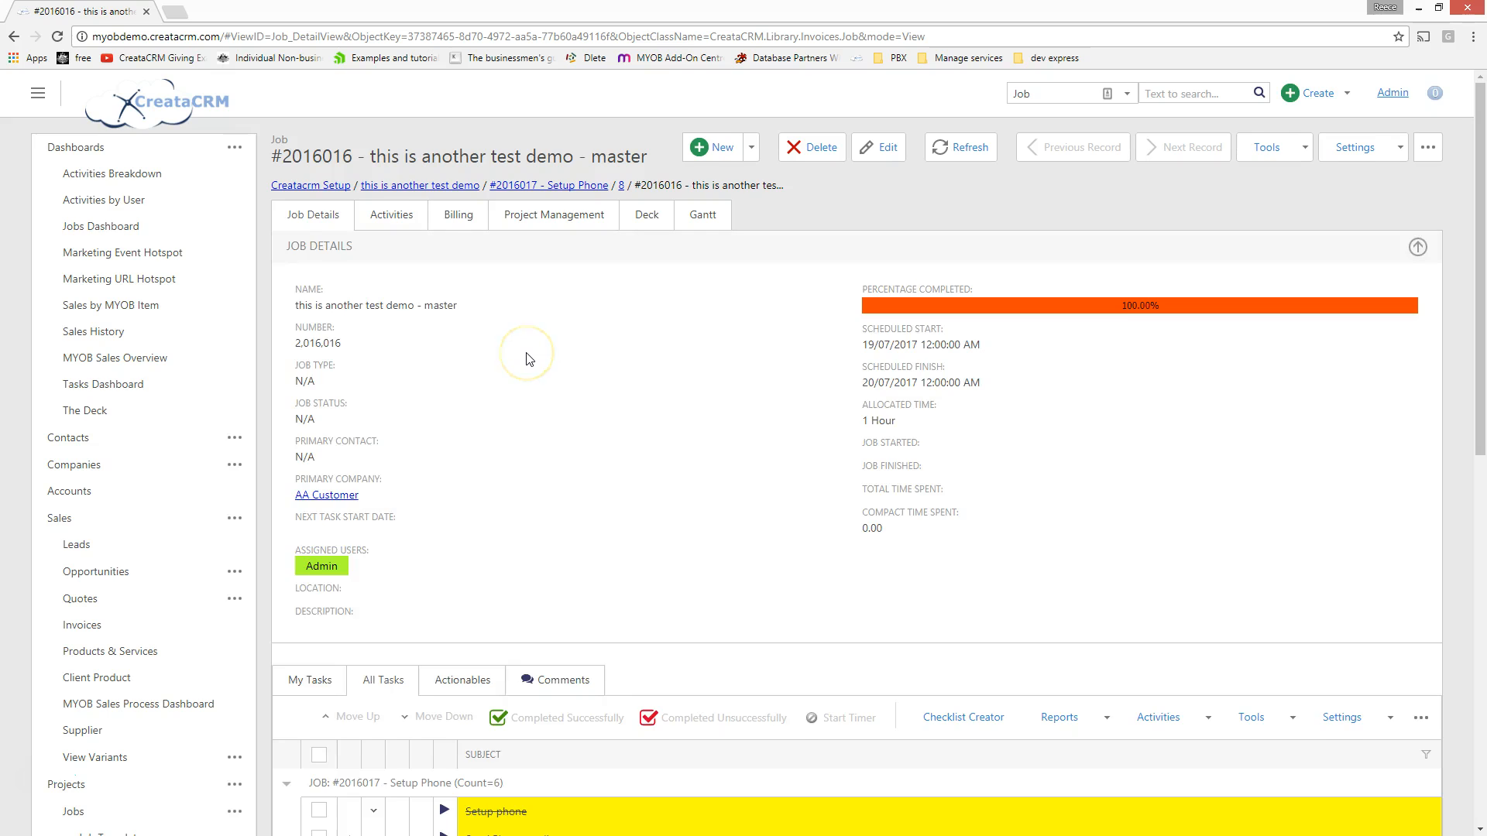
scroll(526, 358, "down", 5)
scroll(621, 582, "up", 5)
Set the master job's status to Closed Invoiced and save the job.
left_click(881, 151)
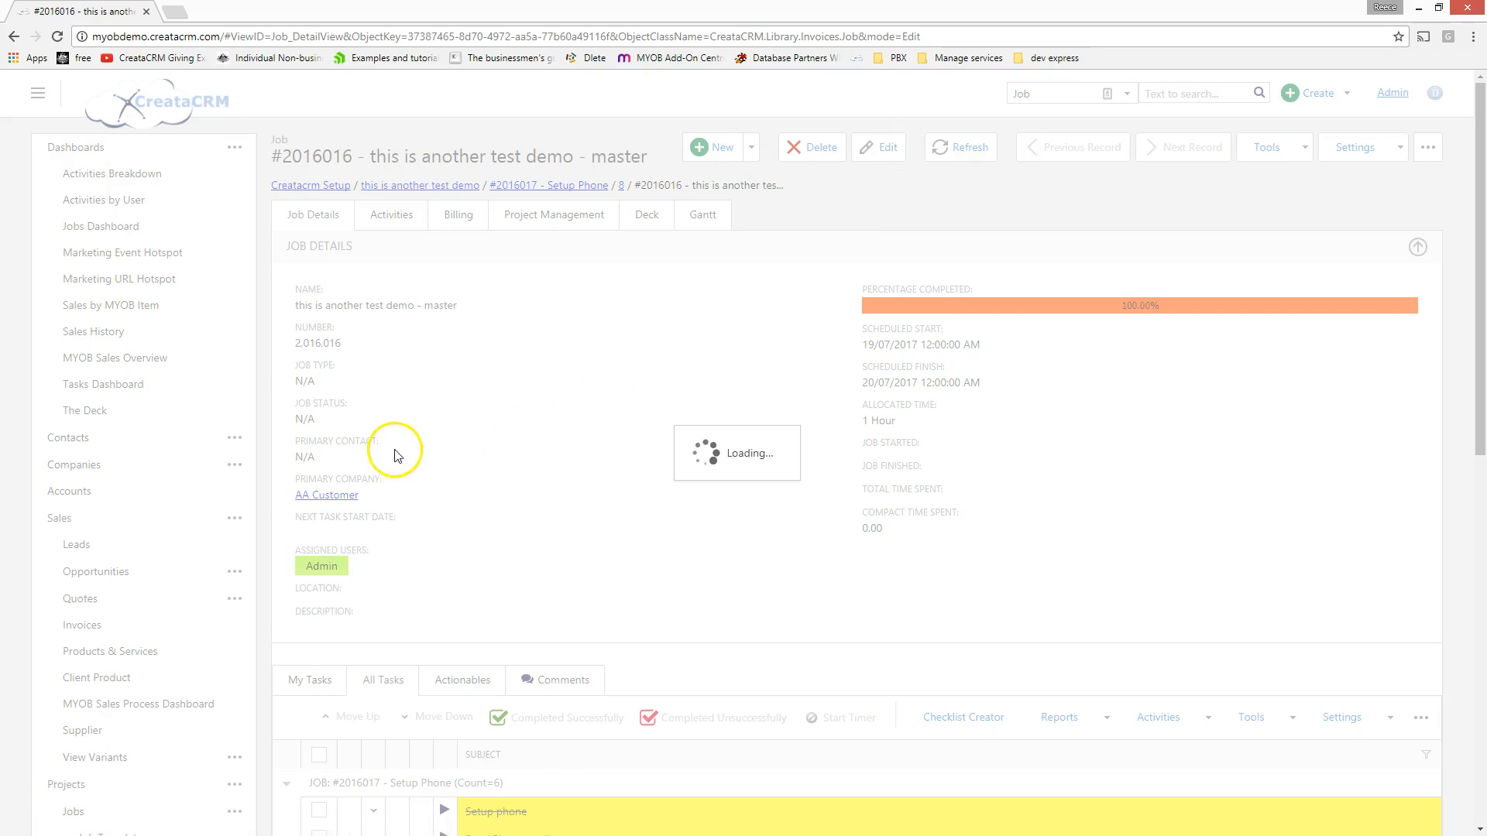
left_click(359, 476)
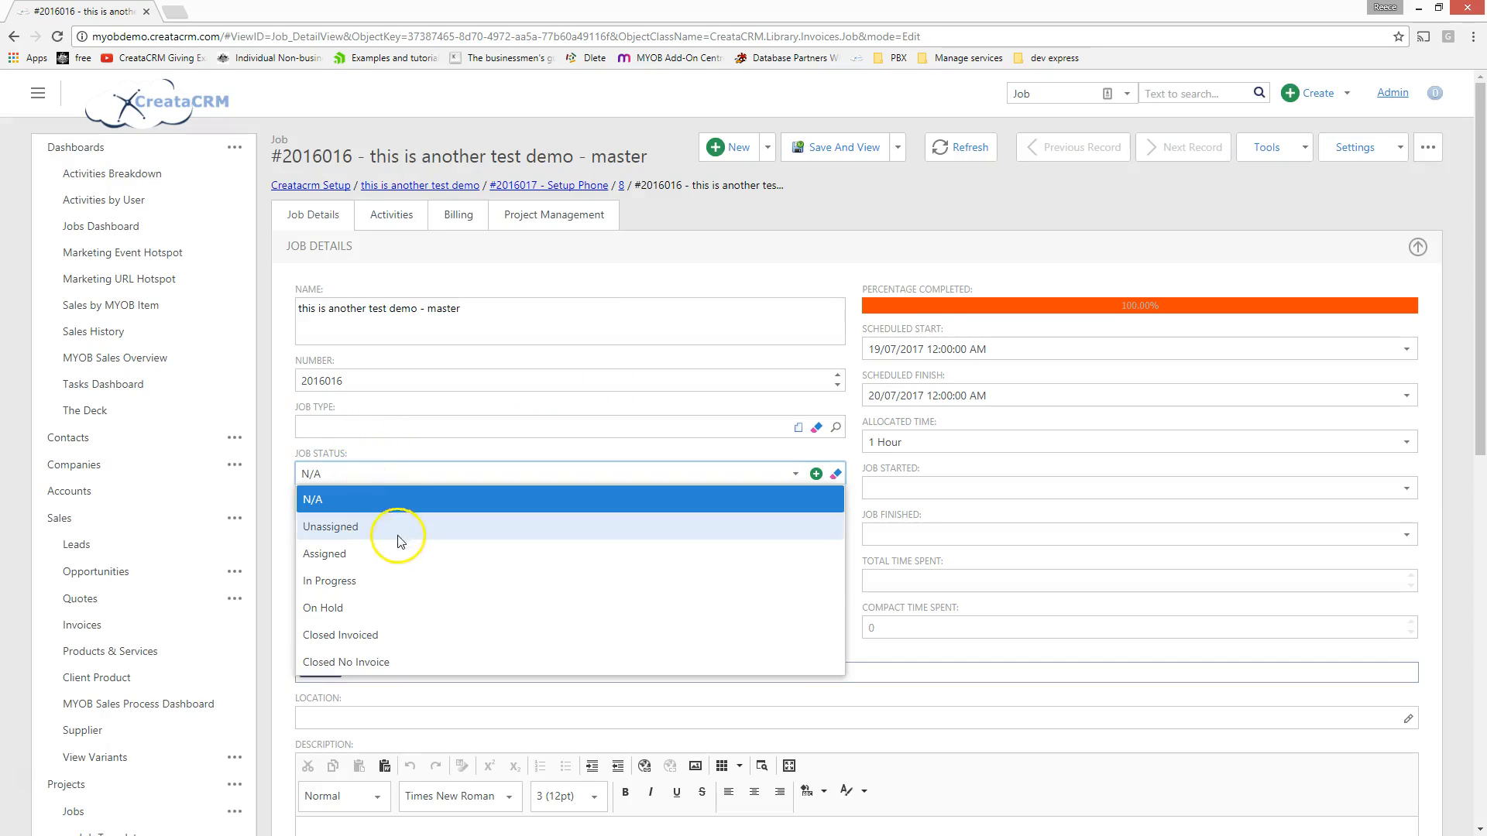
scroll(403, 580, "down", 1)
left_click(381, 559)
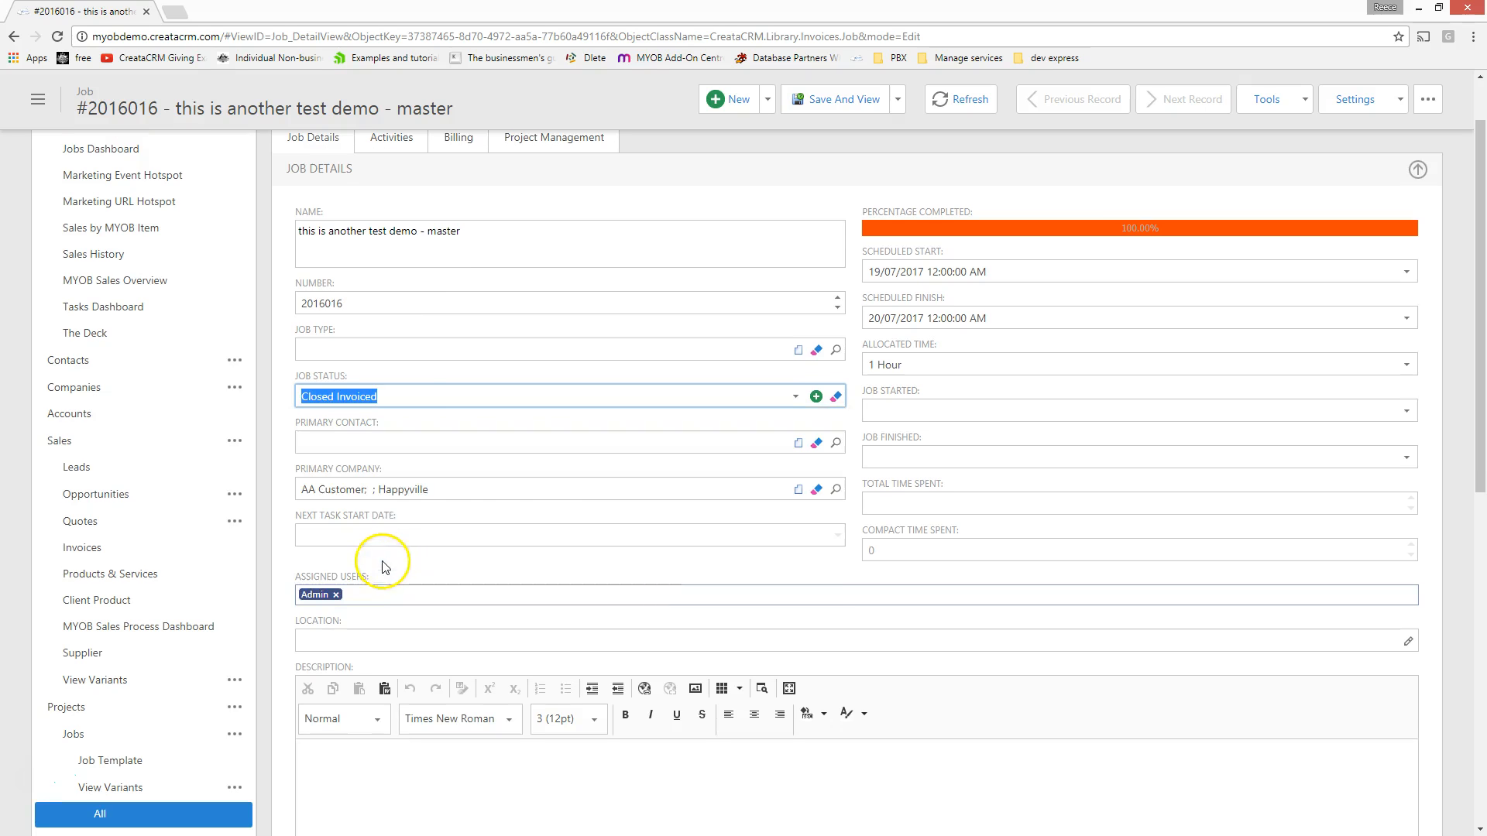
left_click(834, 99)
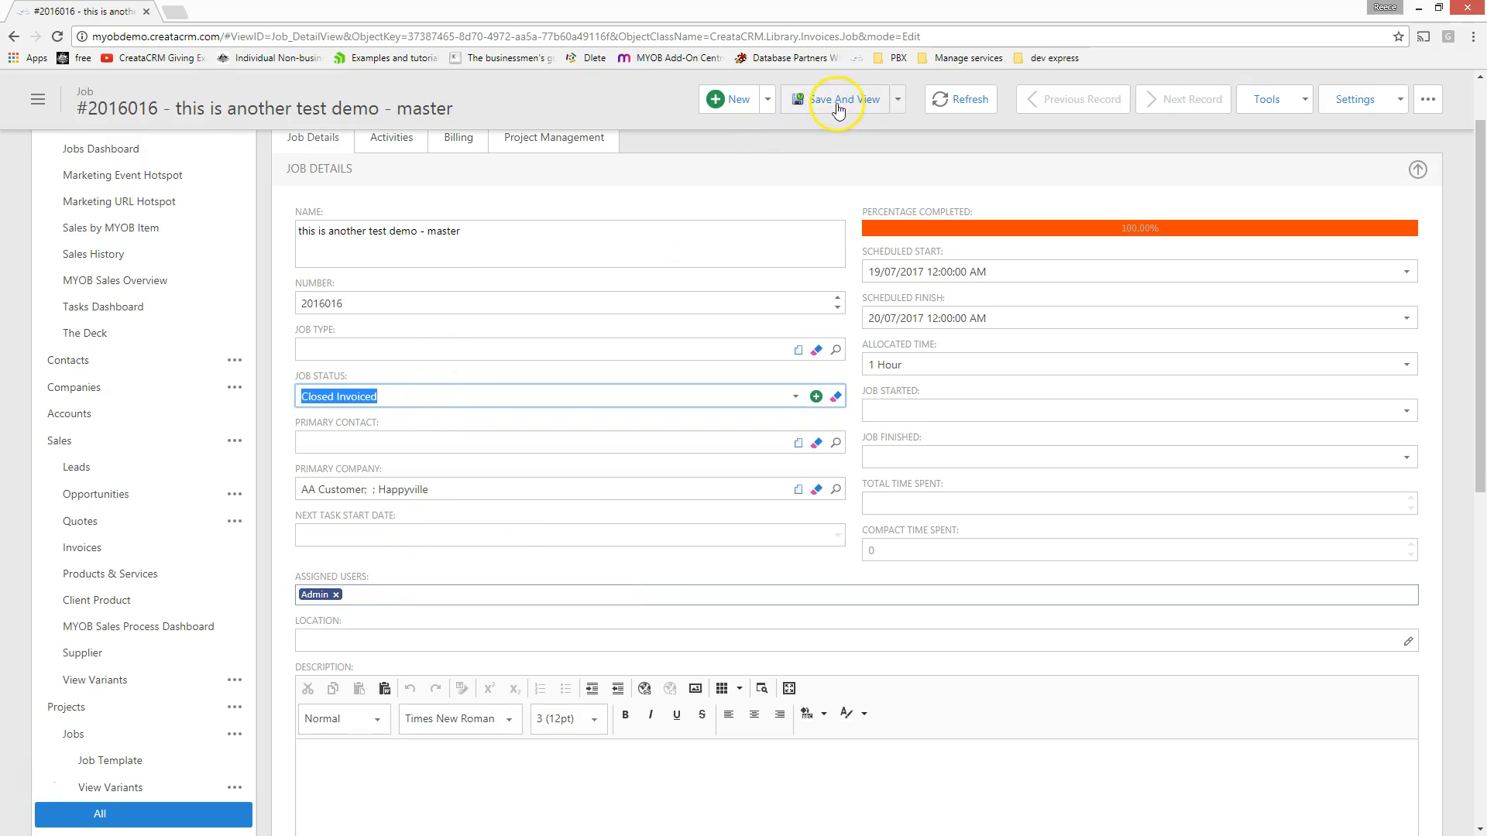